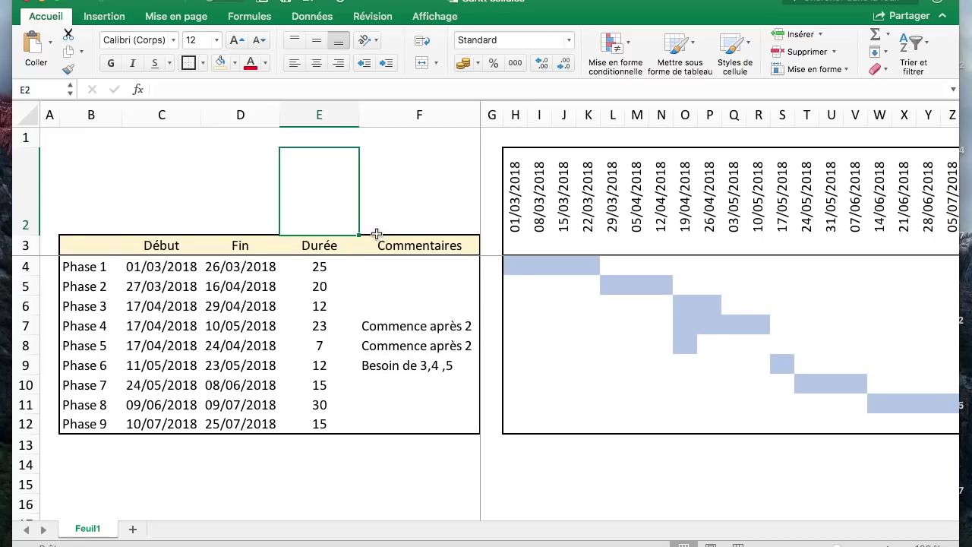
# Step: Examine the finished Gantt's weekly date formulas in row 2 and the Phase 1 bar beneath them
pyautogui.hscroll(3, 566, 284)
pyautogui.hscroll(-3, 629, 284)
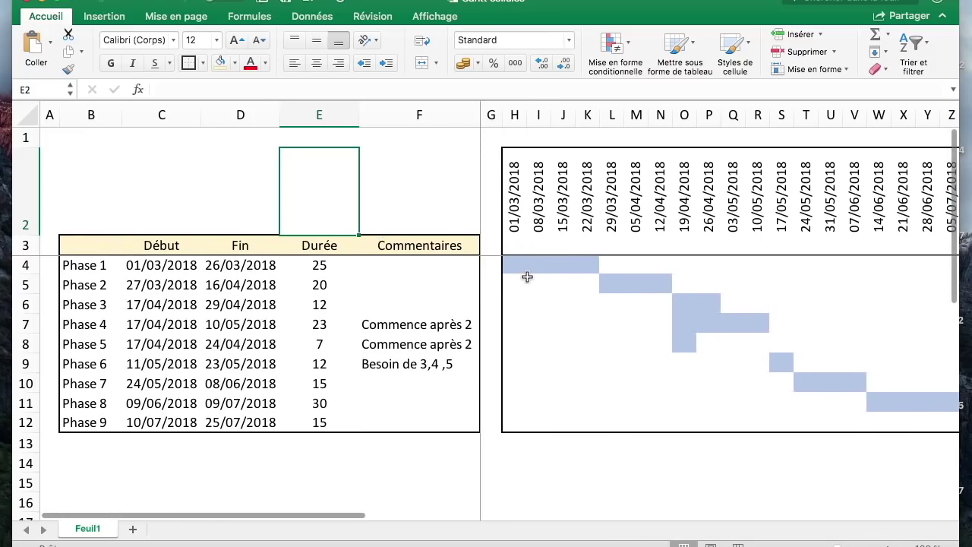
pyautogui.click(514, 209)
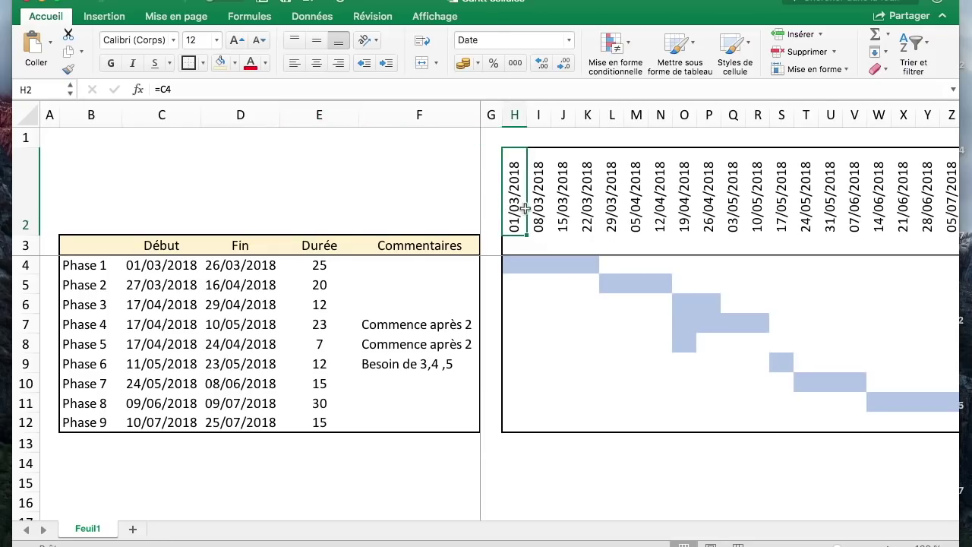
pyautogui.click(539, 214)
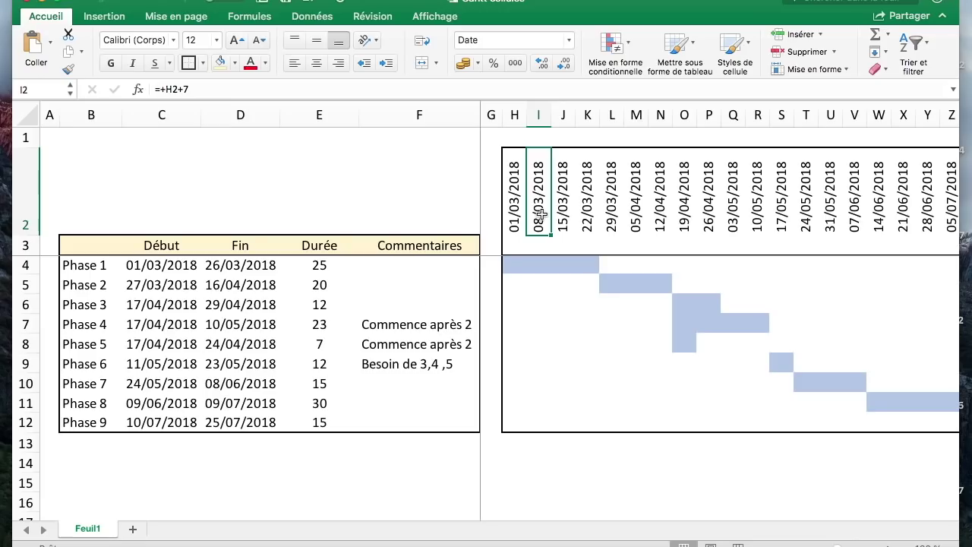
pyautogui.press('Down')
pyautogui.press('Down')
pyautogui.press('Left')
pyautogui.press('Right')
pyautogui.press('Right')
pyautogui.press('Right')
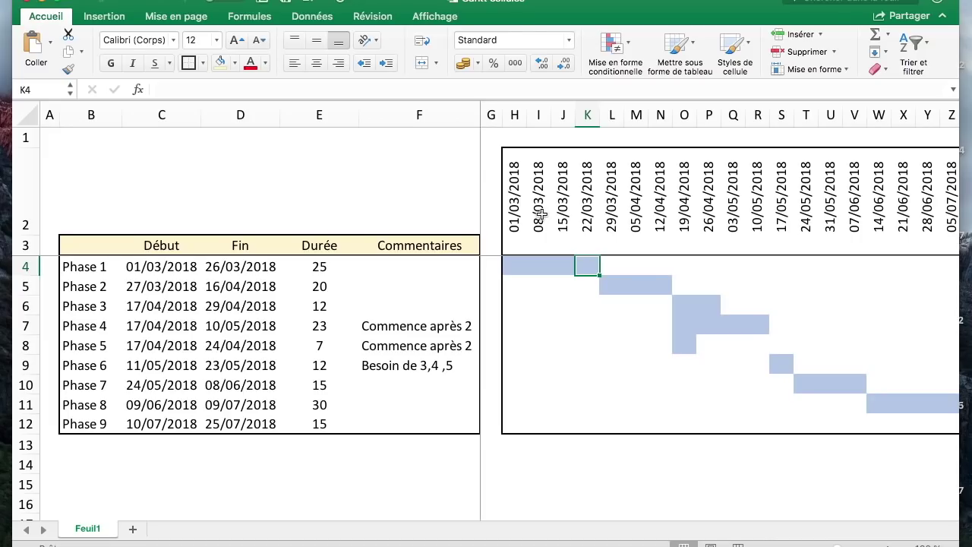
pyautogui.press('Up')
pyautogui.press('Up')
pyautogui.press('Down')
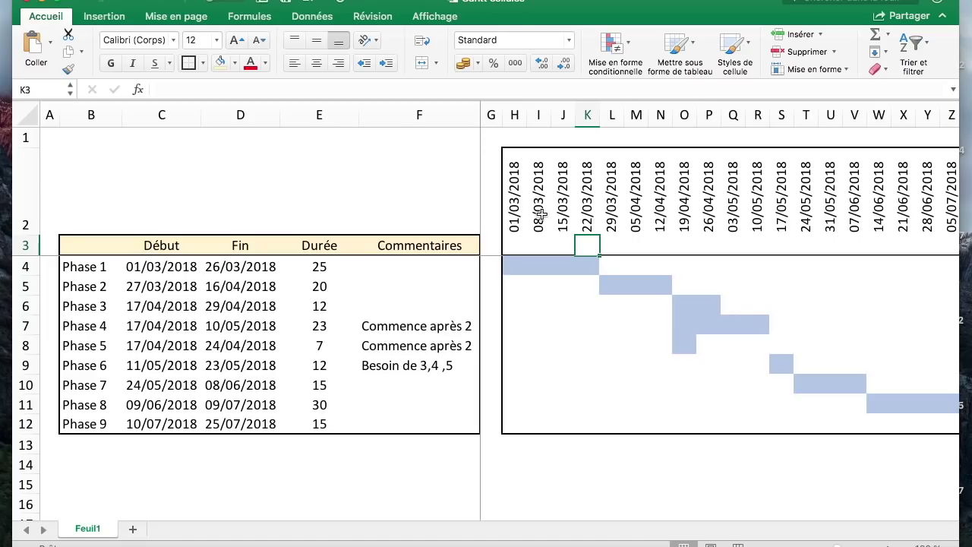
pyautogui.press('Up')
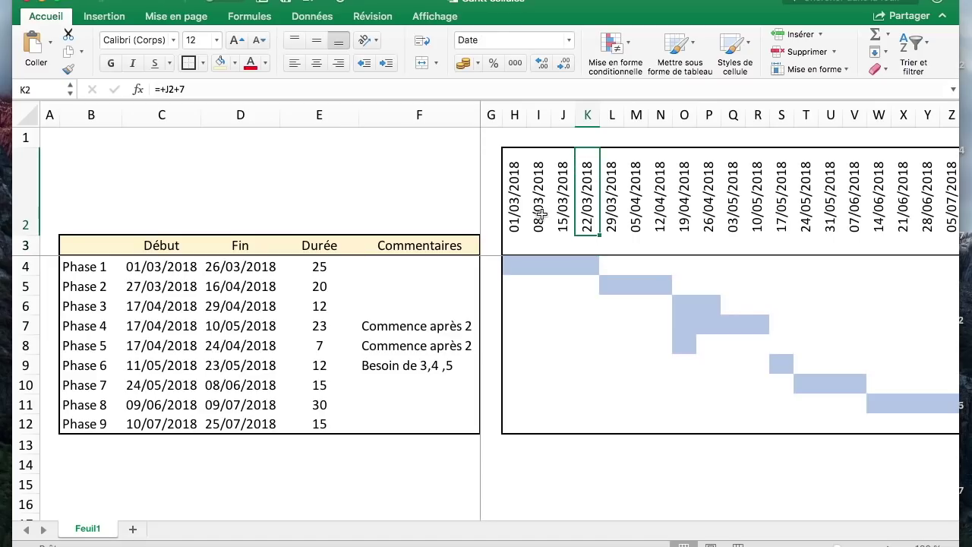
# Step: Examine the start, end and duration cells of the phase table, including Phase 6's start formula and its bar
pyautogui.press('Down')
pyautogui.press('Down')
pyautogui.press('Left')
pyautogui.press('Left')
pyautogui.press('Left')
pyautogui.press('Left')
pyautogui.press('Left')
pyautogui.press('Left')
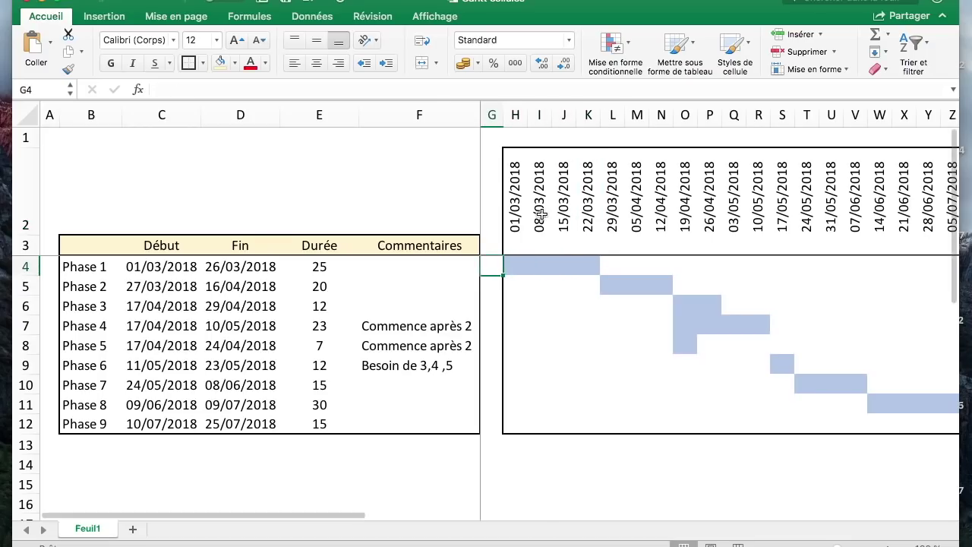
pyautogui.press('Left')
pyautogui.press('Left')
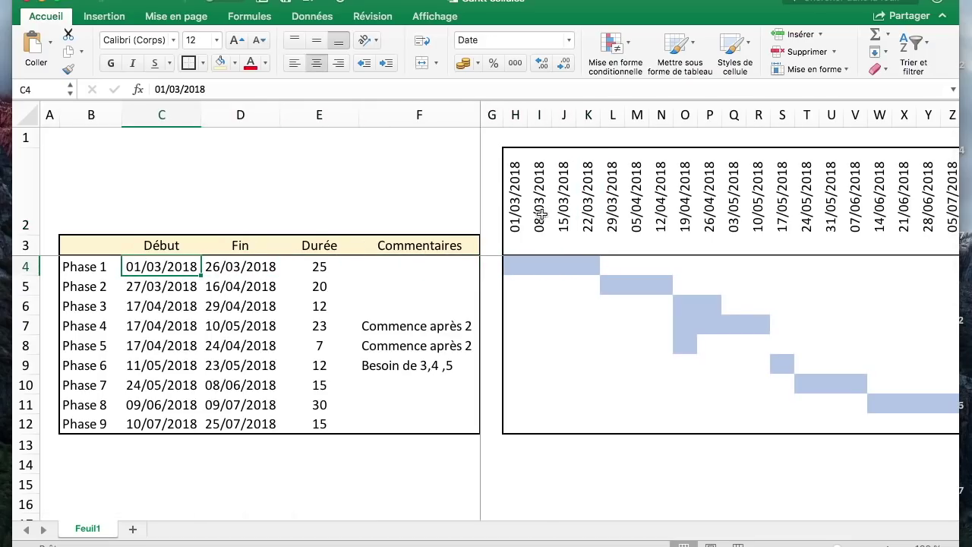
pyautogui.press('Right')
pyautogui.press('Right')
pyautogui.press('Down')
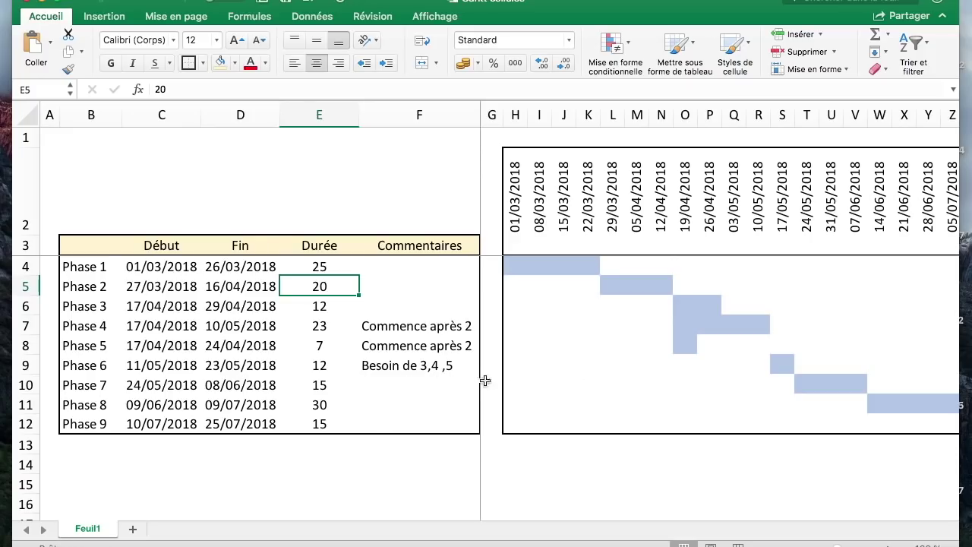
pyautogui.click(243, 325)
pyautogui.click(251, 366)
pyautogui.click(155, 369)
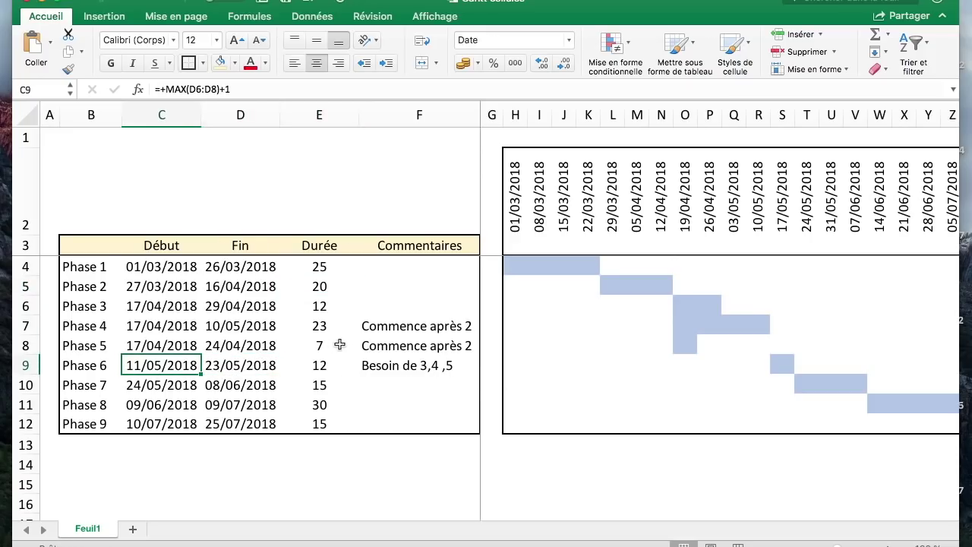
pyautogui.click(786, 366)
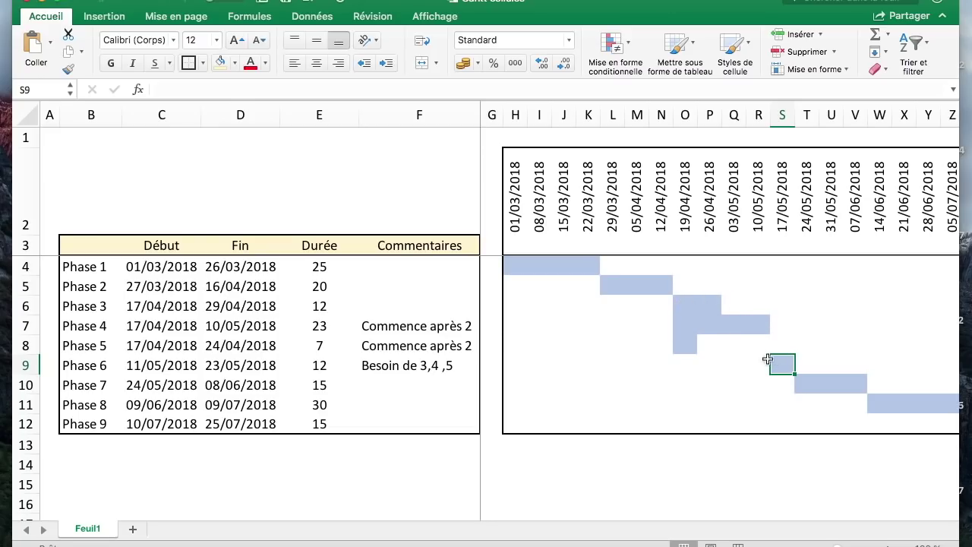
# Step: Set Phase 5's duration to 30 in the finished example and review the Gantt bars
pyautogui.click(324, 346)
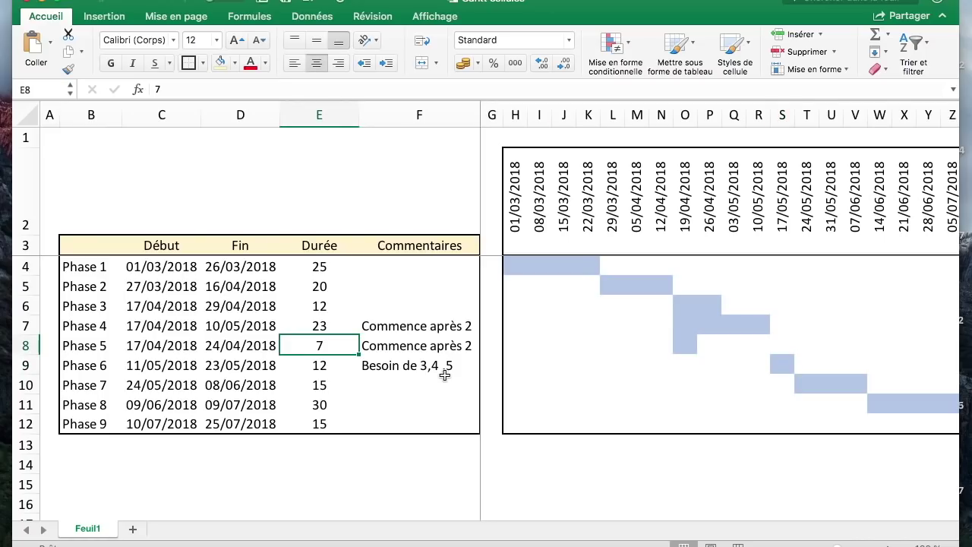
pyautogui.write('30')
pyautogui.press('Return')
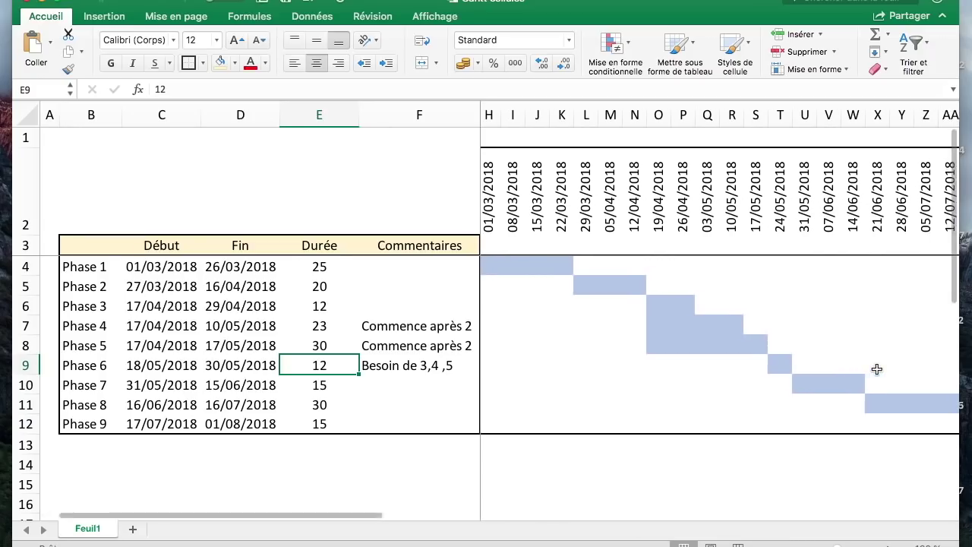
pyautogui.hscroll(5, 876, 369)
pyautogui.hscroll(-5, 594, 330)
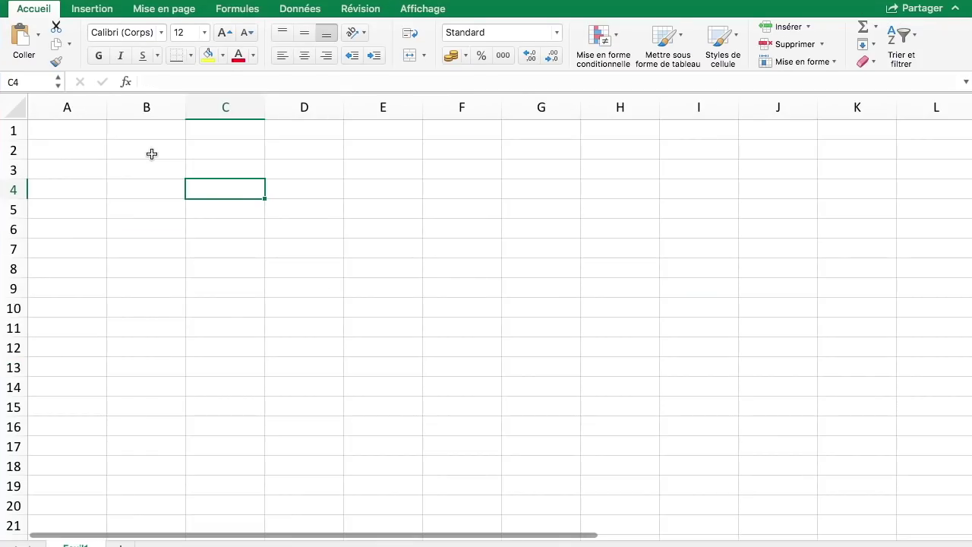
# Step: Enter Phase 1 in B2 of the blank sheet and fill the series down to Phase 9 in B10
pyautogui.click(152, 154)
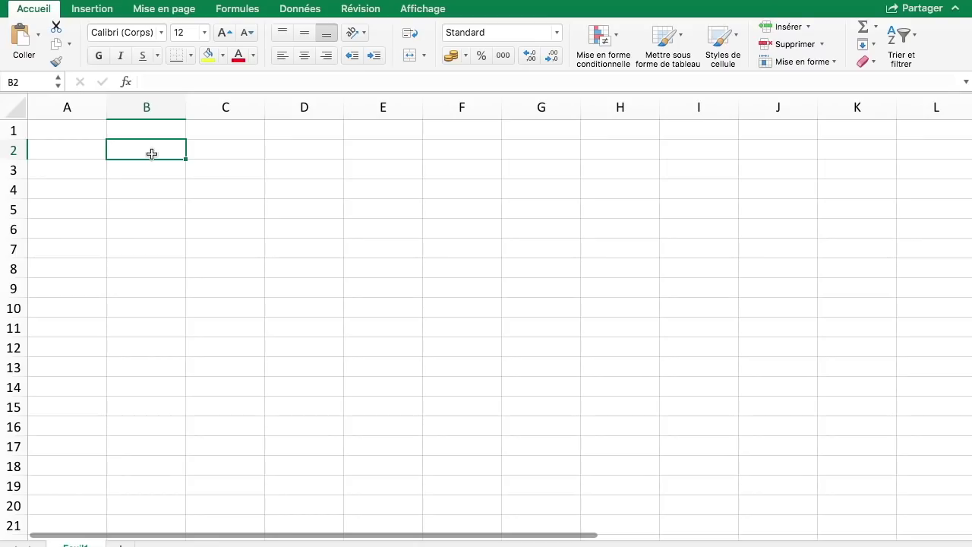
pyautogui.write('Phase 1')
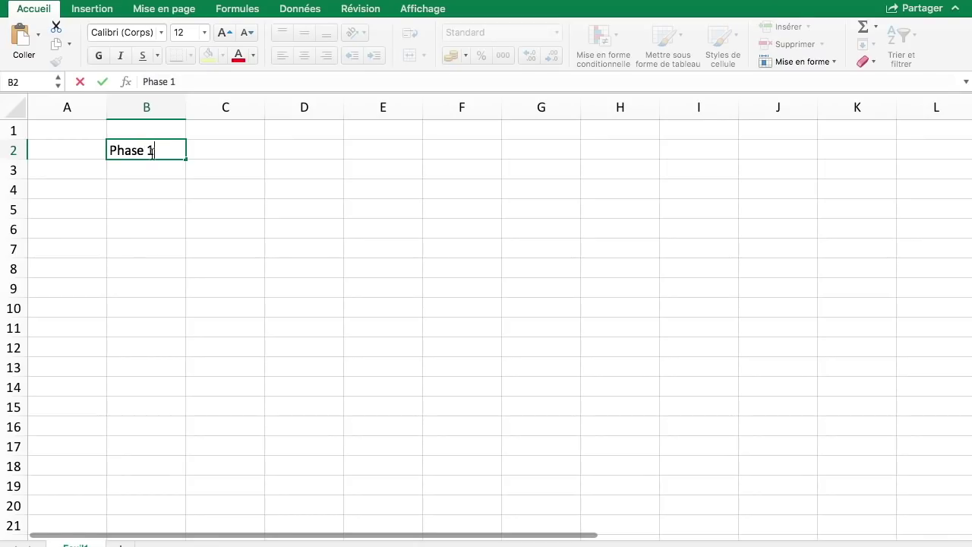
pyautogui.press('Return')
pyautogui.click(151, 154)
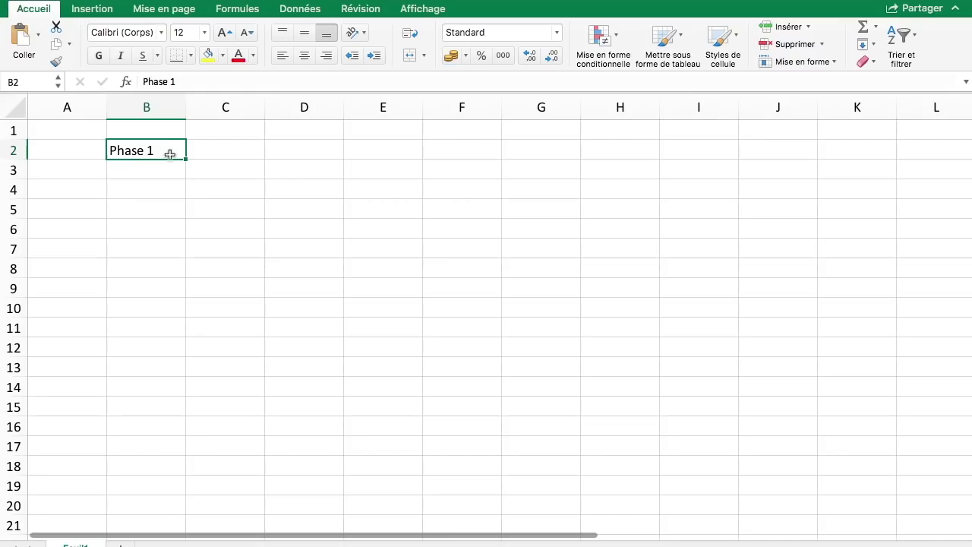
pyautogui.moveTo(188, 160); pyautogui.dragTo(186, 308)
# Step: Enter the column headers Début, Fin and Durée in cells C1 to E1
pyautogui.click(388, 189)
pyautogui.click(251, 144)
pyautogui.click(243, 130)
pyautogui.write('Da')
pyautogui.press('BackSpace')
pyautogui.press('BackSpace')
pyautogui.write('Début')
pyautogui.press('Tab')
pyautogui.write('Fin')
pyautogui.press('Tab')
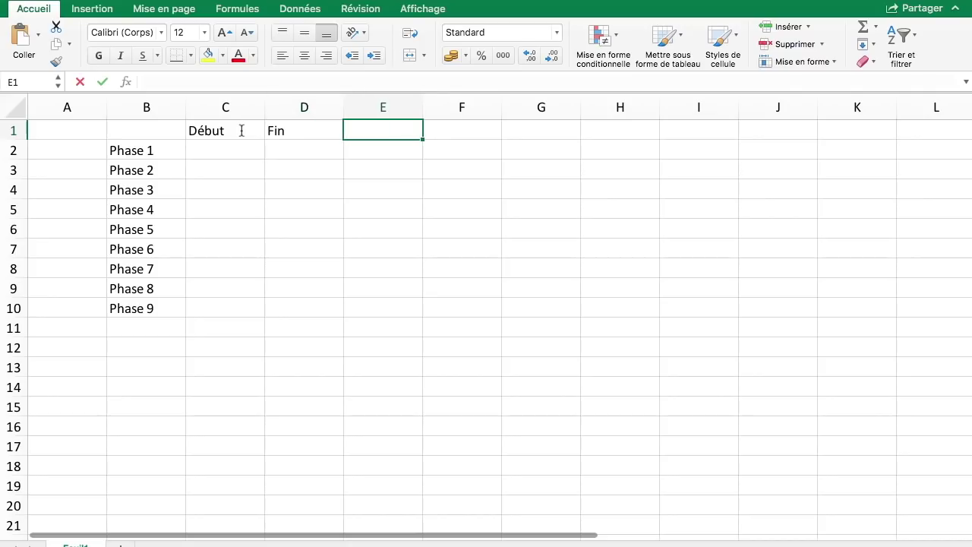
pyautogui.write('Durée')
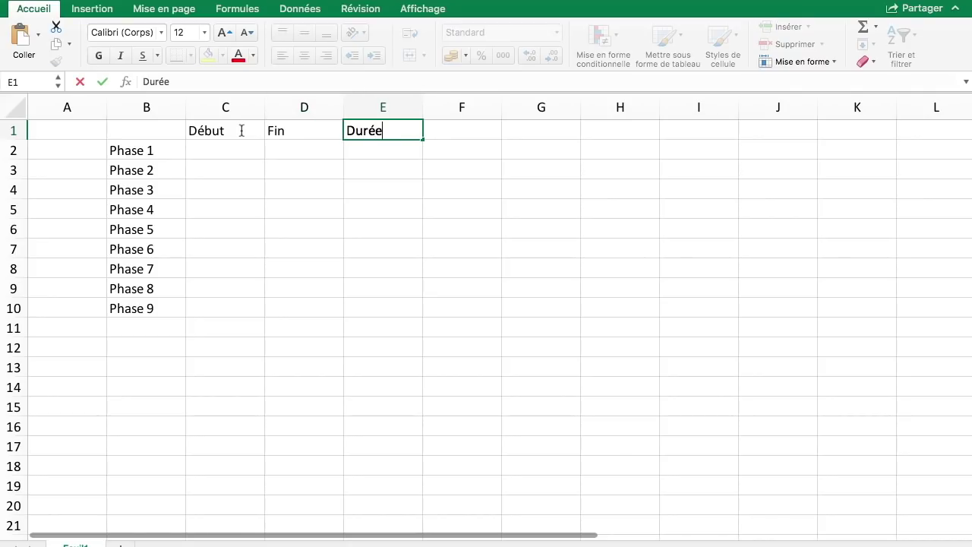
pyautogui.press('Return')
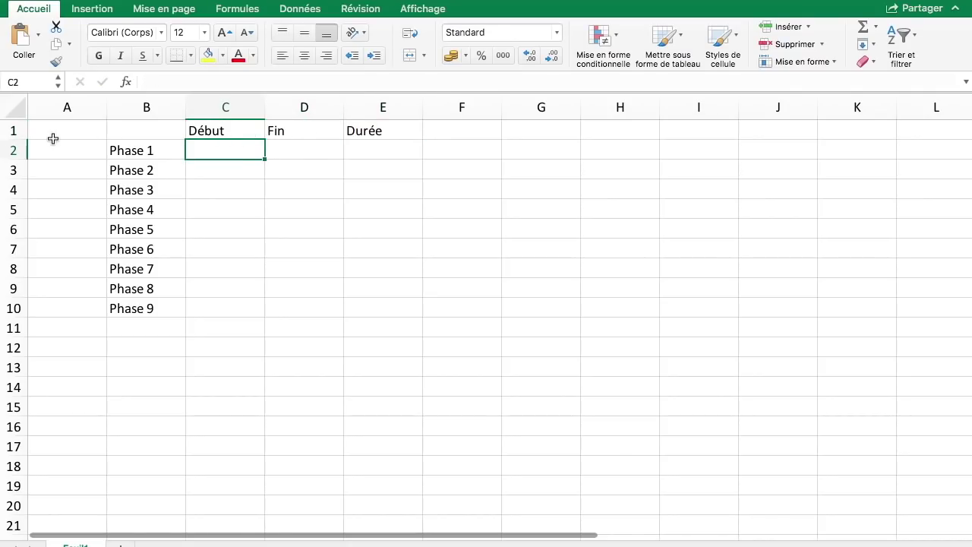
# Step: Insert two blank rows above the header row
pyautogui.rightClick(19, 131)
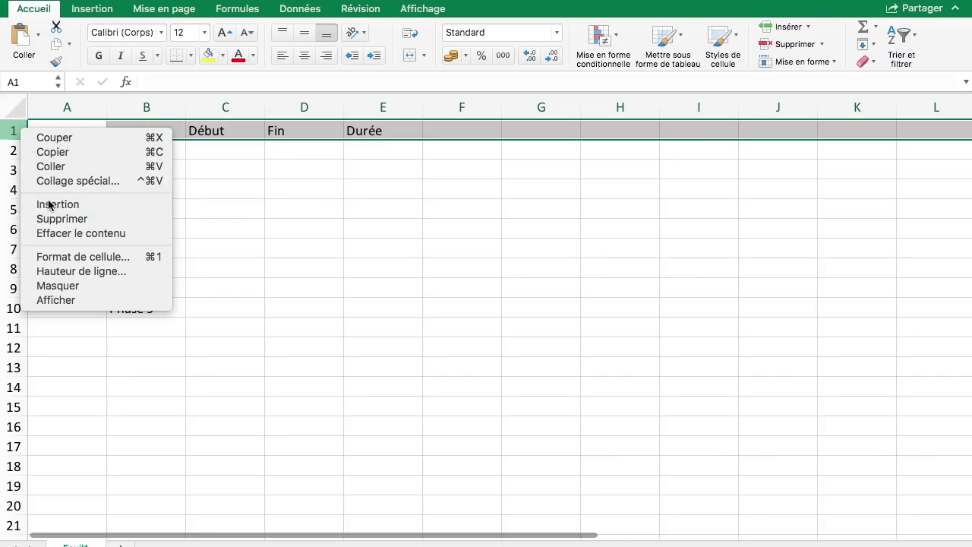
pyautogui.click(48, 205)
pyautogui.rightClick(6, 130)
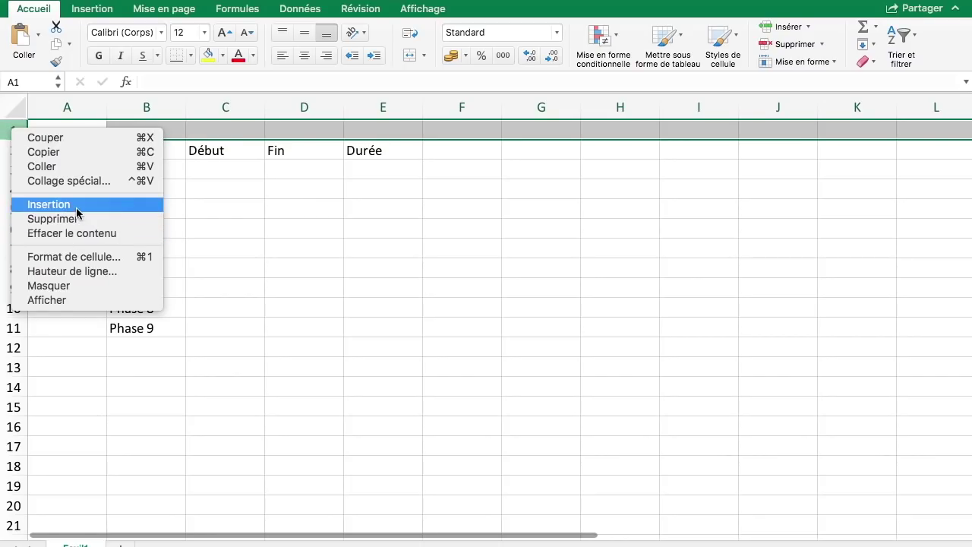
pyautogui.click(52, 204)
# Step: Set Phase 1's start date in C4 to 01/03/2018 and its duration in E4 to 25
pyautogui.click(249, 194)
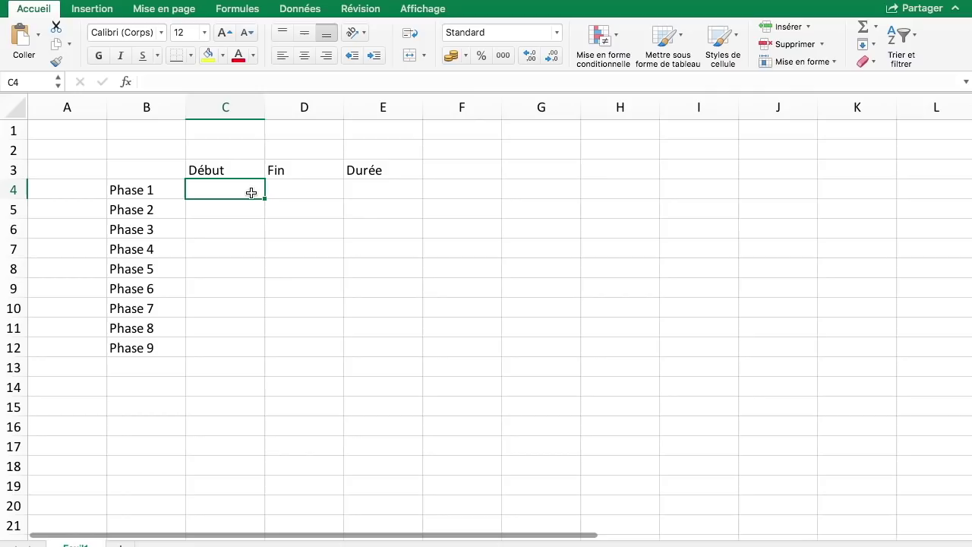
pyautogui.write('01/03/2018')
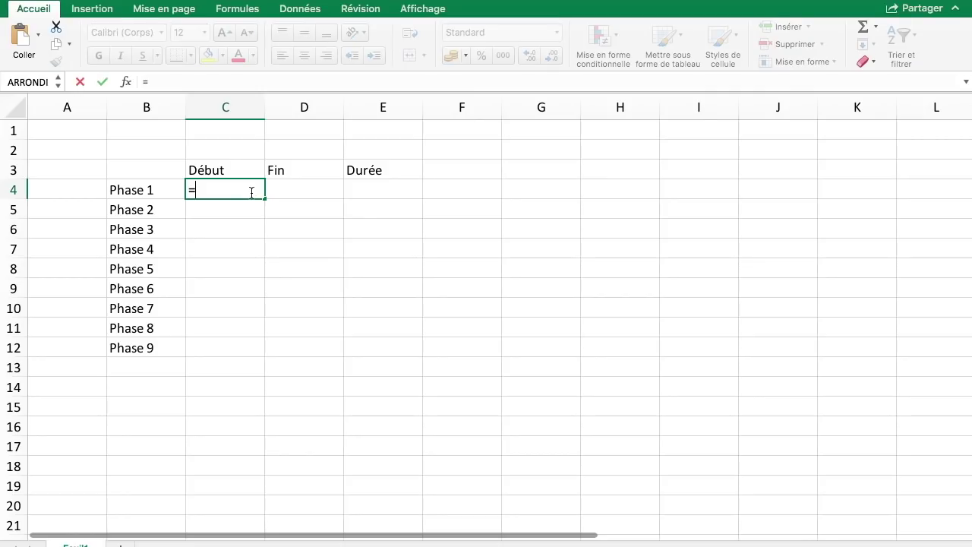
pyautogui.click(381, 192)
pyautogui.write('25')
pyautogui.press('Return')
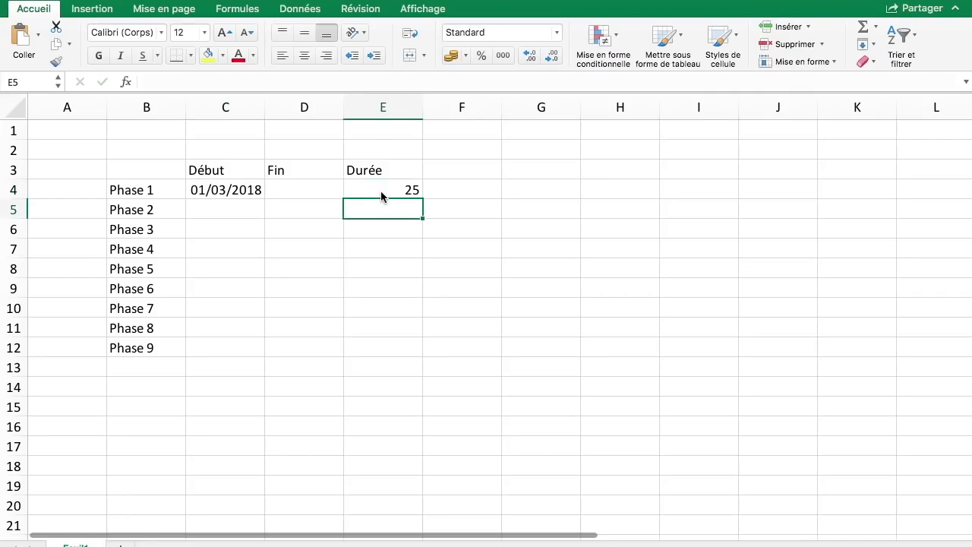
# Step: Enter the durations 40, 12, 23, 42, 12, 15, 30 and 15 for Phases 2 to 9
pyautogui.write('40')
pyautogui.press('Return')
pyautogui.write('12 23 42 12 15 30 15')
# Step: Examine Phase 1's start, end and duration cells in row 4 and the durations below
pyautogui.click(307, 201)
pyautogui.click(307, 186)
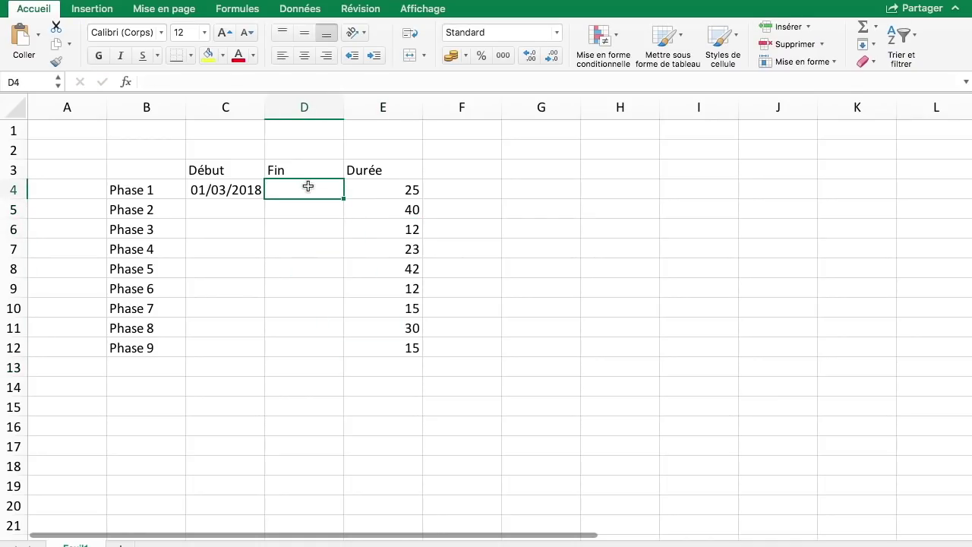
pyautogui.write('=')
pyautogui.press('BackSpace')
pyautogui.press('Right')
pyautogui.press('super+shift+Down')
pyautogui.click(308, 186)
pyautogui.press('Left')
pyautogui.press('Right')
pyautogui.press('Down')
pyautogui.press('Up')
pyautogui.press('Left')
pyautogui.press('Left')
pyautogui.press('Right')
pyautogui.press('Right')
pyautogui.press('Left')
pyautogui.press('Left')
pyautogui.press('Left')
pyautogui.press('Right')
pyautogui.press('Right')
pyautogui.press('Right')
pyautogui.press('Right')
pyautogui.press('Left')
pyautogui.press('Left')
pyautogui.press('Right')
pyautogui.press('Right')
pyautogui.press('Left')
# Step: Calculate Phase 1's end date in D4 as duration plus start date with =+E4+C4
pyautogui.write('+')
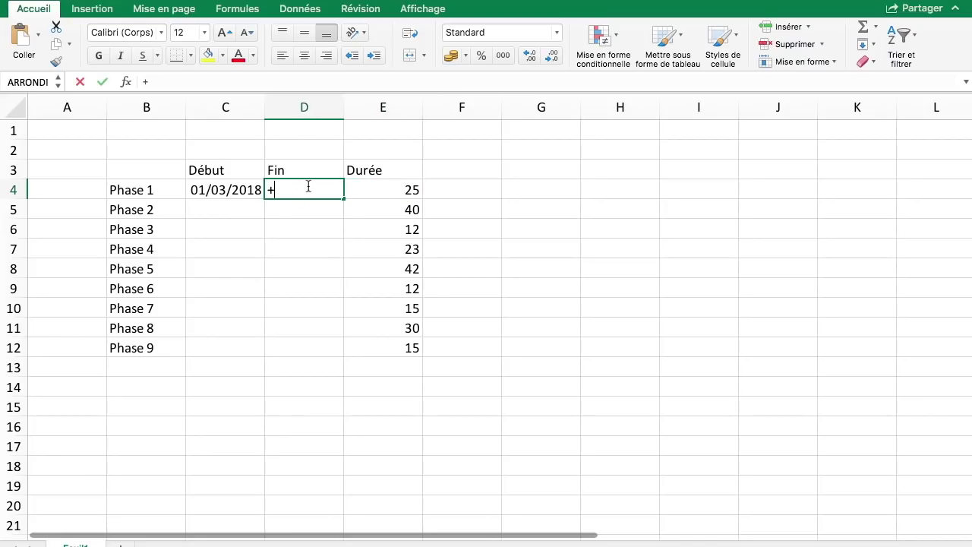
pyautogui.press('Right')
pyautogui.write('+')
pyautogui.press('Left')
pyautogui.press('Left')
pyautogui.press('Right')
pyautogui.press('Return')
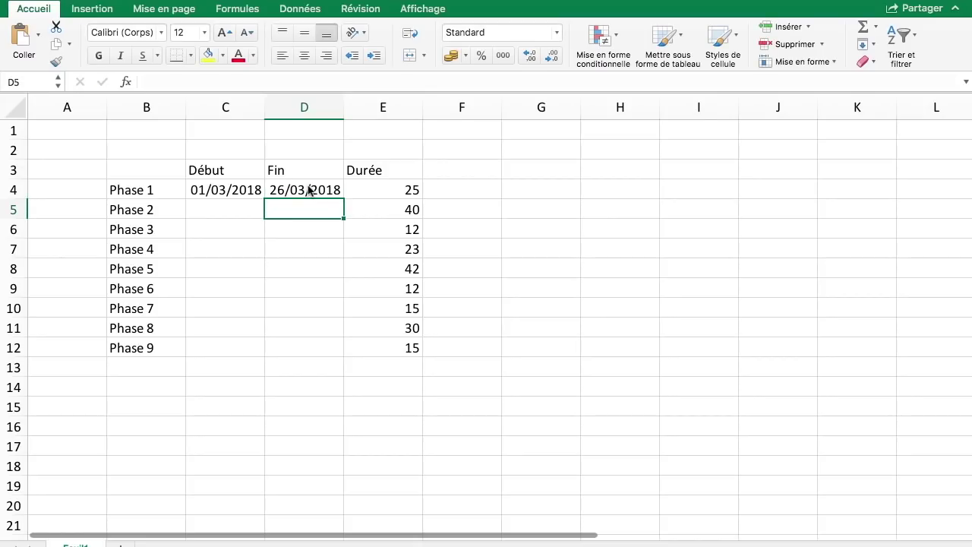
# Step: Set Phase 2's start date in C5 to Phase 1's end date with =+D4
pyautogui.press('Up')
pyautogui.press('Left')
pyautogui.press('Down')
pyautogui.write('+')
pyautogui.press('Right')
pyautogui.press('Left')
pyautogui.press('Up')
pyautogui.press('Right')
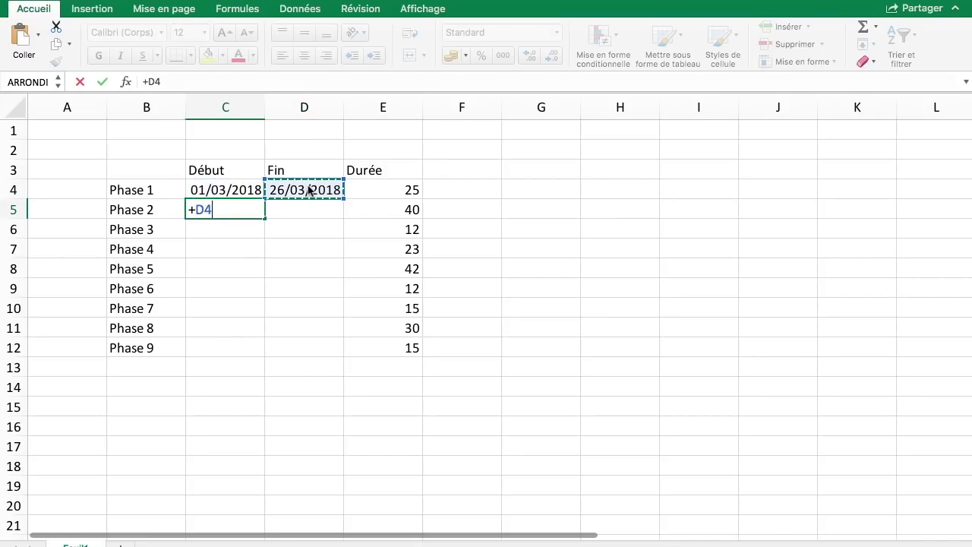
pyautogui.press('Return')
# Step: Fill the Phase 2 start date formula from C5 down to C12
pyautogui.press('Up')
pyautogui.press('Right')
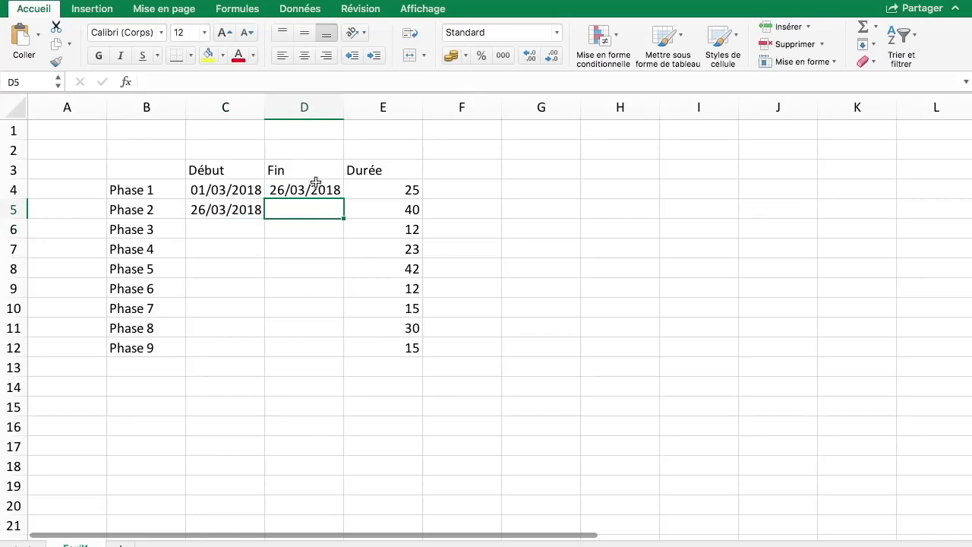
pyautogui.click(250, 213)
pyautogui.moveTo(265, 218); pyautogui.dragTo(277, 359)
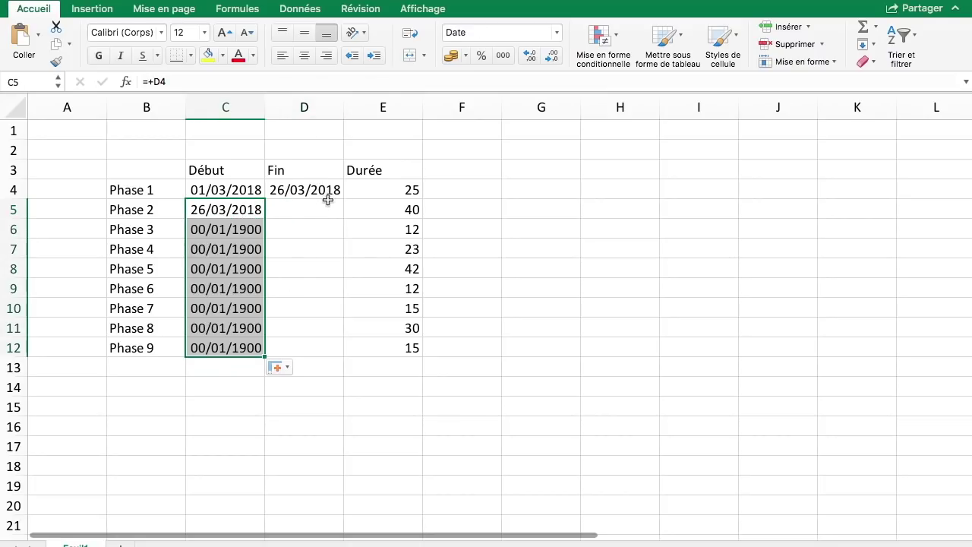
# Step: Fill the end date formula from D4 down to D12 and check the resulting schedule
pyautogui.click(328, 190)
pyautogui.moveTo(343, 199); pyautogui.dragTo(345, 350)
pyautogui.click(244, 191)
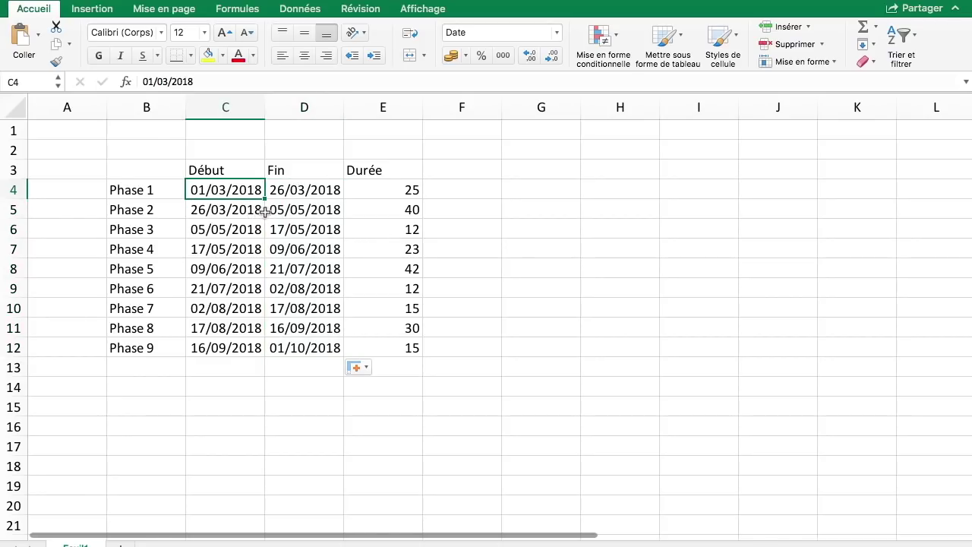
pyautogui.click(318, 349)
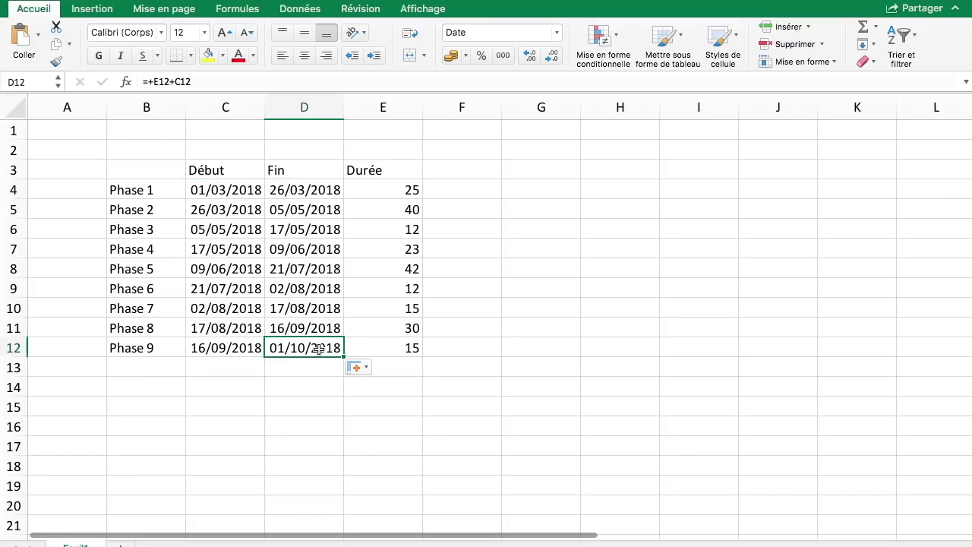
# Step: Centre the contents of the Début, Fin and Durée columns in C3:E12 horizontally
pyautogui.moveTo(257, 172); pyautogui.dragTo(388, 349)
pyautogui.click(303, 55)
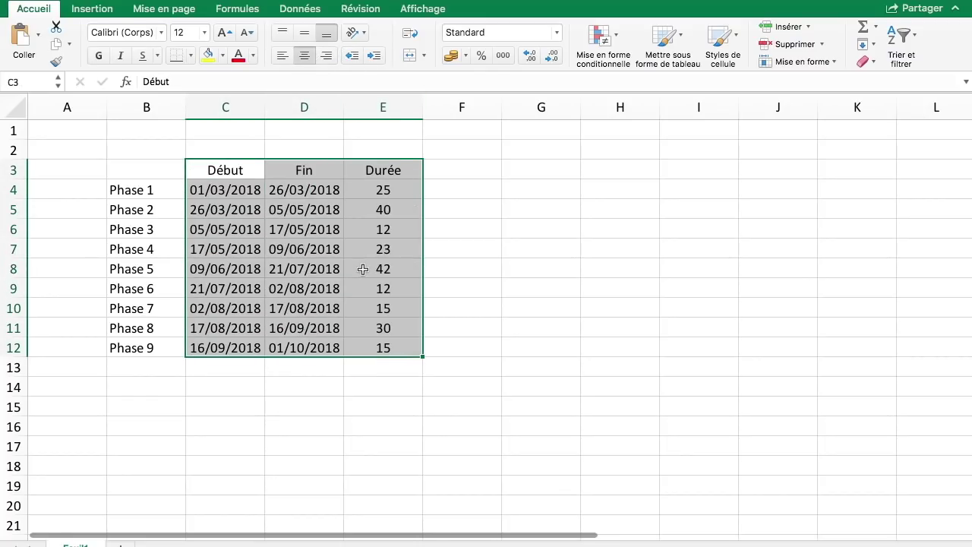
pyautogui.click(383, 241)
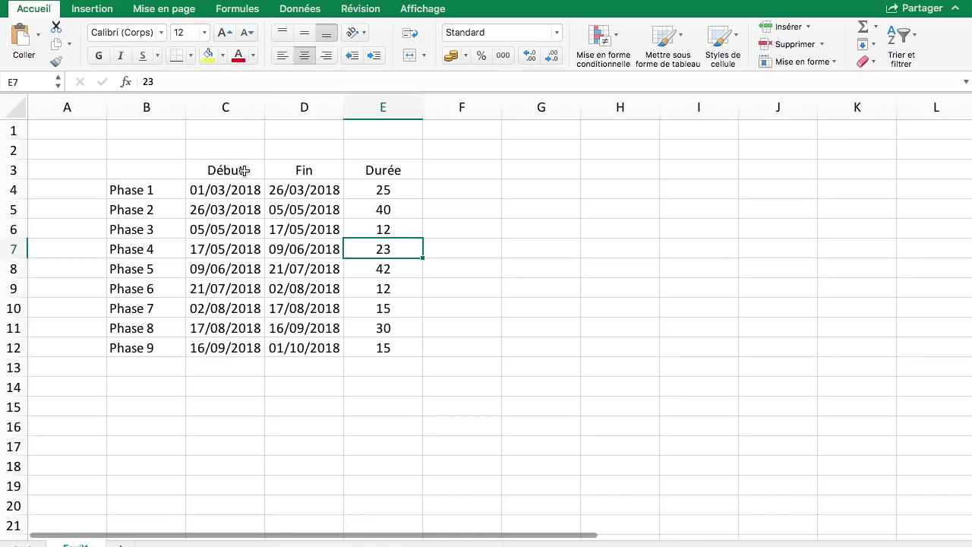
# Step: Examine the phase table's dates and durations in C4:E12, including how the start and end date formulas link the phases
pyautogui.moveTo(250, 190); pyautogui.dragTo(383, 348)
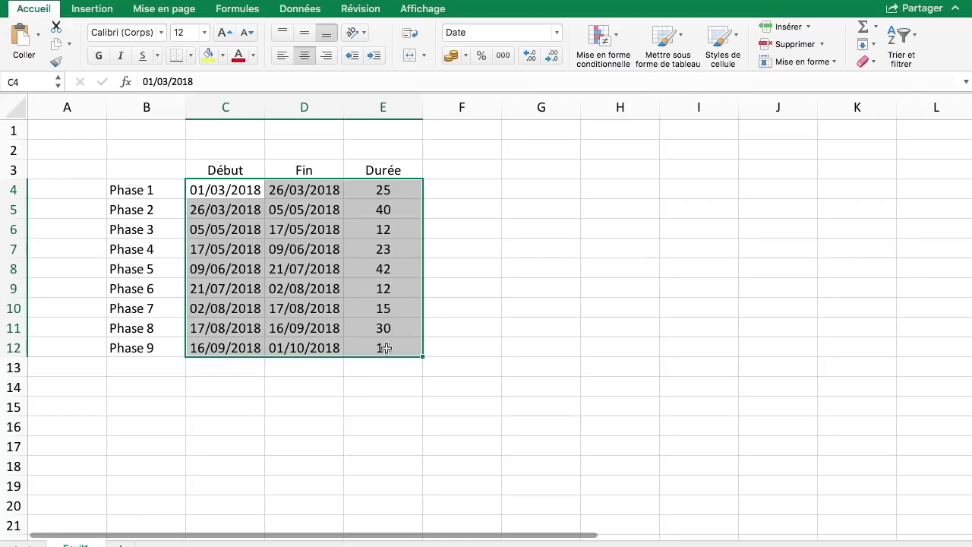
pyautogui.click(366, 282)
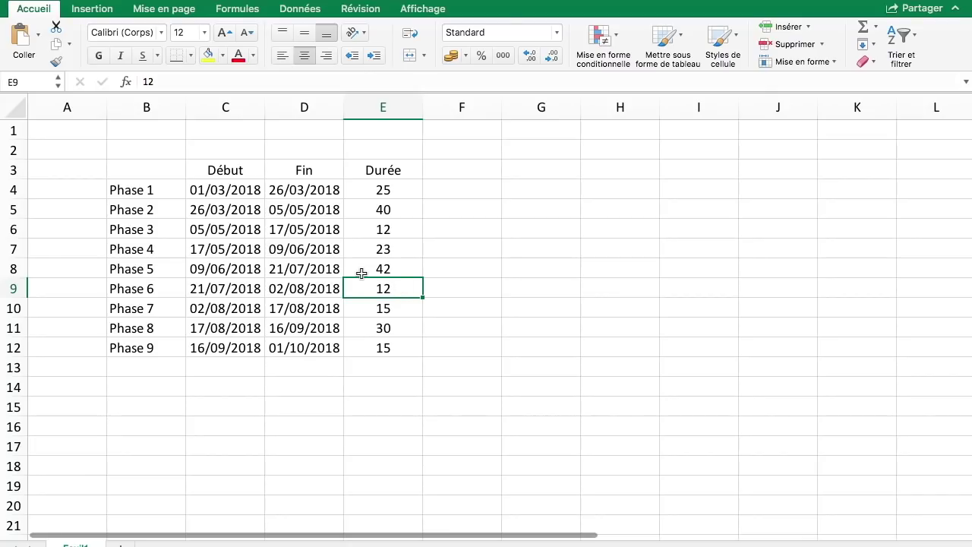
pyautogui.click(337, 282)
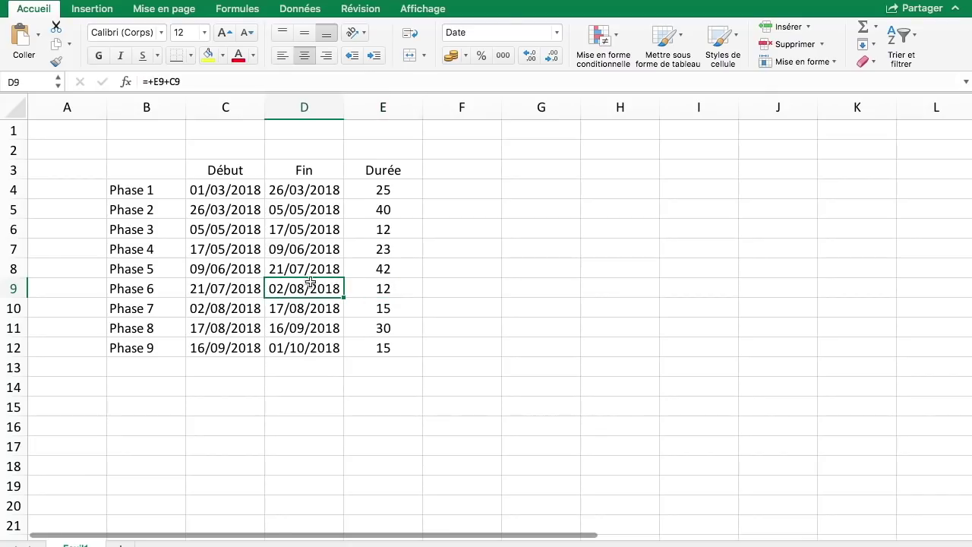
pyautogui.click(252, 269)
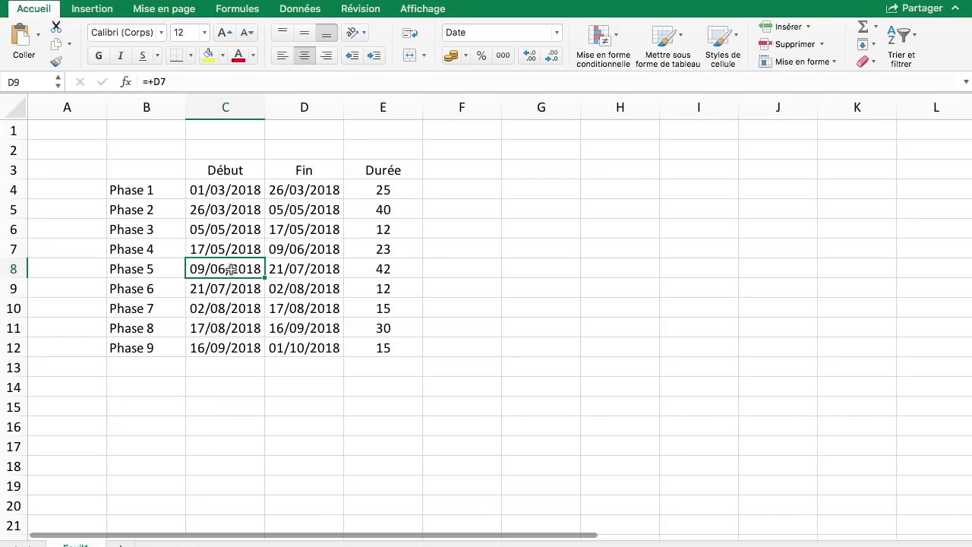
pyautogui.click(321, 267)
pyautogui.click(311, 311)
pyautogui.click(309, 327)
pyautogui.moveTo(256, 271); pyautogui.dragTo(301, 267)
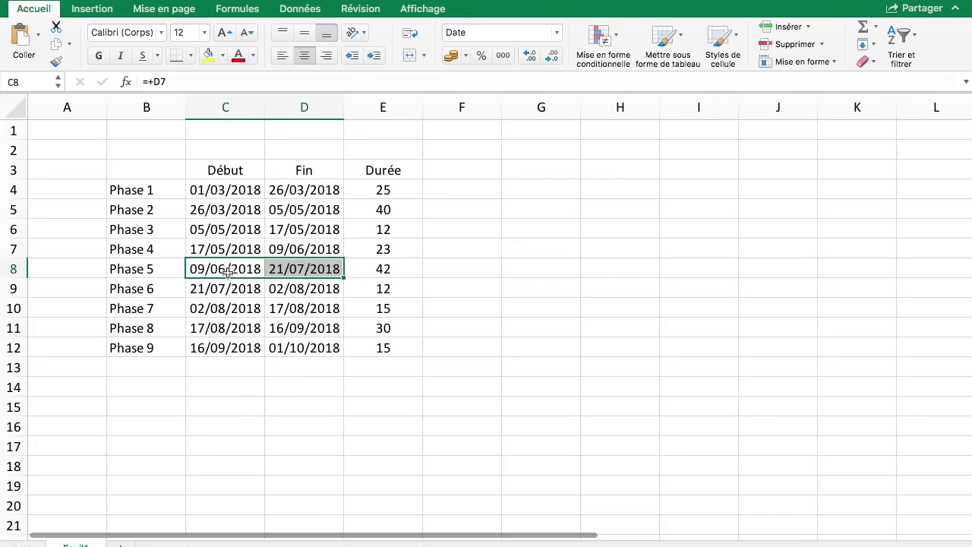
pyautogui.click(236, 270)
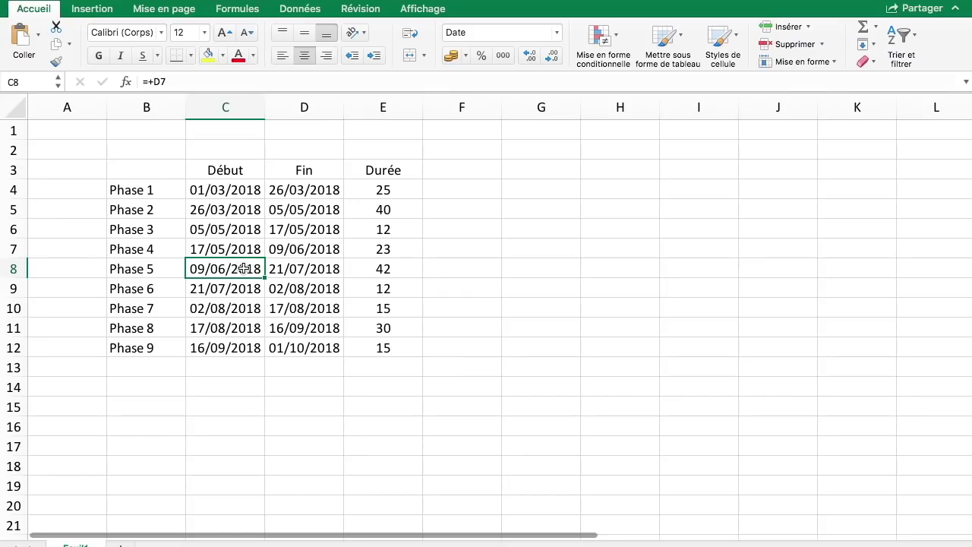
pyautogui.doubleClick(243, 267)
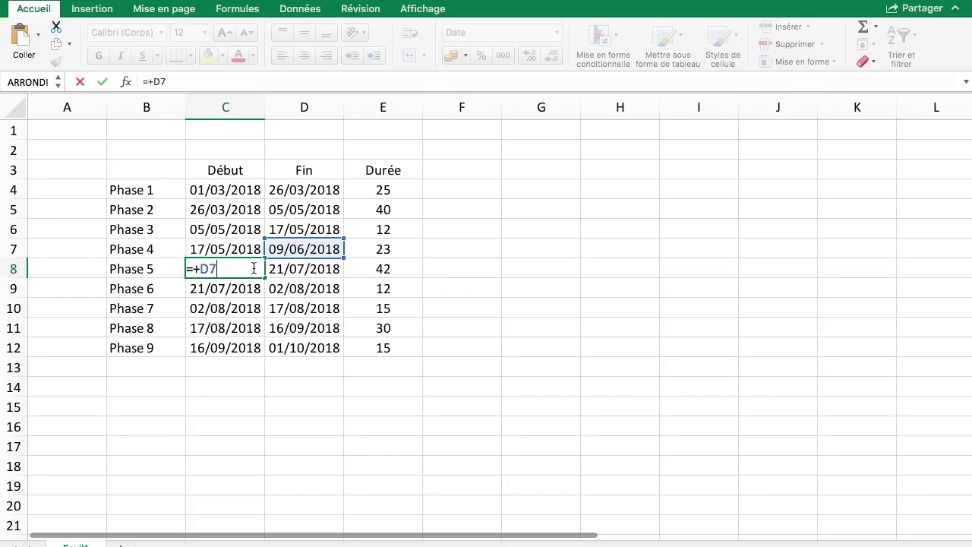
pyautogui.press('Return')
pyautogui.moveTo(303, 250); pyautogui.dragTo(307, 210)
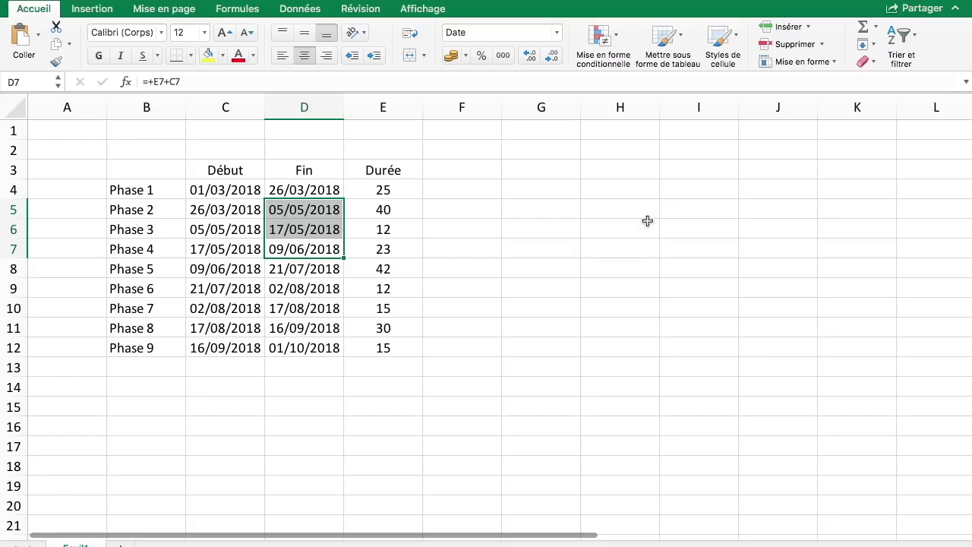
pyautogui.click(533, 325)
pyautogui.moveTo(226, 196); pyautogui.dragTo(385, 347)
pyautogui.click(461, 347)
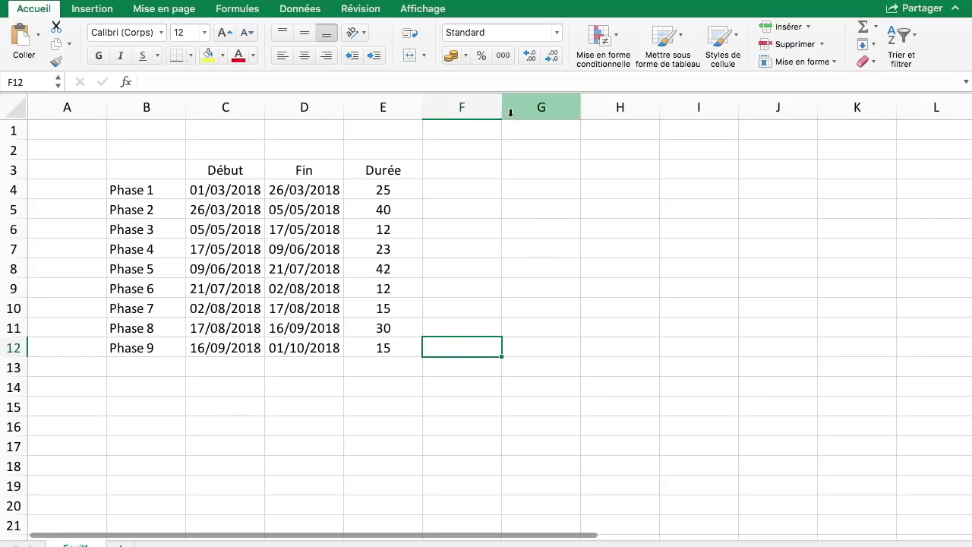
# Step: Add the header Commentaires in F3 and widen column F to fit it
pyautogui.click(473, 167)
pyautogui.write('Comme')
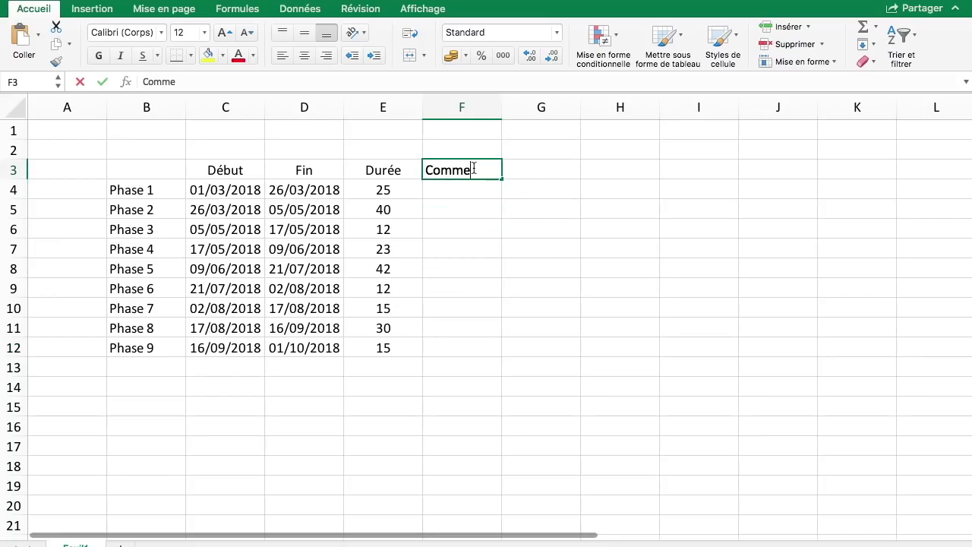
pyautogui.write('ntaires')
pyautogui.press('Return')
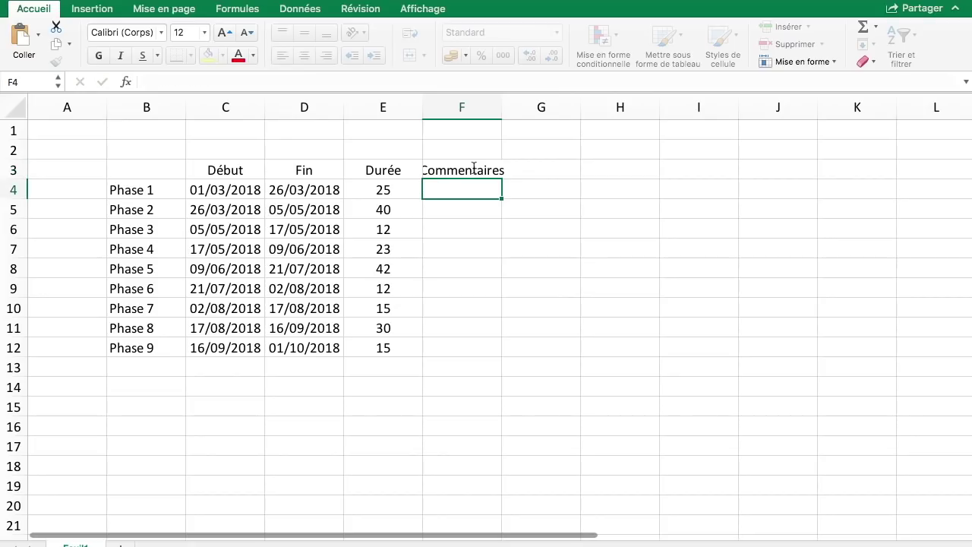
pyautogui.moveTo(501, 111); pyautogui.dragTo(524, 114)
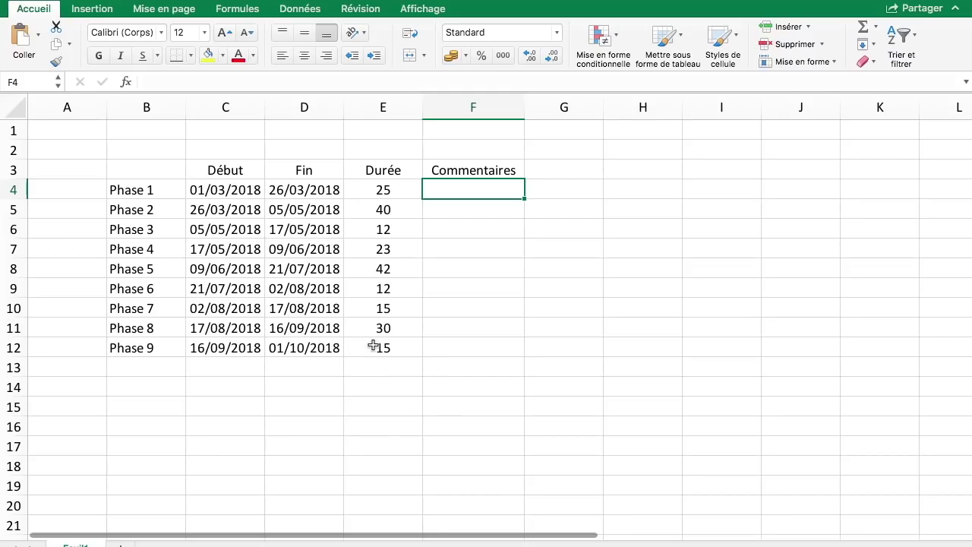
# Step: Set G2 as the timeline's first date by linking it to Phase 1's start date with =C4
pyautogui.click(607, 208)
pyautogui.click(583, 146)
pyautogui.hscroll(2, 766, 186)
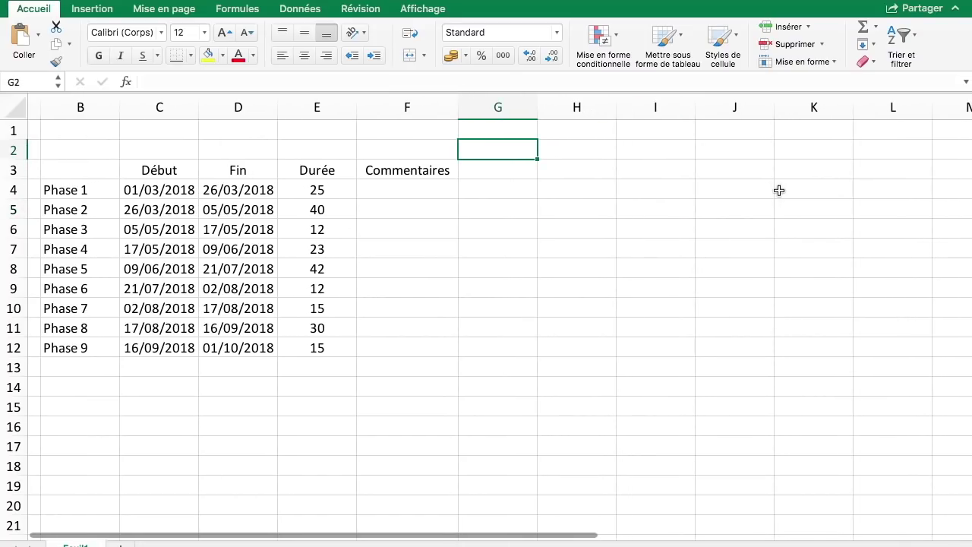
pyautogui.hscroll(1, 779, 189)
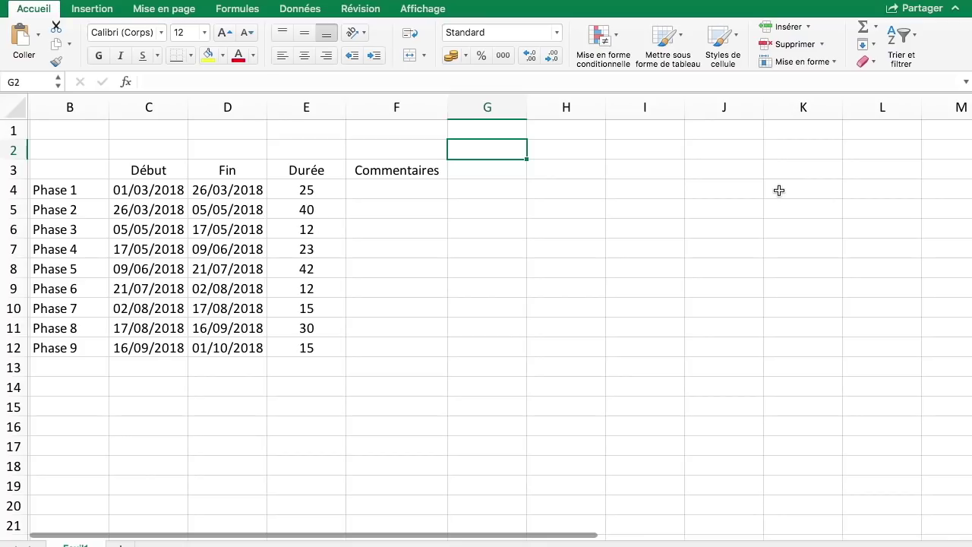
pyautogui.write('=')
pyautogui.press('Escape')
pyautogui.write('01')
pyautogui.press('Escape')
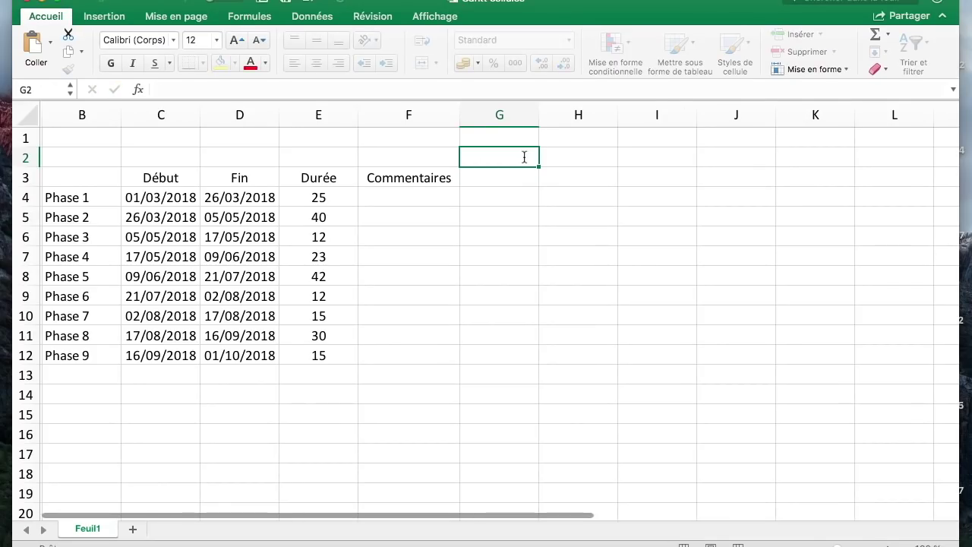
pyautogui.write('=')
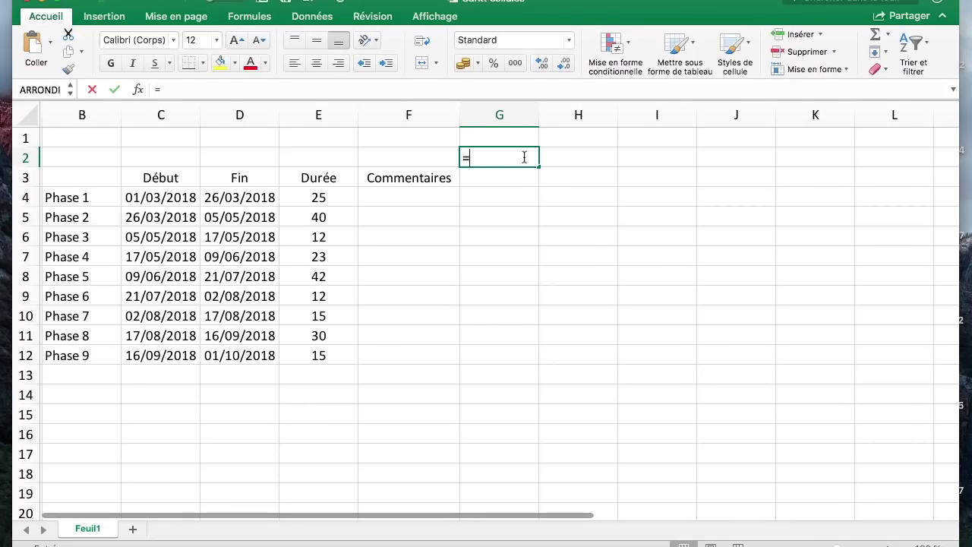
pyautogui.press('Down')
pyautogui.press('Down')
pyautogui.press('Left')
pyautogui.press('Left')
pyautogui.press('Left')
pyautogui.press('Left')
pyautogui.press('Return')
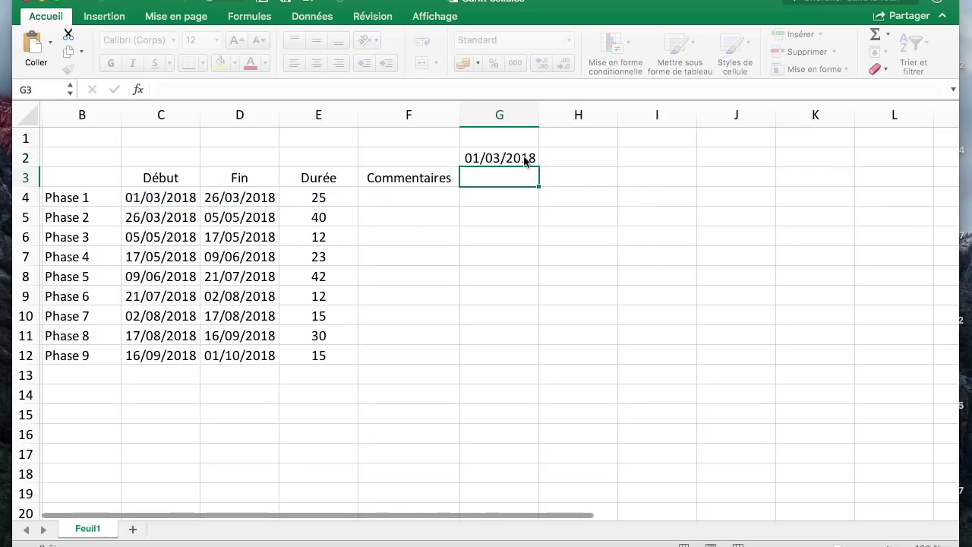
pyautogui.click(187, 196)
pyautogui.click(496, 218)
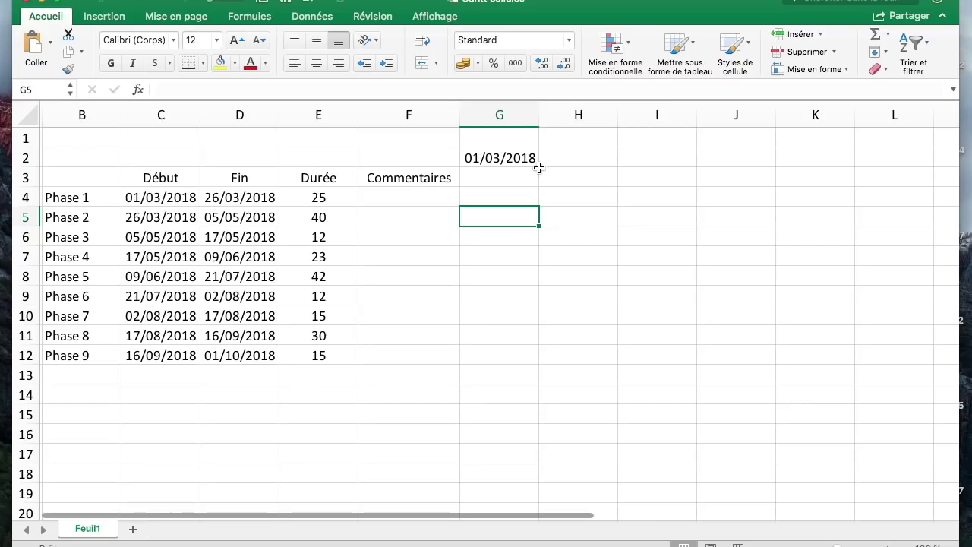
# Step: Set H2 to the day after G2 with the formula +G2+1
pyautogui.click(604, 152)
pyautogui.write('+')
pyautogui.press('Escape')
pyautogui.moveTo(319, 196); pyautogui.dragTo(344, 356)
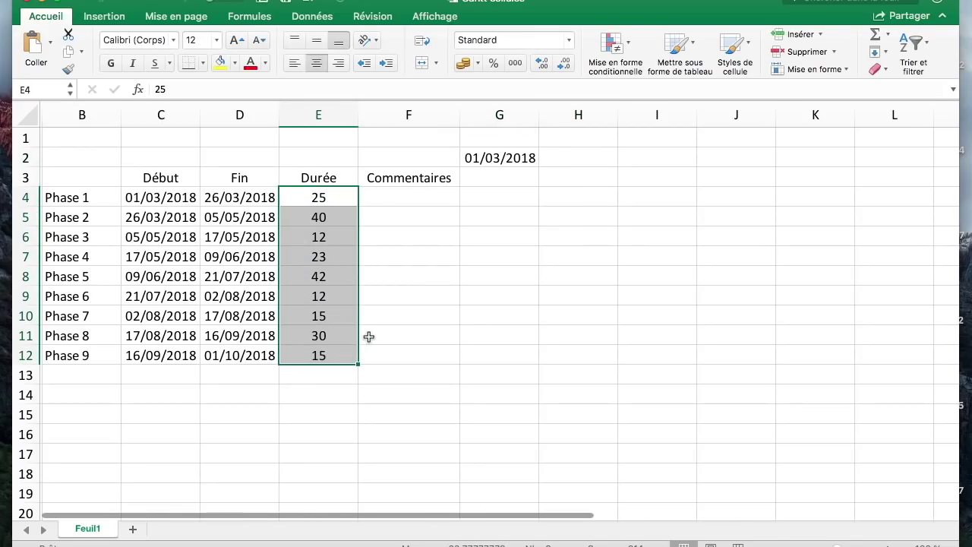
pyautogui.click(597, 159)
pyautogui.write('+G2+1')
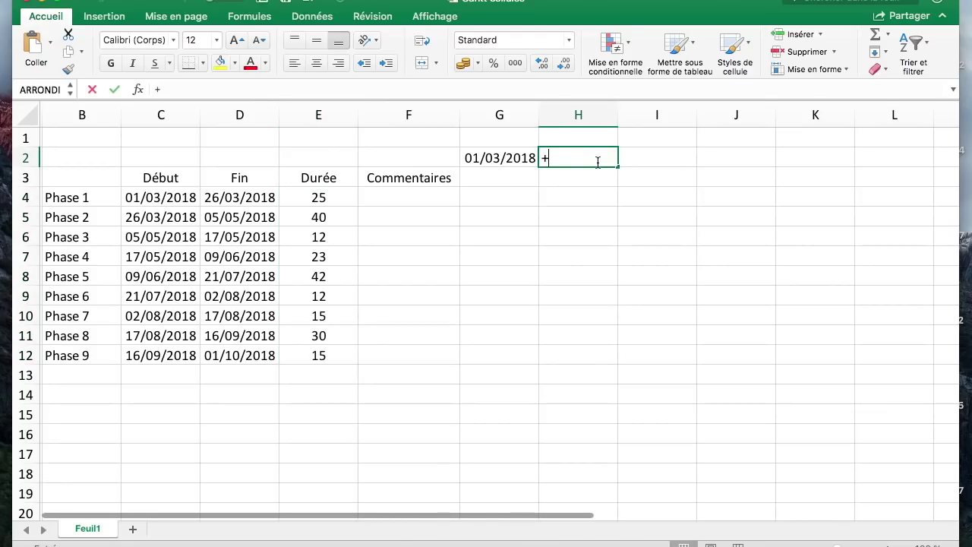
pyautogui.press('Left')
pyautogui.write('+1')
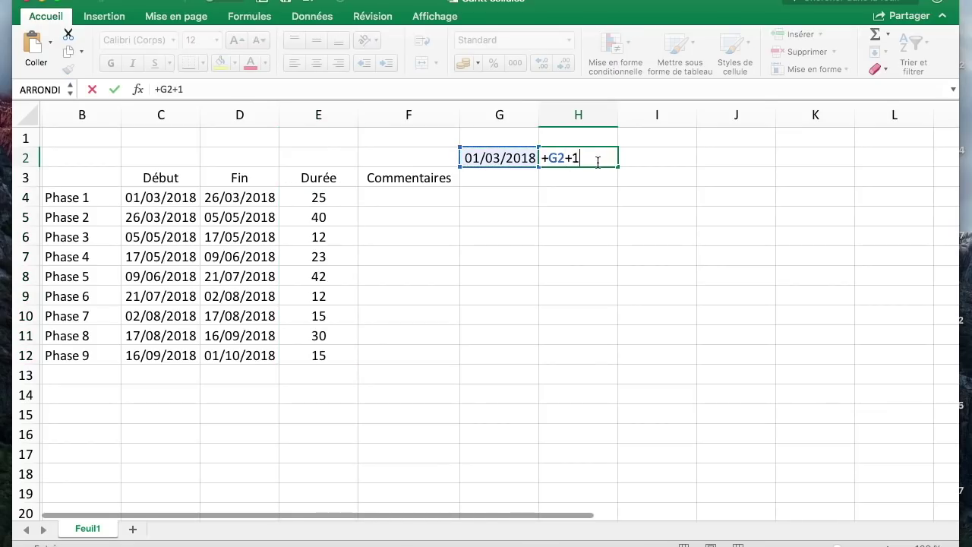
pyautogui.press('Return')
# Step: Fill the daily date formula from H2 rightwards along row 2
pyautogui.click(582, 165)
pyautogui.moveTo(618, 167)
pyautogui.mouseDown()
pyautogui.moveTo(970, 156)
pyautogui.moveTo(607, 156)
pyautogui.mouseUp()
pyautogui.moveTo(804, 515); pyautogui.dragTo(141, 521)
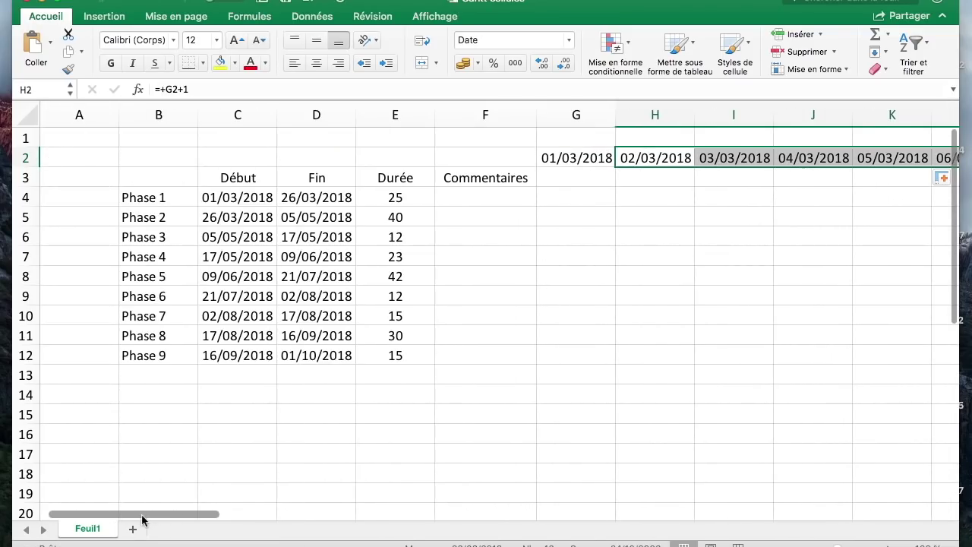
# Step: Examine the daily dates in row 2 and the formulas behind G2 and H2
pyautogui.click(745, 200)
pyautogui.moveTo(653, 157); pyautogui.dragTo(757, 156)
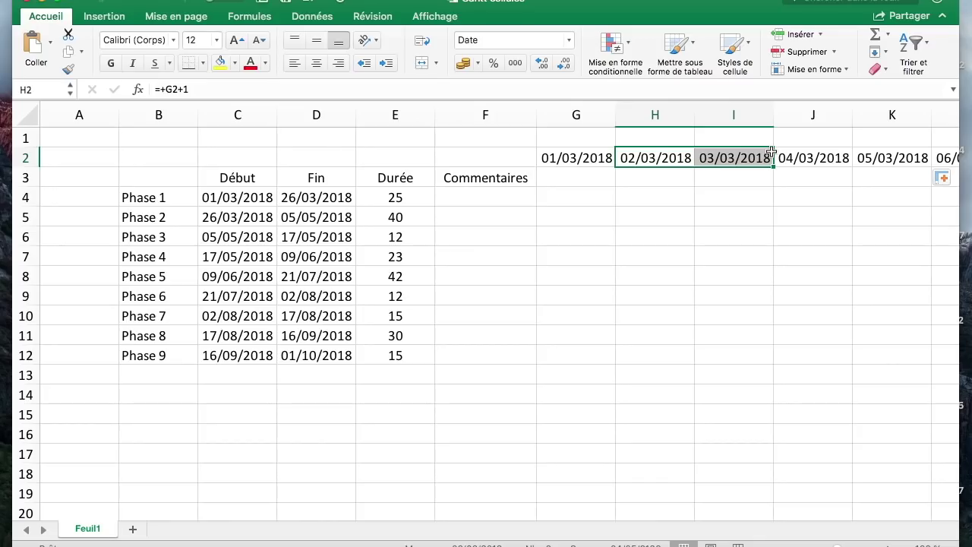
pyautogui.click(689, 204)
pyautogui.click(577, 157)
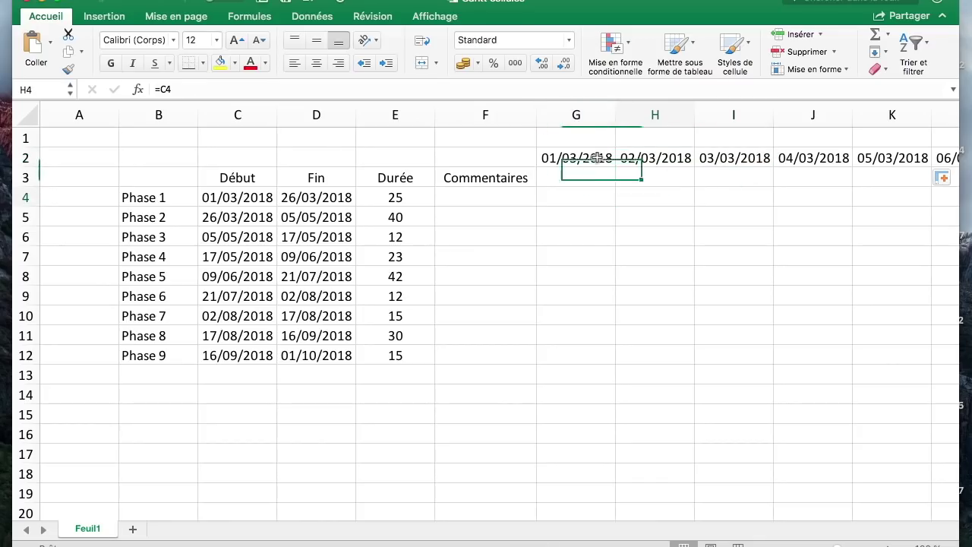
pyautogui.click(672, 157)
pyautogui.click(593, 162)
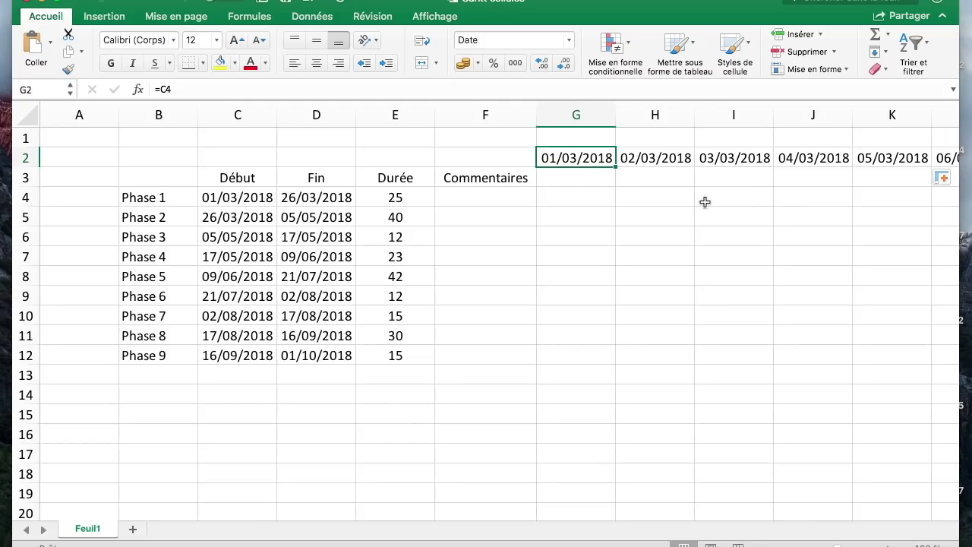
pyautogui.press('Right')
pyautogui.press('Left')
# Step: Try to replace the daily formula in H2 with one that adds 7 days to G2
pyautogui.press('Right')
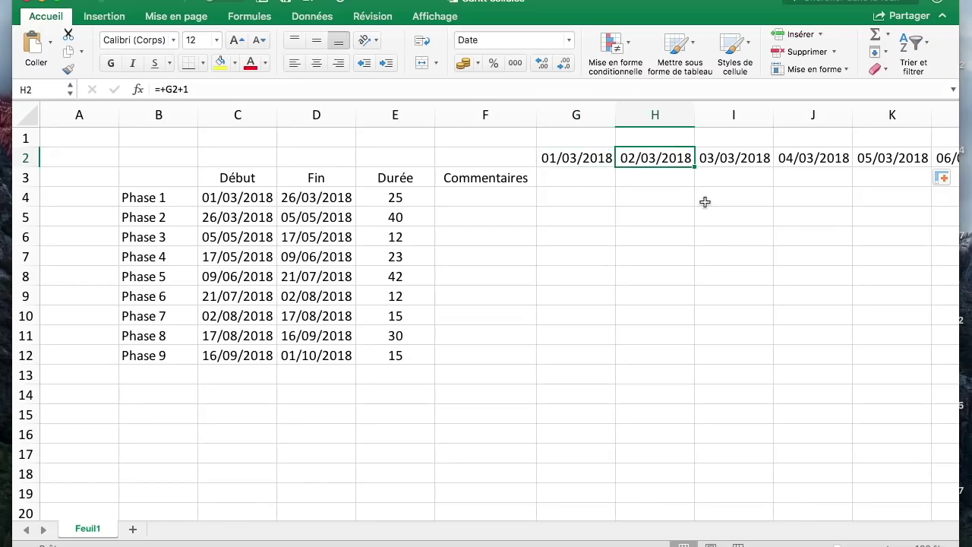
pyautogui.write('+')
pyautogui.press('Left')
pyautogui.write('7')
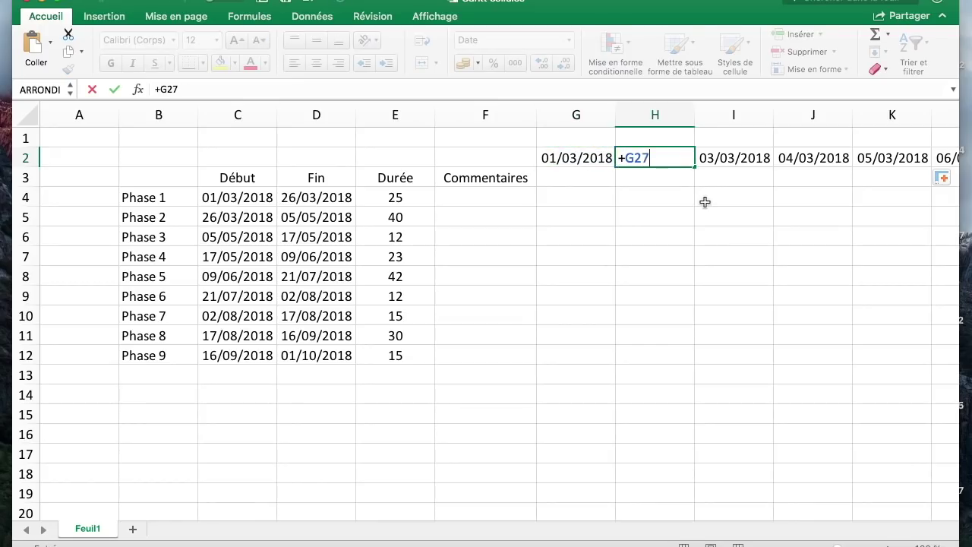
pyautogui.press('Return')
# Step: Set H2 to one week after G2 with the formula +G2+7
pyautogui.click(681, 160)
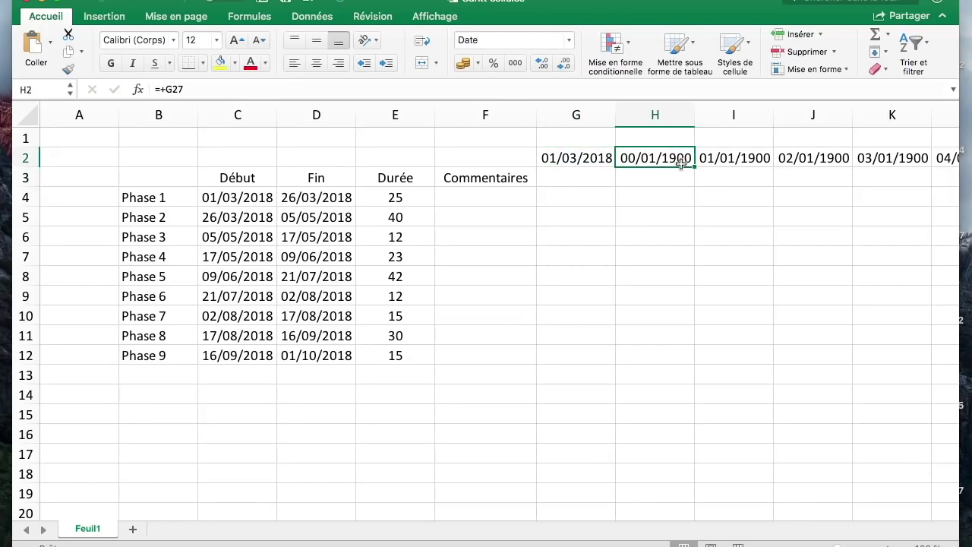
pyautogui.write('+')
pyautogui.press('Left')
pyautogui.write('+')
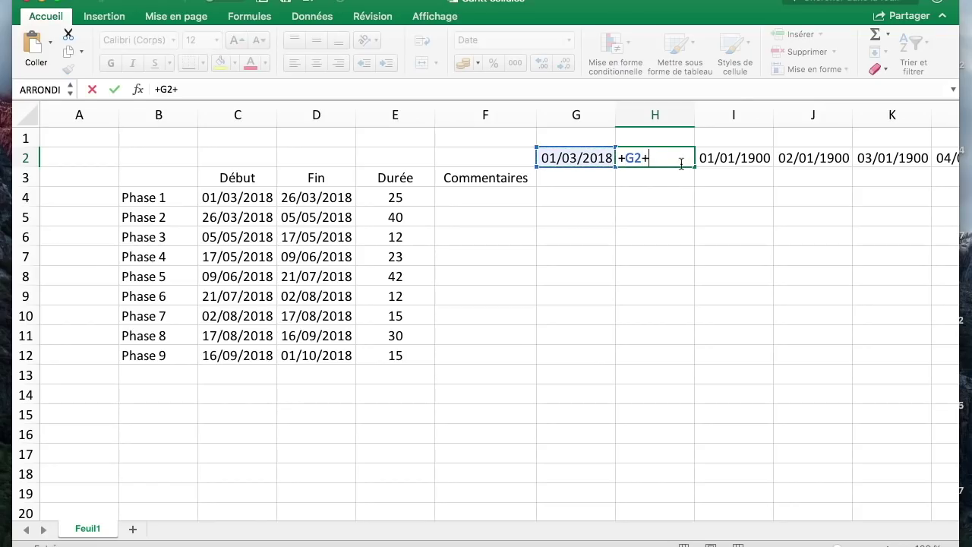
pyautogui.press('Return')
# Step: Fill the weekly date formula from H2 across row 2 to AX2 and check the first timeline dates
pyautogui.click(680, 163)
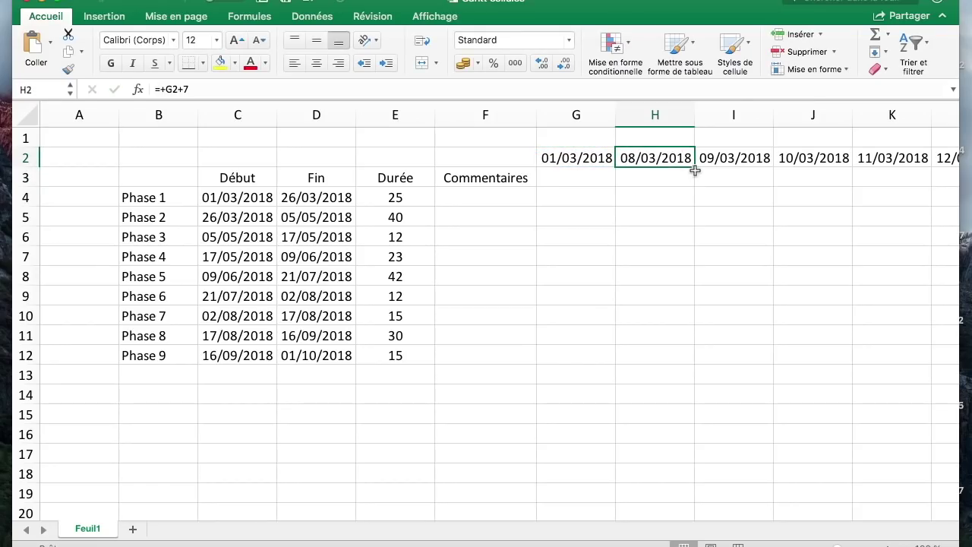
pyautogui.moveTo(694, 167); pyautogui.dragTo(750, 158)
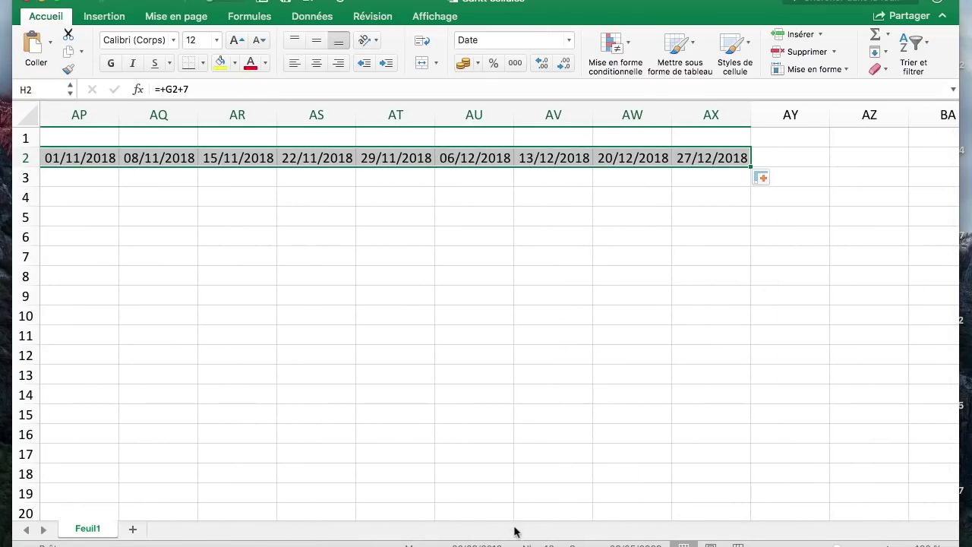
pyautogui.moveTo(770, 293); pyautogui.dragTo(46, 220)
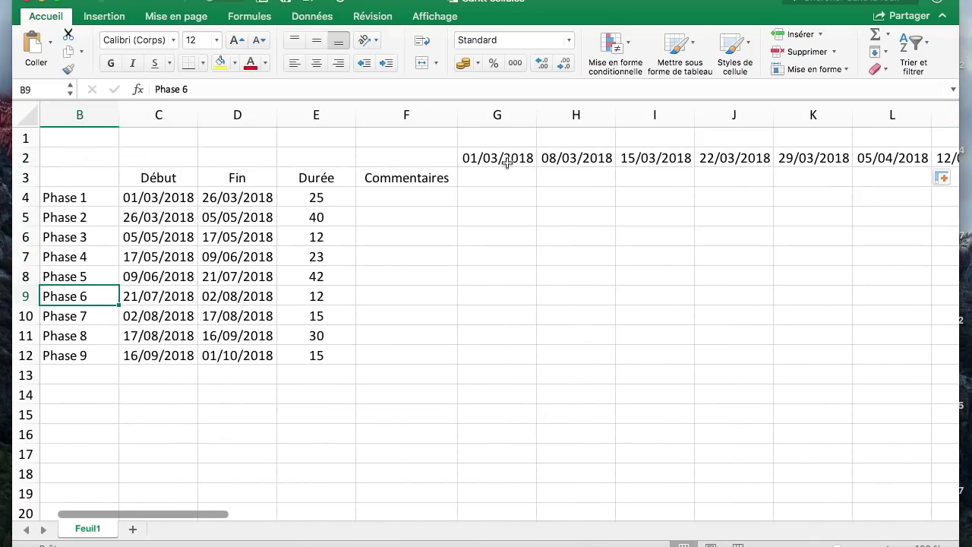
pyautogui.click(507, 155)
pyautogui.click(575, 158)
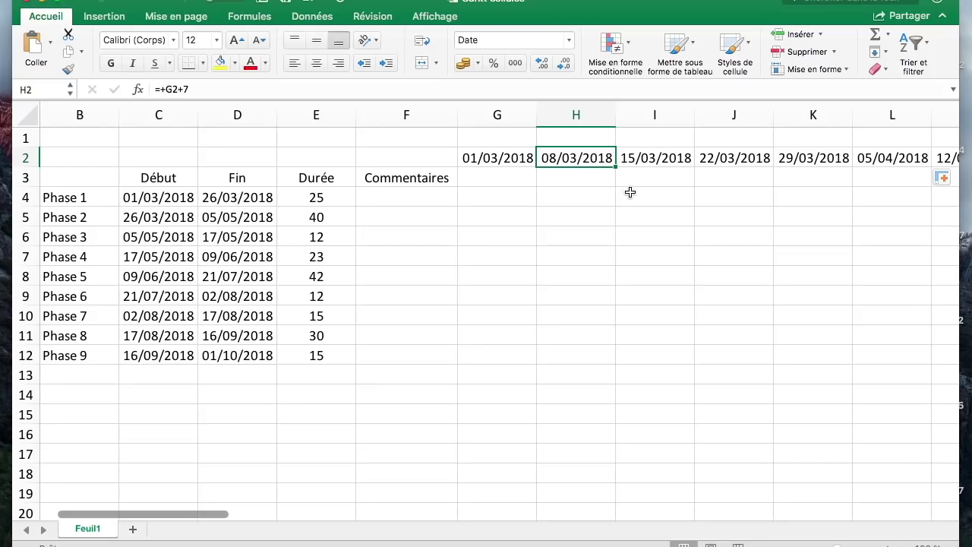
pyautogui.click(671, 194)
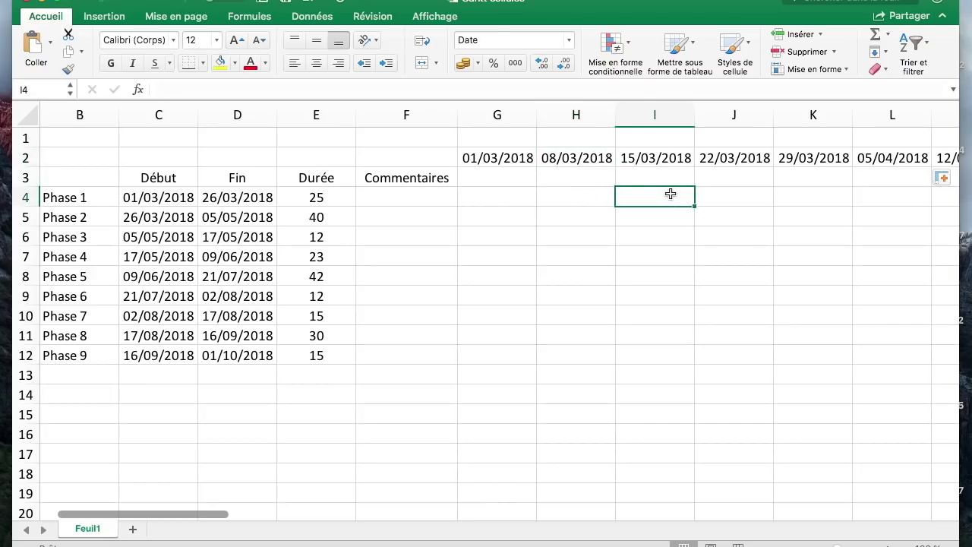
pyautogui.click(527, 158)
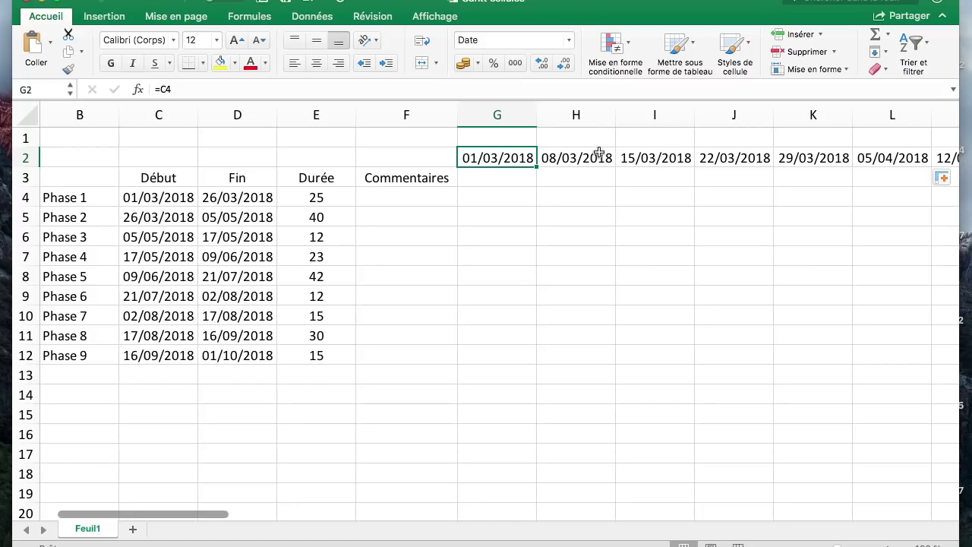
# Step: Examine Phase 1's start and end dates against the first weekly dates of the timeline in row 2
pyautogui.click(606, 181)
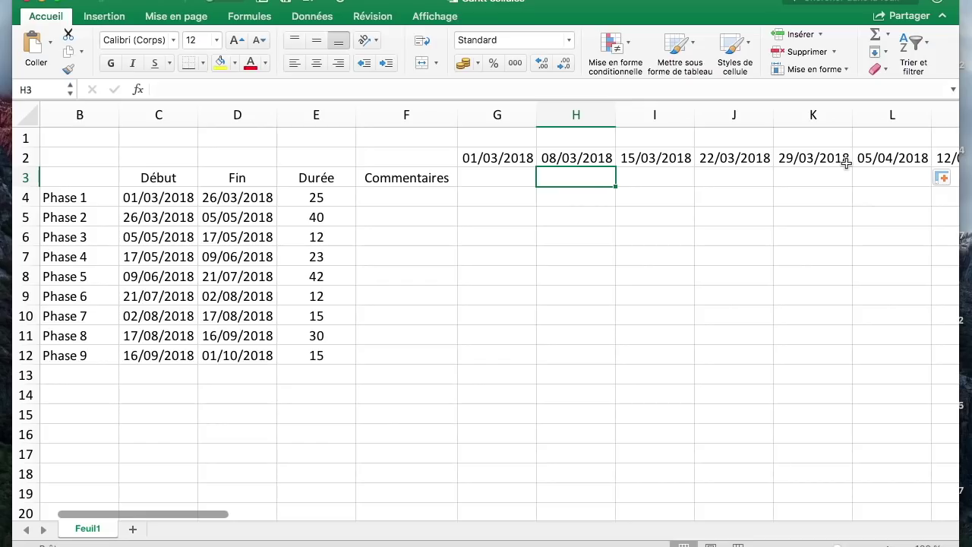
pyautogui.click(512, 197)
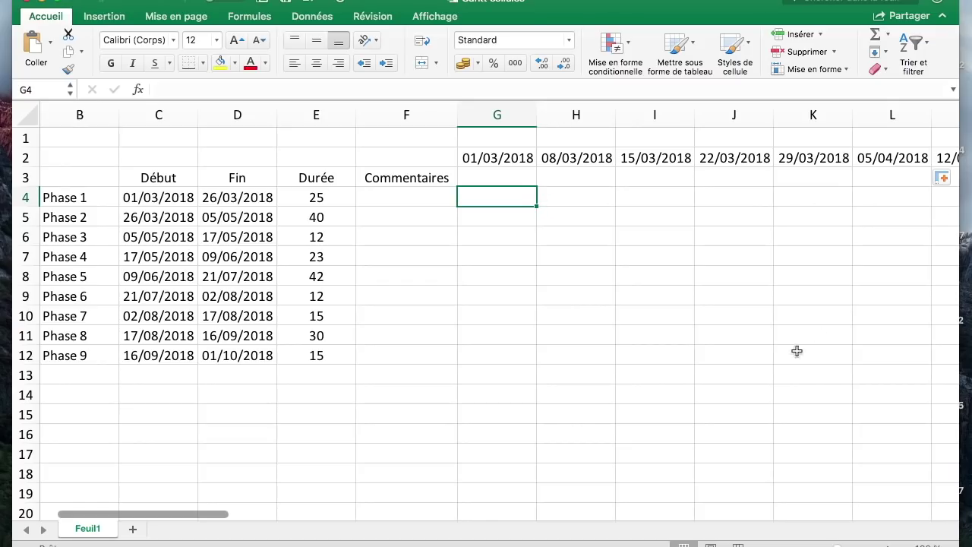
pyautogui.click(708, 395)
pyautogui.click(503, 193)
pyautogui.moveTo(161, 197); pyautogui.dragTo(219, 197)
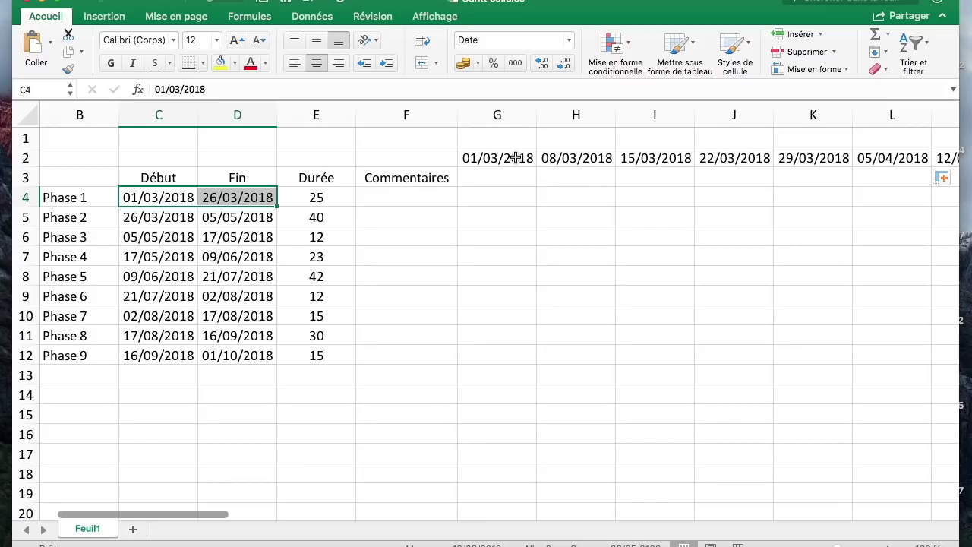
pyautogui.click(516, 160)
pyautogui.click(512, 198)
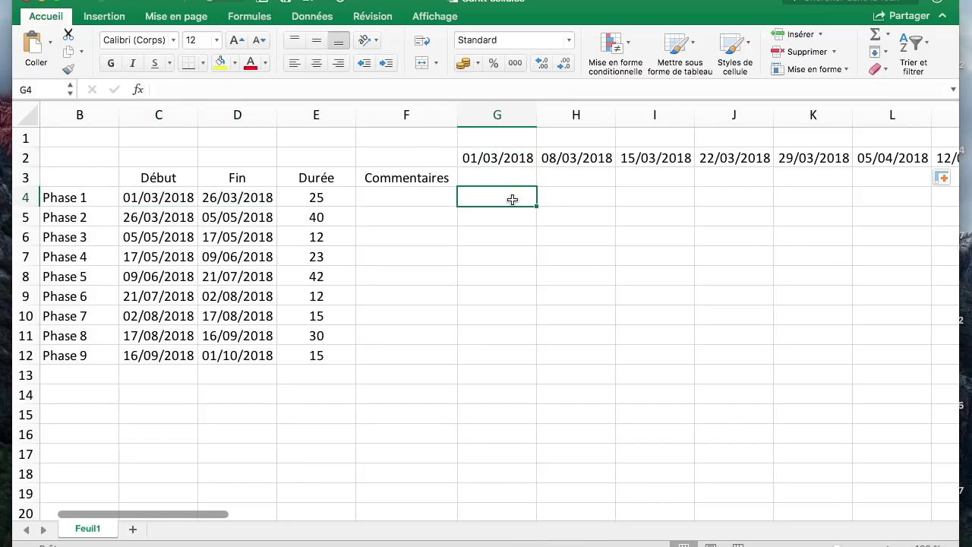
# Step: Insert an empty column before the timeline's first date column and narrow it into a thin spacer
pyautogui.rightClick(520, 114)
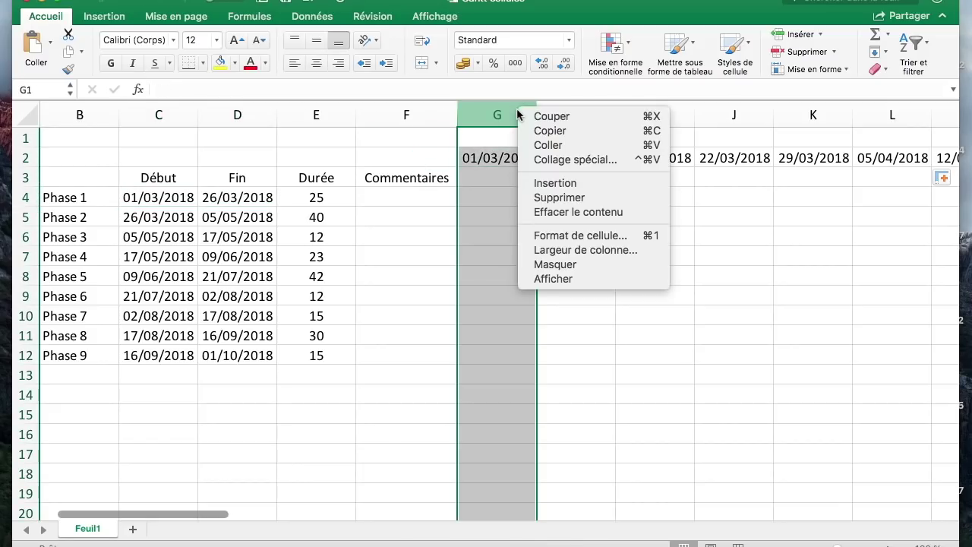
pyautogui.click(577, 183)
pyautogui.moveTo(557, 119); pyautogui.dragTo(480, 119)
pyautogui.click(524, 257)
# Step: Start a Classique conditional formatting rule for H4 that uses a formula to determine the cells and a custom format
pyautogui.click(528, 199)
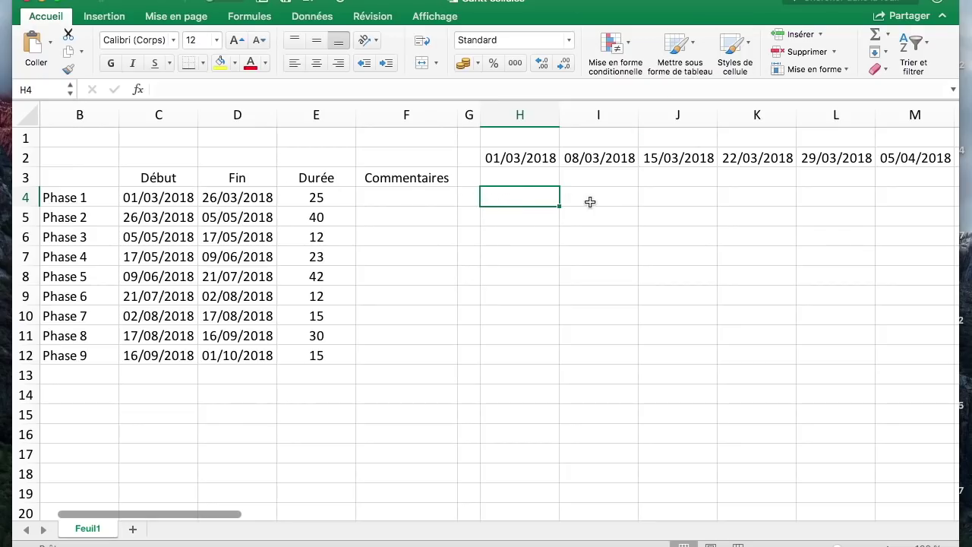
pyautogui.click(629, 47)
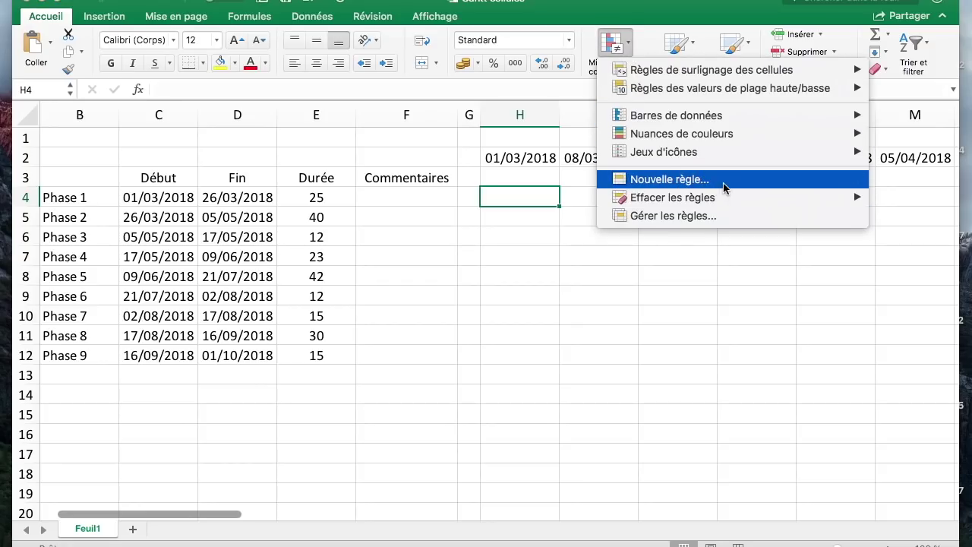
pyautogui.click(609, 182)
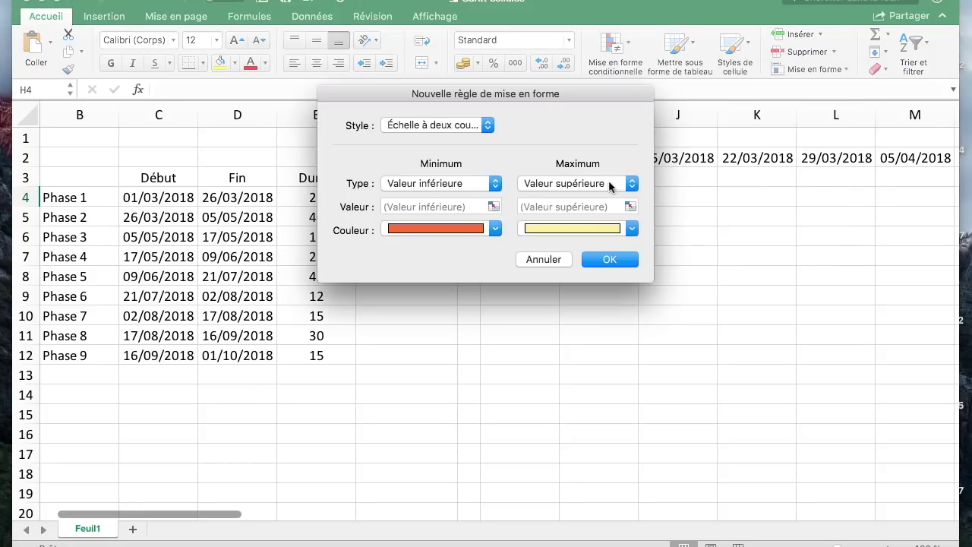
pyautogui.click(467, 132)
pyautogui.click(455, 176)
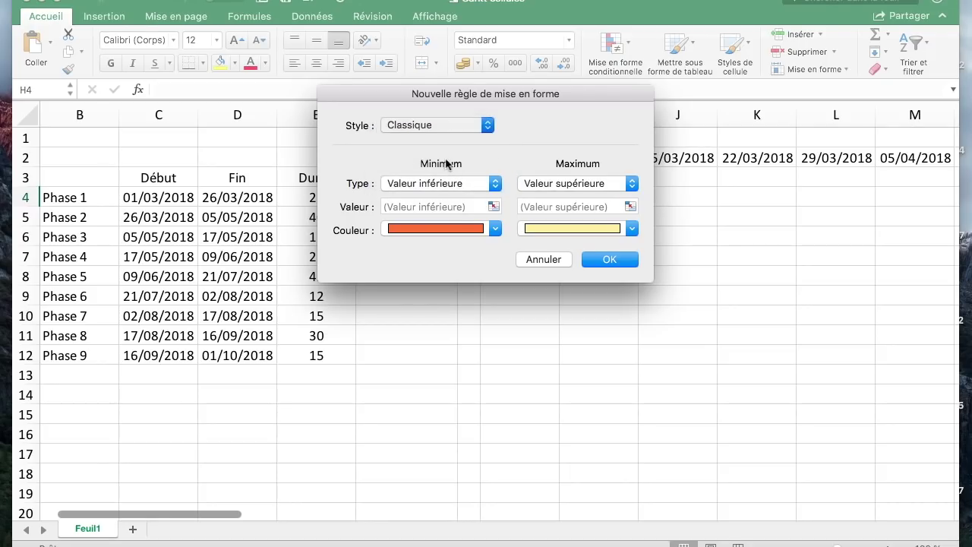
pyautogui.click(448, 163)
pyautogui.click(447, 209)
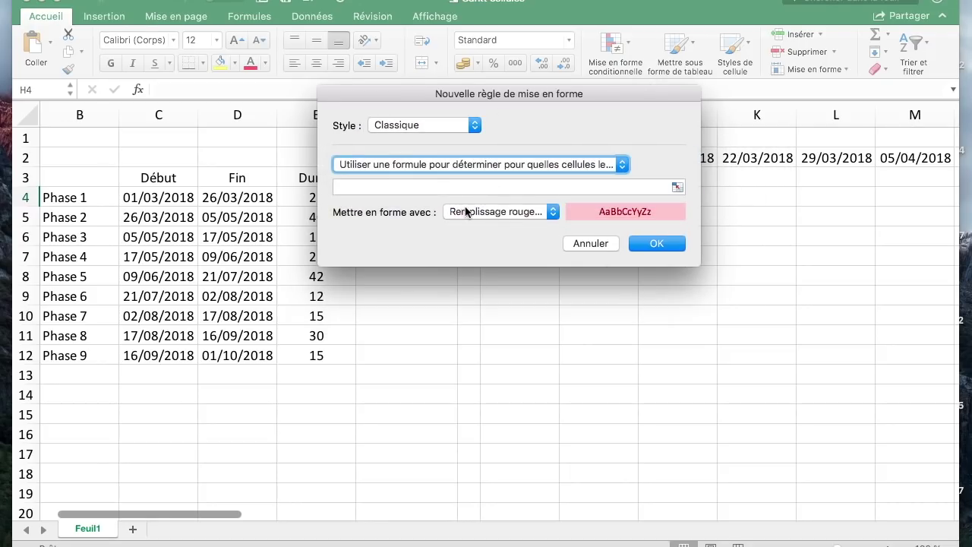
pyautogui.click(501, 211)
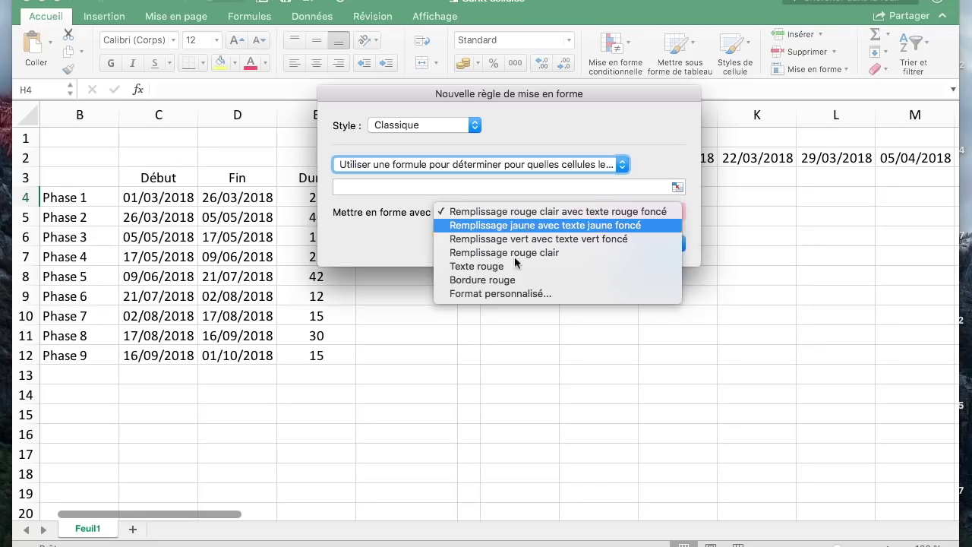
pyautogui.click(516, 294)
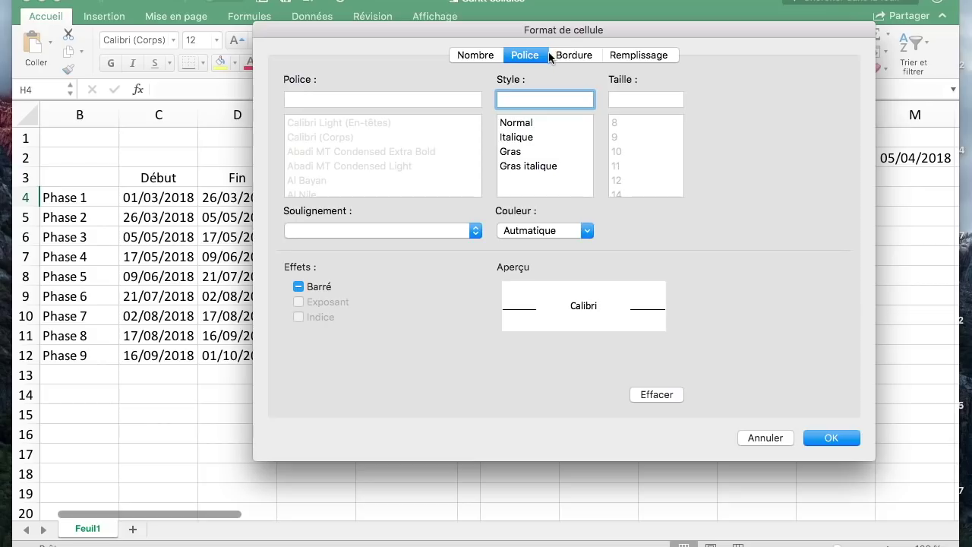
pyautogui.click(523, 231)
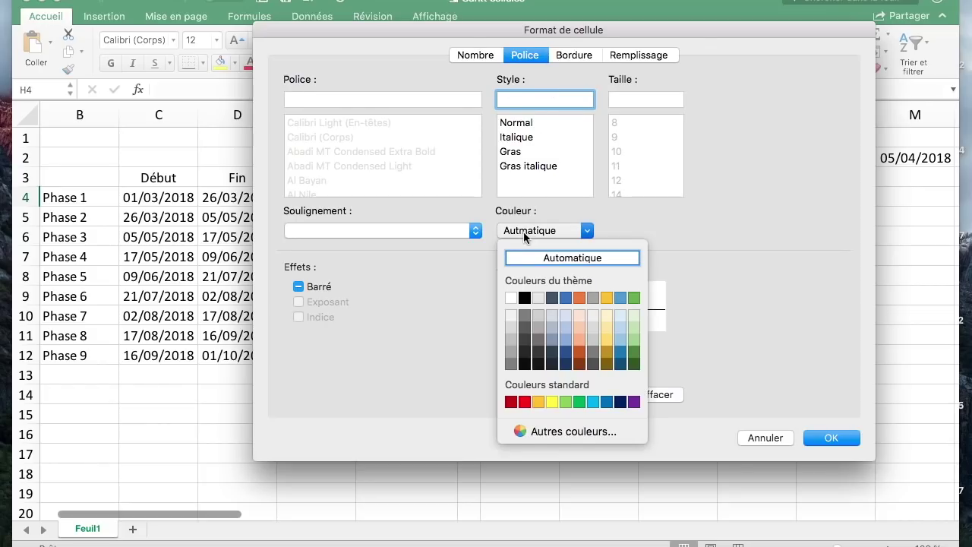
pyautogui.click(529, 237)
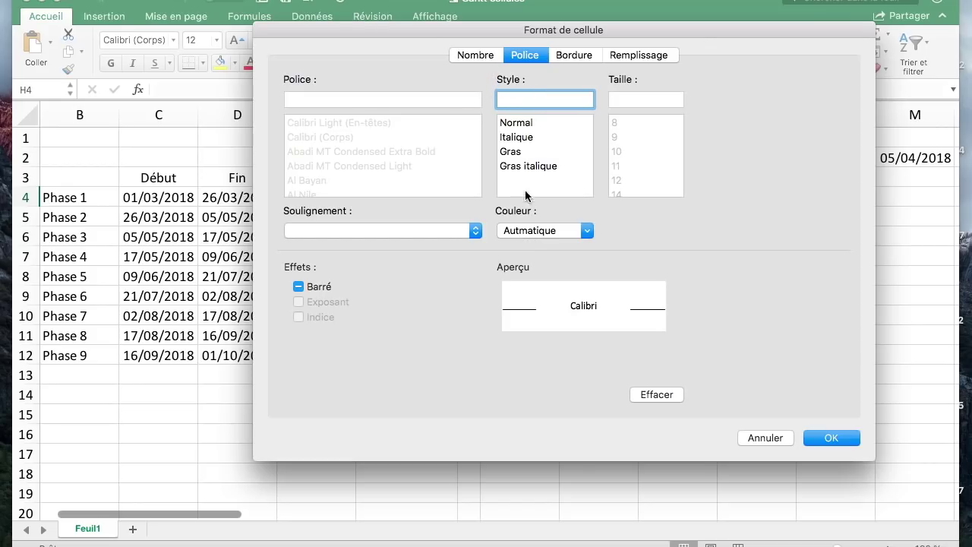
pyautogui.click(495, 55)
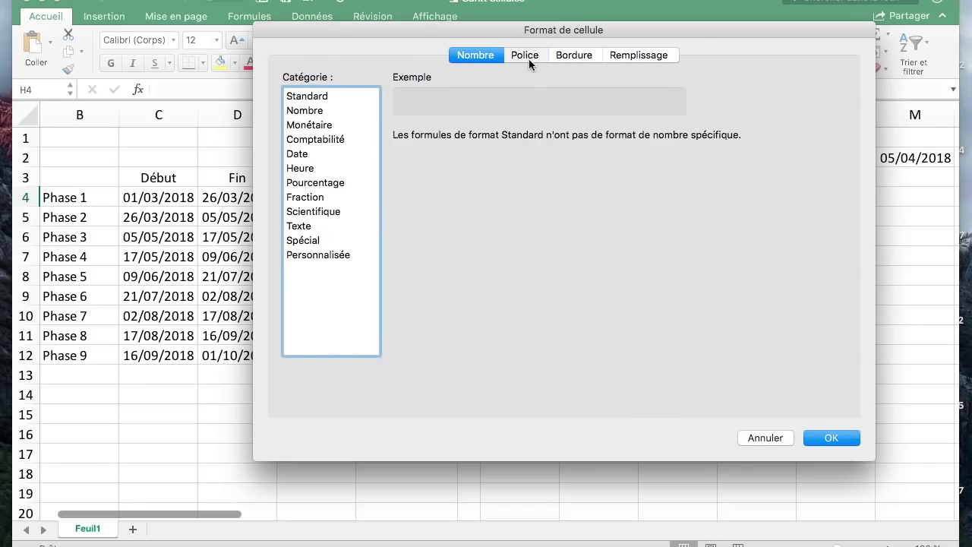
pyautogui.click(528, 59)
pyautogui.click(536, 232)
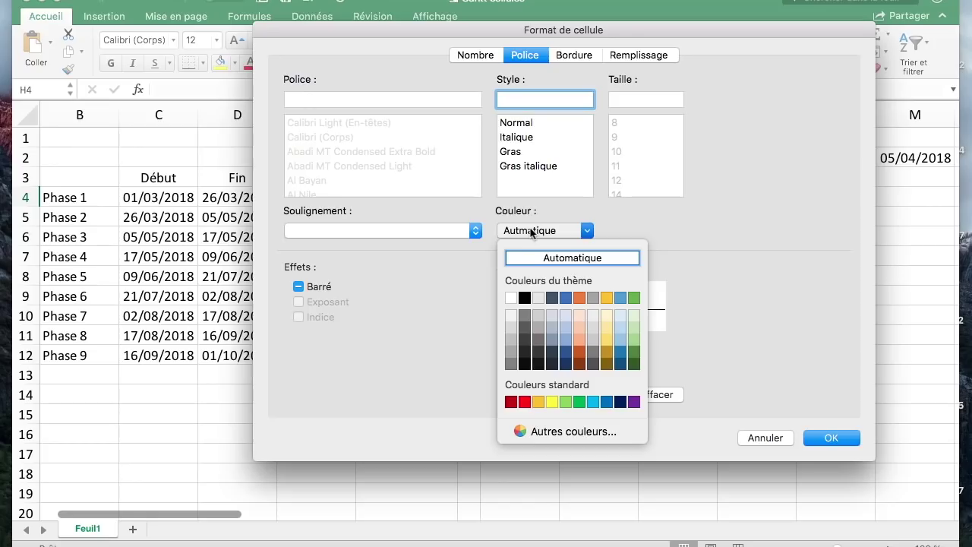
pyautogui.click(530, 231)
pyautogui.click(486, 56)
pyautogui.click(534, 57)
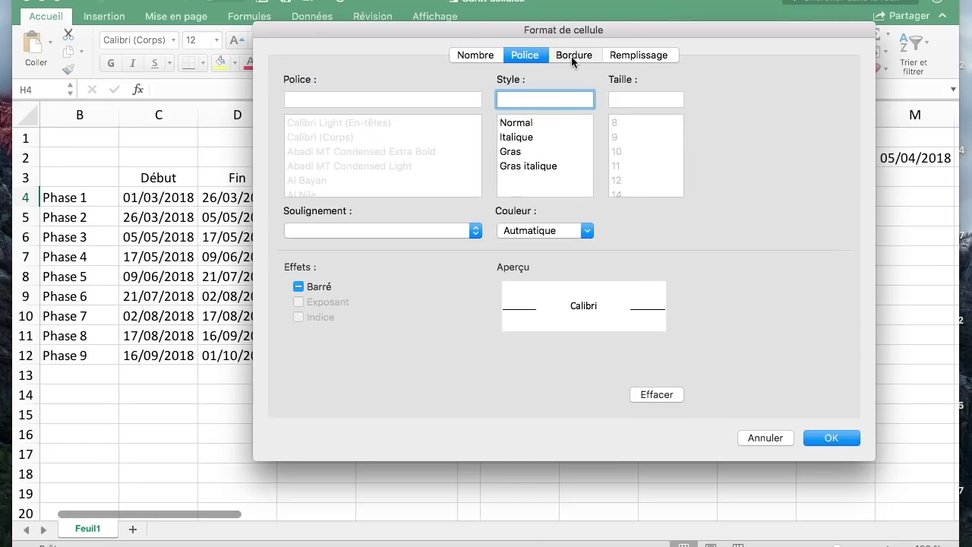
pyautogui.click(571, 56)
# Step: Give the rule's custom format a light blue background fill
pyautogui.click(654, 54)
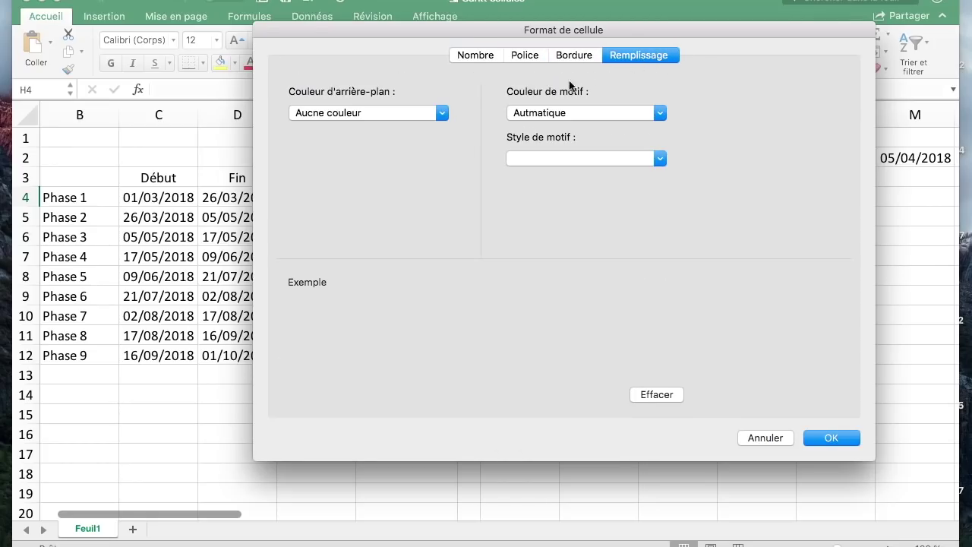
pyautogui.click(430, 113)
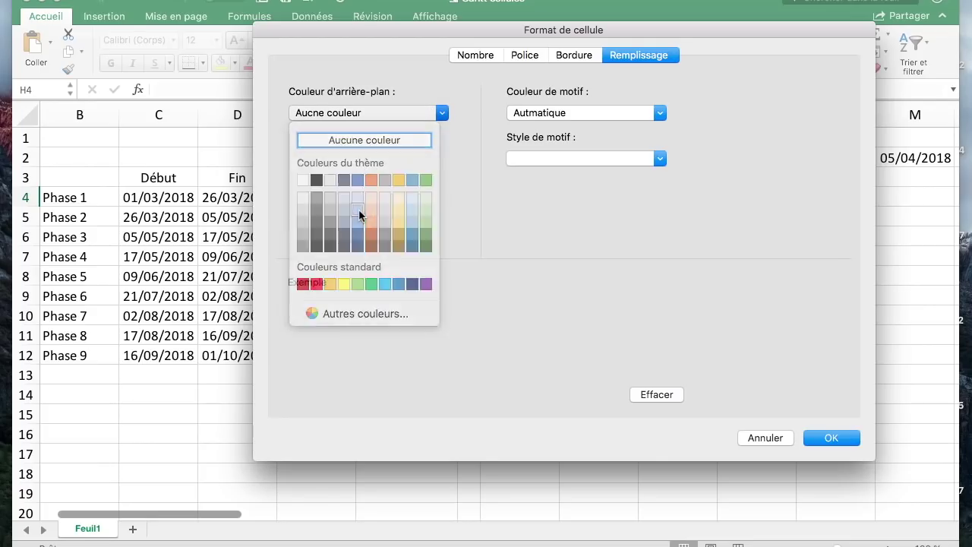
pyautogui.click(359, 208)
pyautogui.click(832, 438)
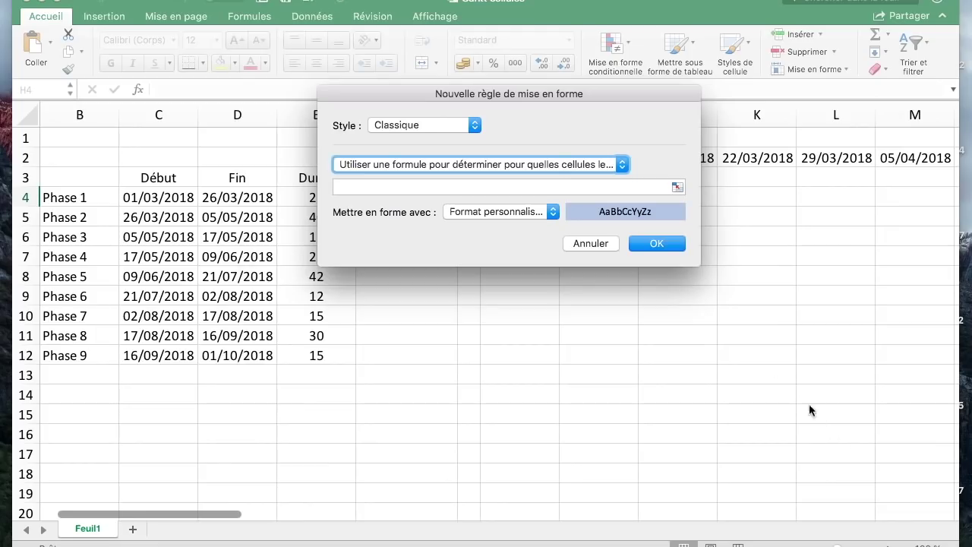
# Step: Enter the rule formula's first condition as =et($C4<=H$2; with the column of C4 and the row of H2 locked
pyautogui.click(552, 187)
pyautogui.moveTo(505, 90); pyautogui.dragTo(626, 291)
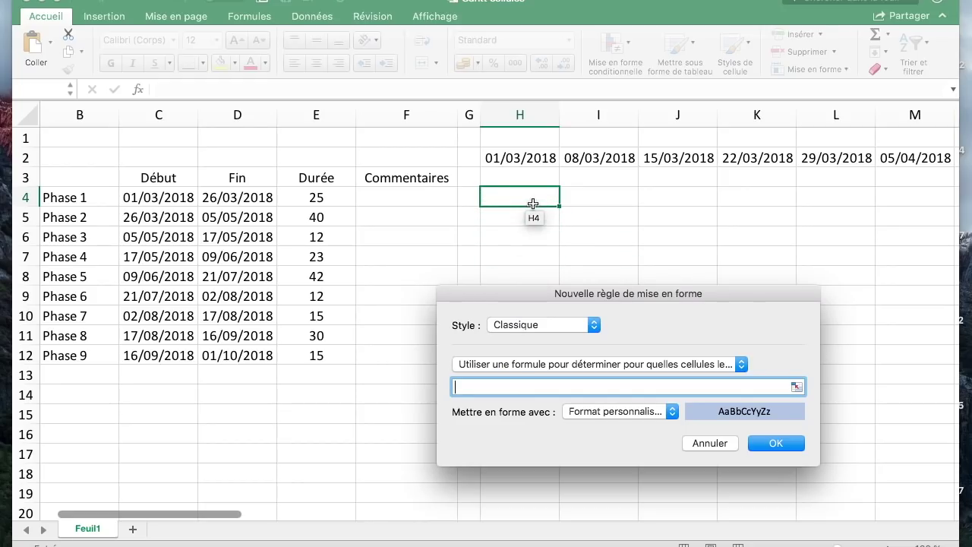
pyautogui.write('=et(')
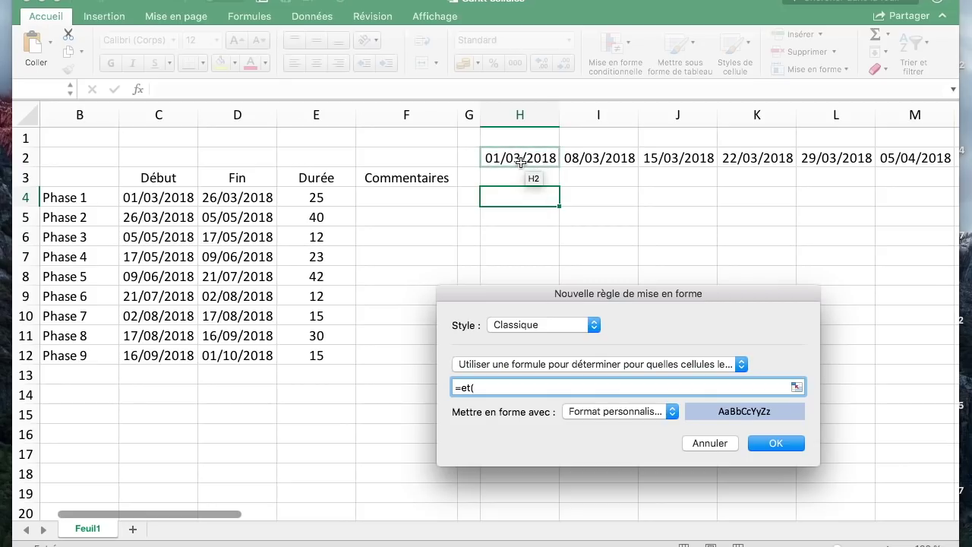
pyautogui.click(164, 198)
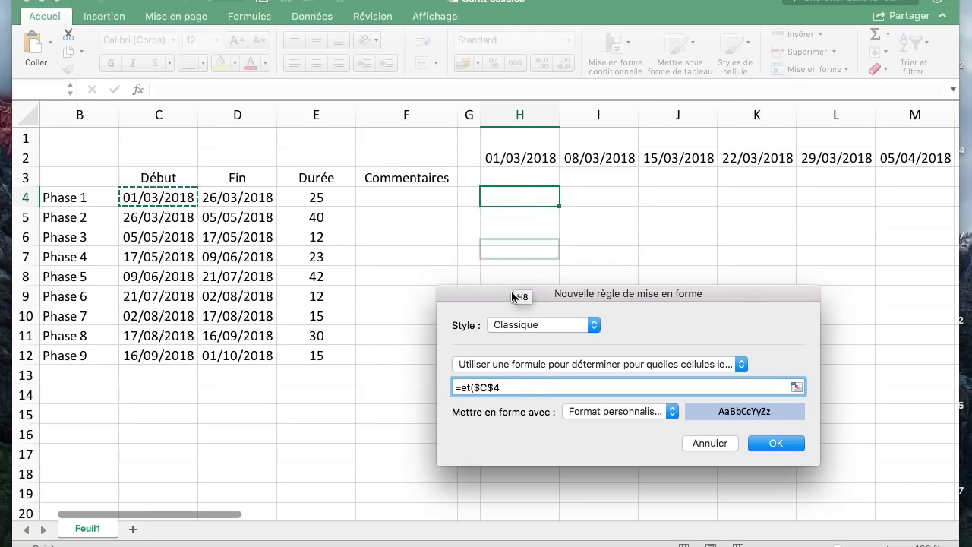
pyautogui.click(495, 387)
pyautogui.press('BackSpace')
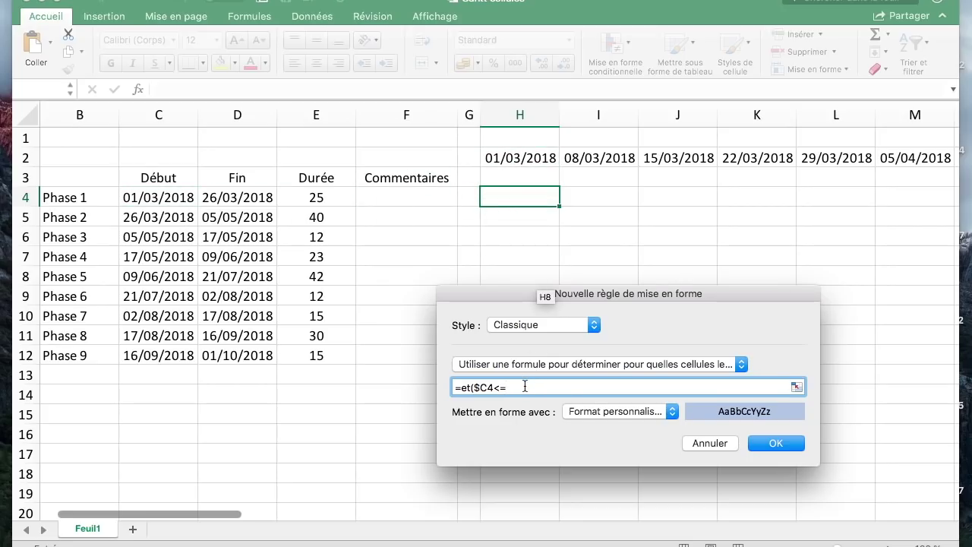
pyautogui.click(519, 159)
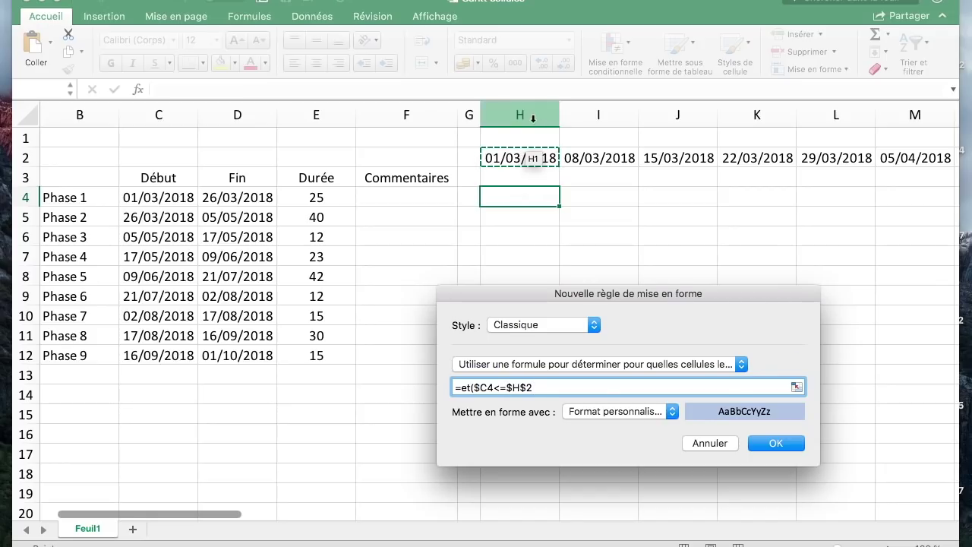
pyautogui.click(514, 388)
pyautogui.press('BackSpace')
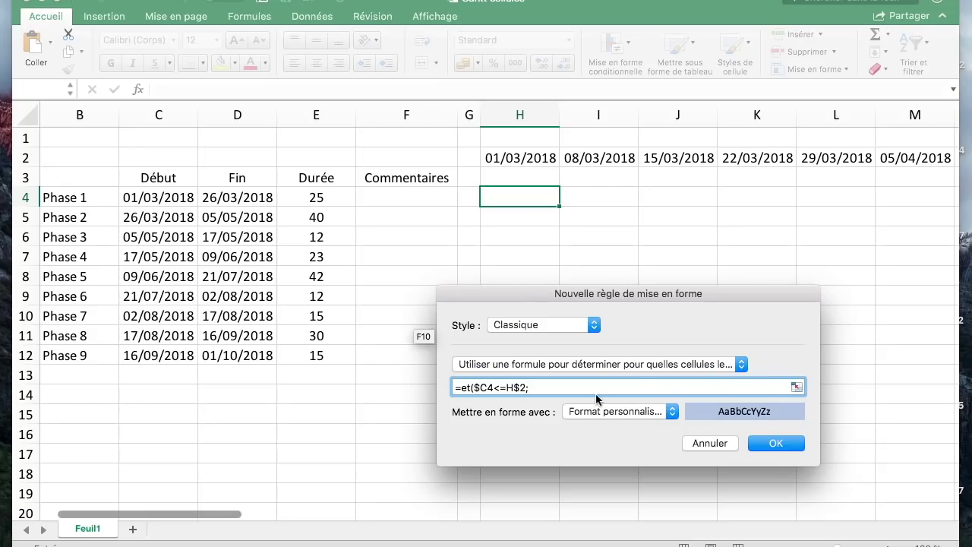
# Step: Complete the rule formula with the second condition as =et($C4<=H$2;$D4>=H$2) and apply the rule to H4
pyautogui.click(260, 198)
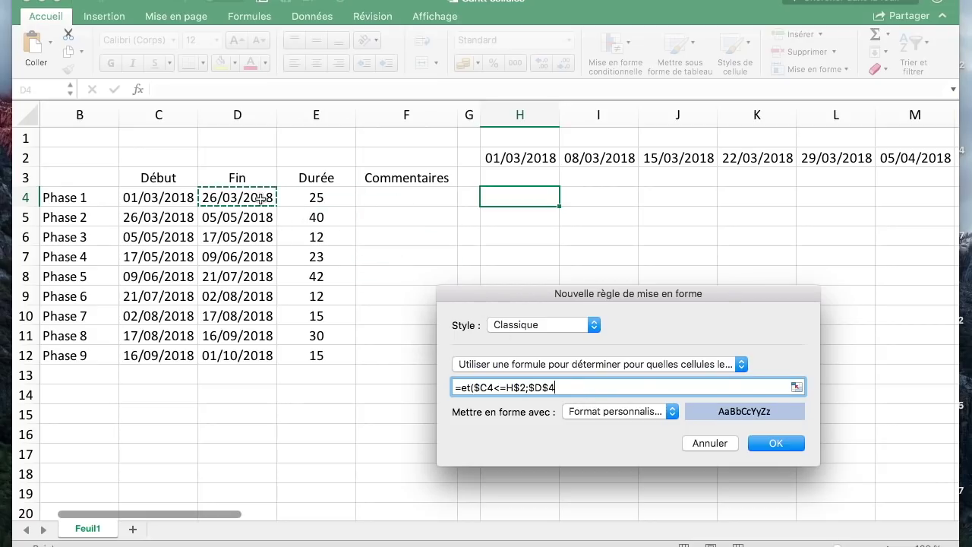
pyautogui.write('>')
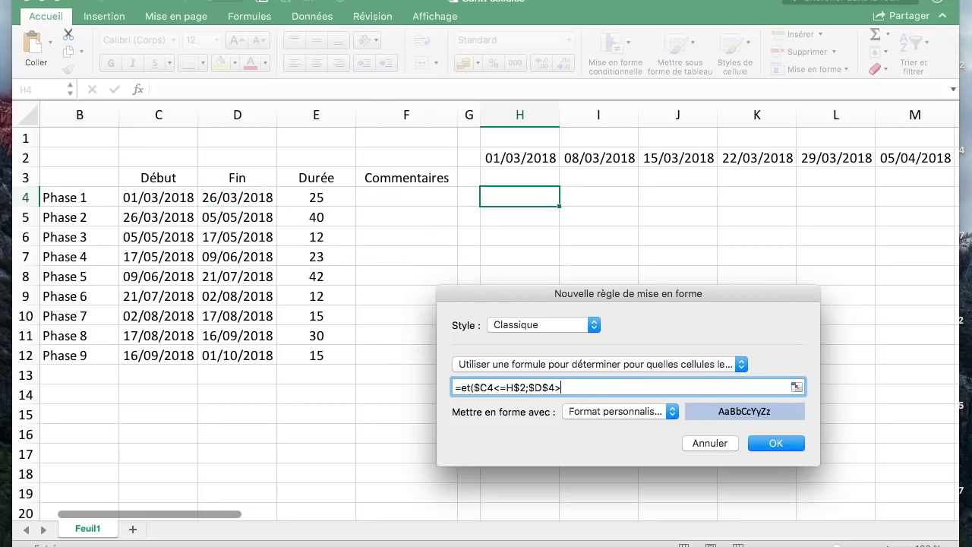
pyautogui.write('=')
pyautogui.click(503, 159)
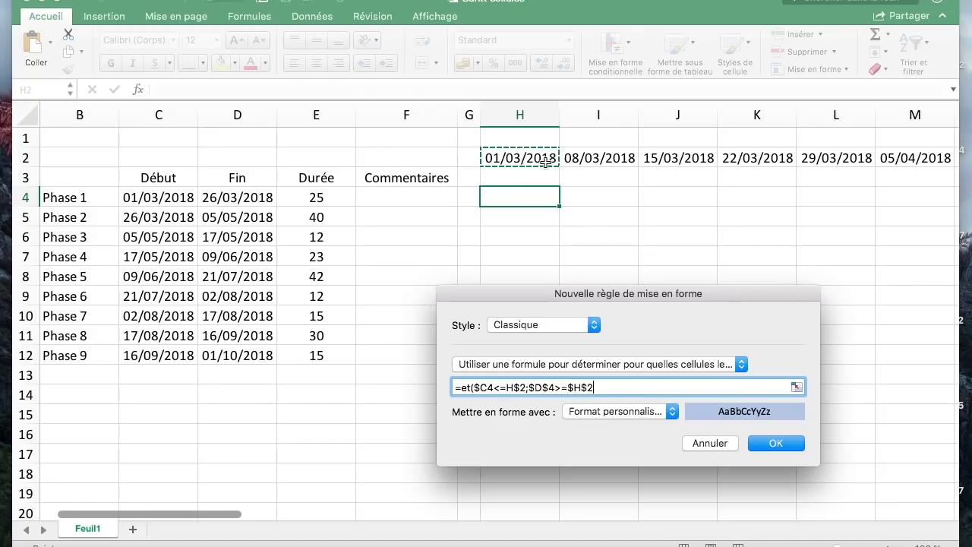
pyautogui.click(550, 387)
pyautogui.press('BackSpace')
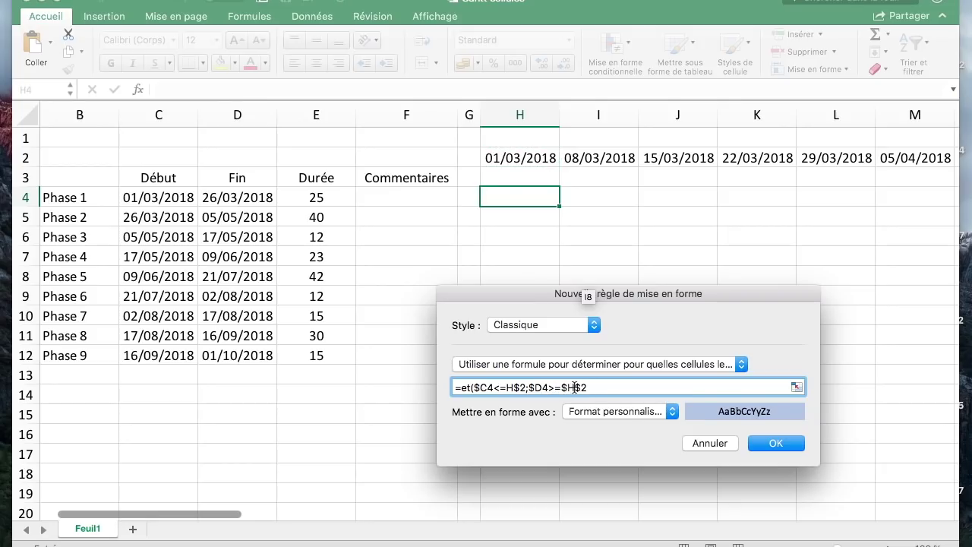
pyautogui.press('BackSpace')
pyautogui.click(584, 387)
pyautogui.write(')')
pyautogui.press('Return')
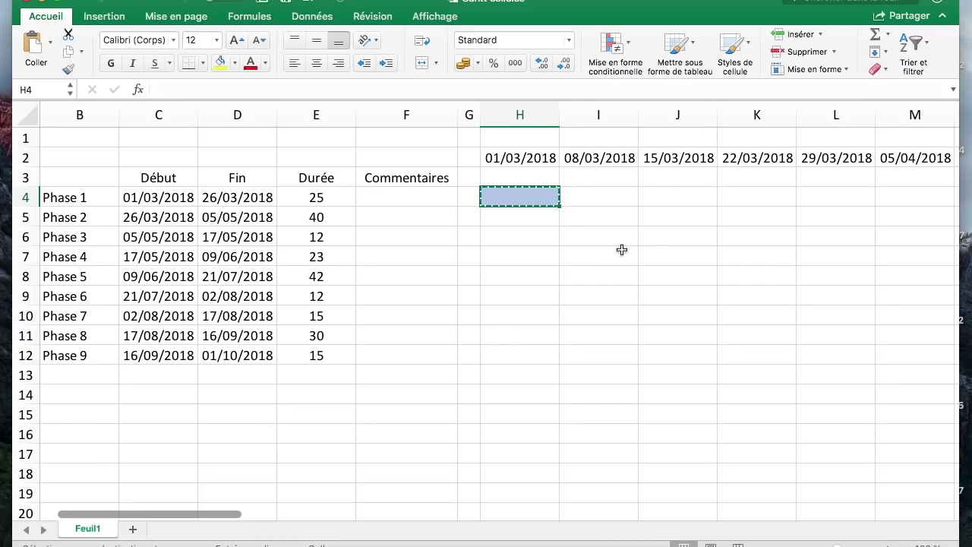
# Step: Copy H4 and its conditional format across the whole timeline grid for Phases 1 to 9, rows 4 to 12
pyautogui.click(562, 235)
pyautogui.moveTo(523, 195); pyautogui.dragTo(932, 350)
pyautogui.press('super+v')
pyautogui.hscroll(-10, 863, 352)
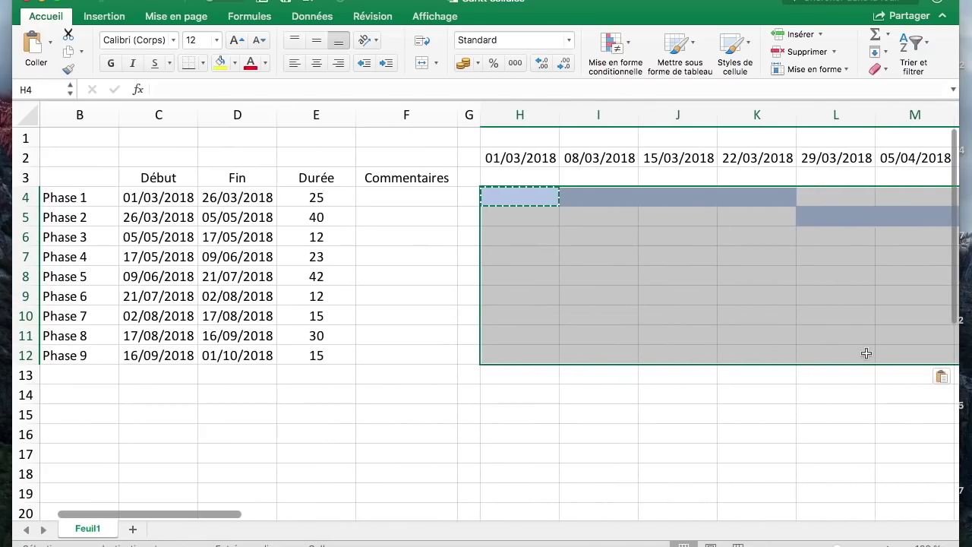
# Step: Examine the coloured phase bars along the timeline, including where Phases 3 and 4 meet in column S
pyautogui.click(765, 302)
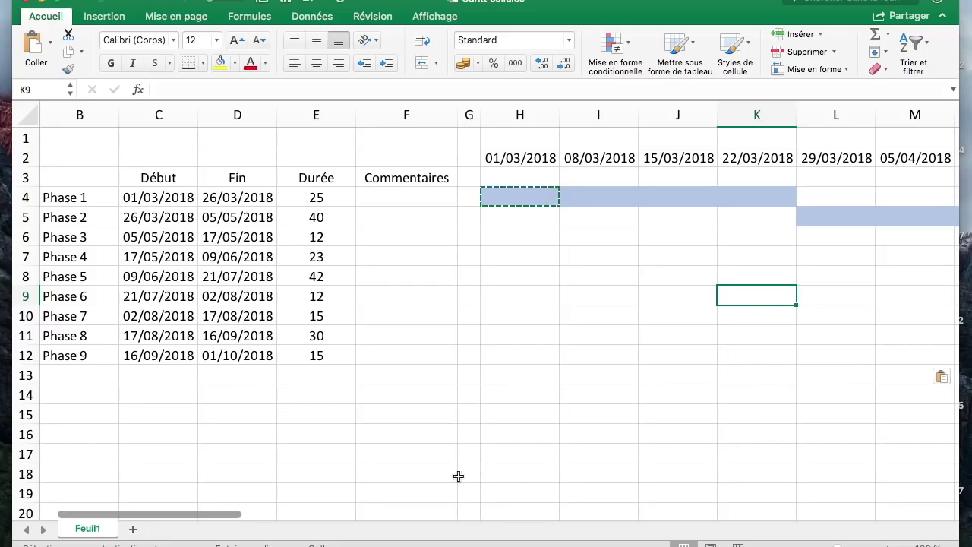
pyautogui.moveTo(238, 514); pyautogui.dragTo(425, 505)
pyautogui.moveTo(471, 228); pyautogui.dragTo(471, 251)
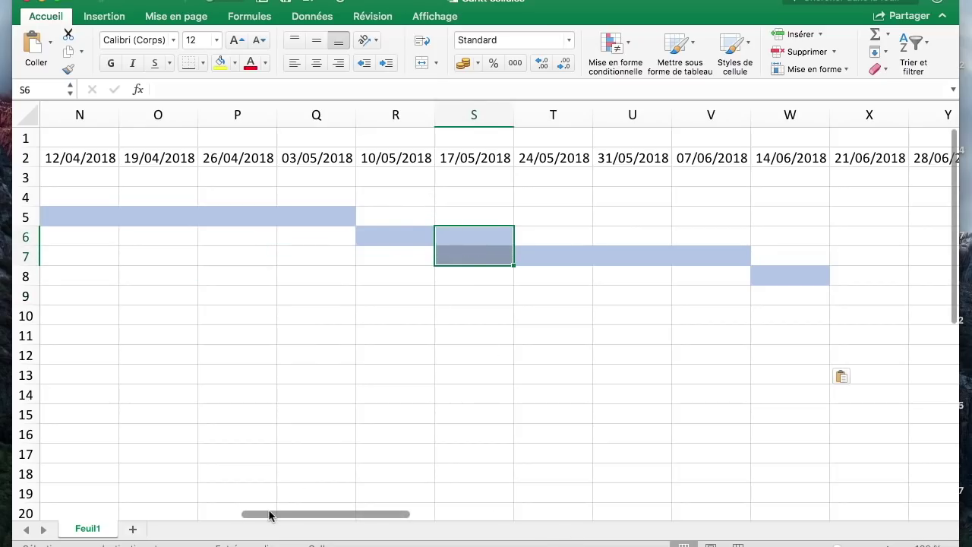
pyautogui.moveTo(269, 516); pyautogui.dragTo(110, 479)
pyautogui.hscroll(-1, 303, 507)
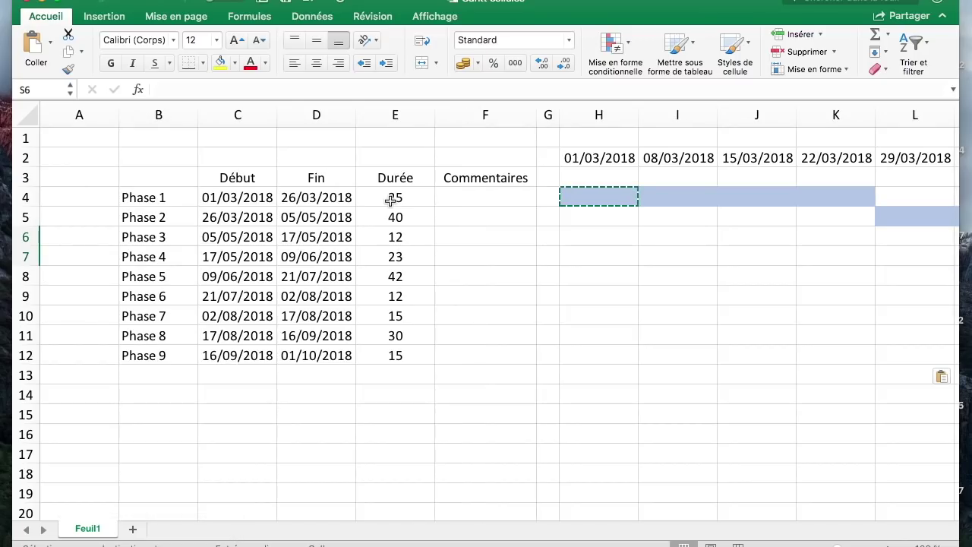
# Step: Freeze the panes at cell G4 so the phase table and the header rows stay in place
pyautogui.click(362, 117)
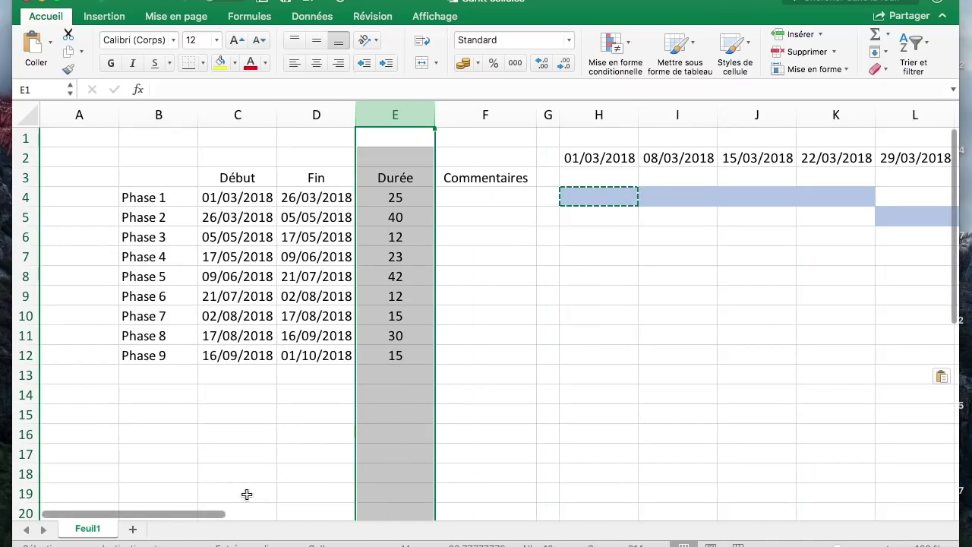
pyautogui.moveTo(217, 514)
pyautogui.mouseDown()
pyautogui.moveTo(342, 511)
pyautogui.moveTo(214, 514)
pyautogui.mouseUp()
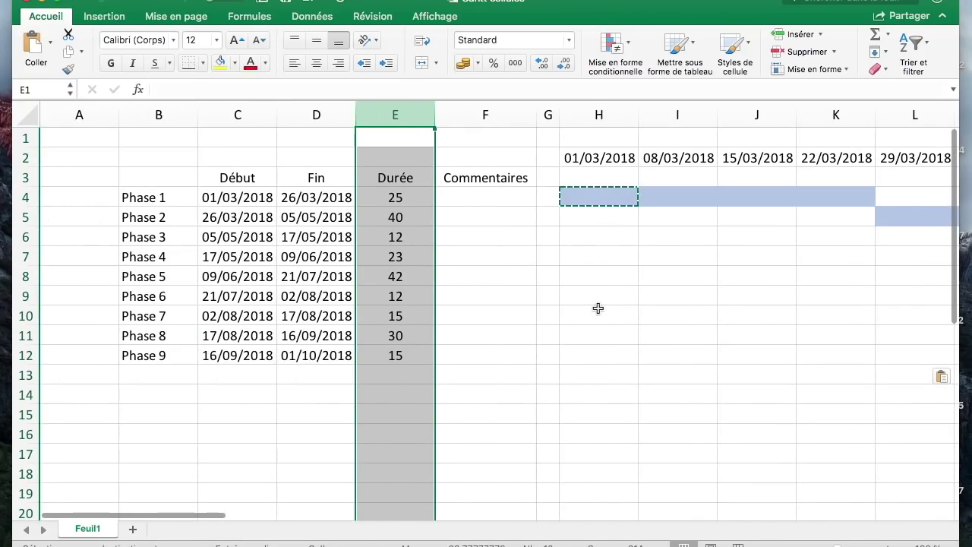
pyautogui.click(671, 296)
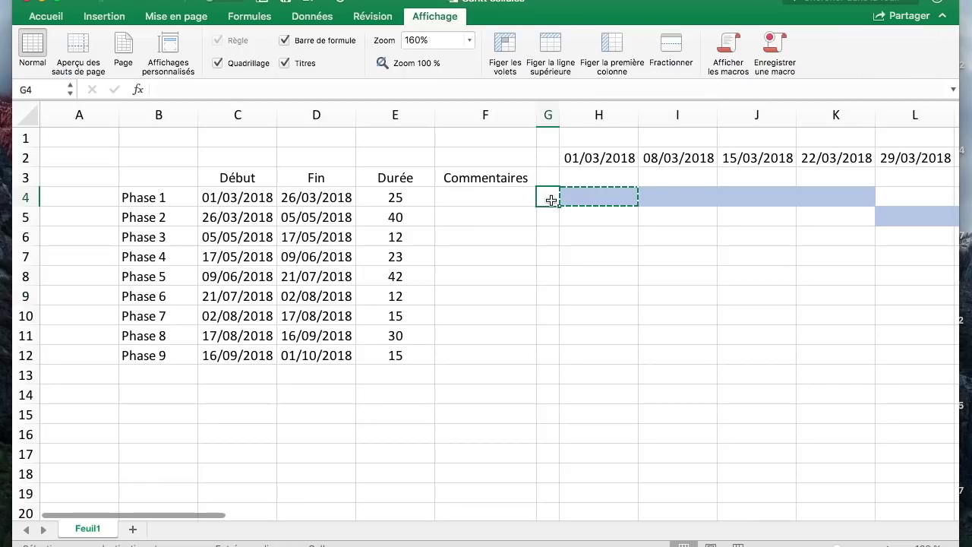
pyautogui.click(548, 197)
pyautogui.click(505, 47)
pyautogui.hscroll(2, 675, 200)
pyautogui.click(673, 196)
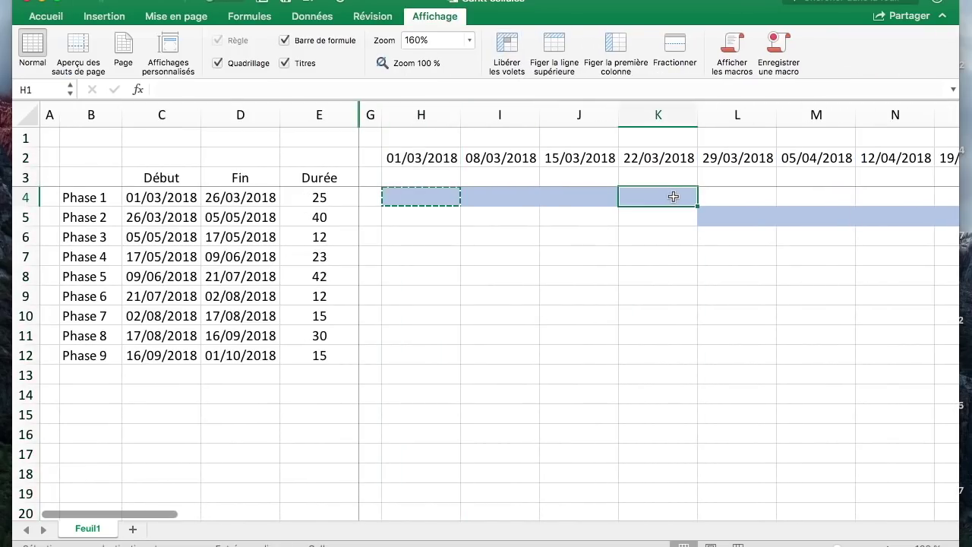
# Step: Set the width of the timeline columns H to AY to 2,5
pyautogui.click(423, 114)
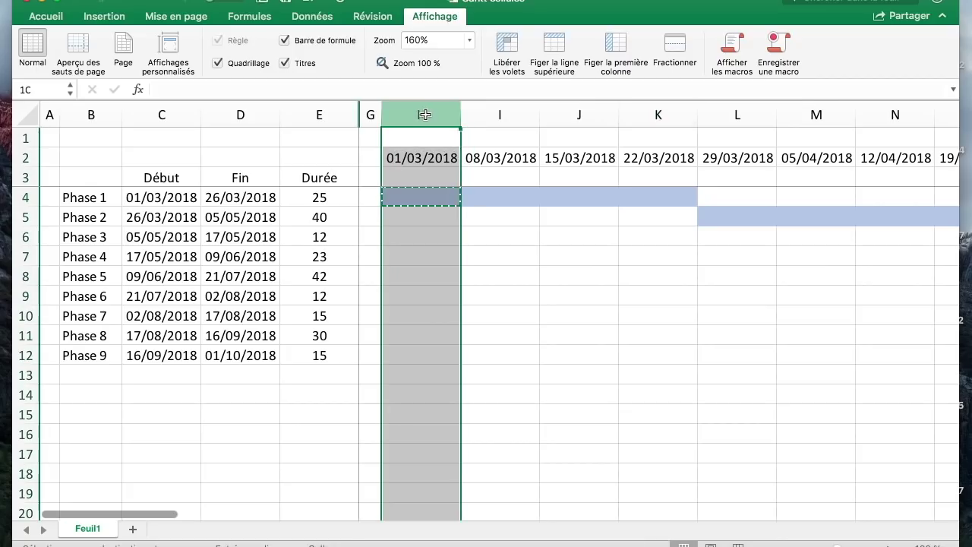
pyautogui.hscroll(15, 630, 144)
pyautogui.click(634, 157)
pyautogui.moveTo(635, 114); pyautogui.dragTo(420, 76)
pyautogui.rightClick(426, 114)
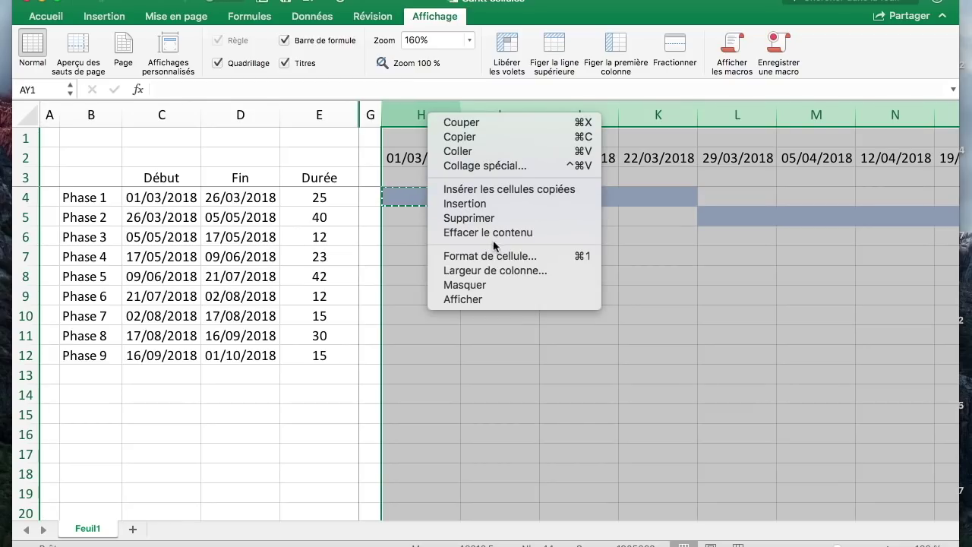
pyautogui.click(514, 272)
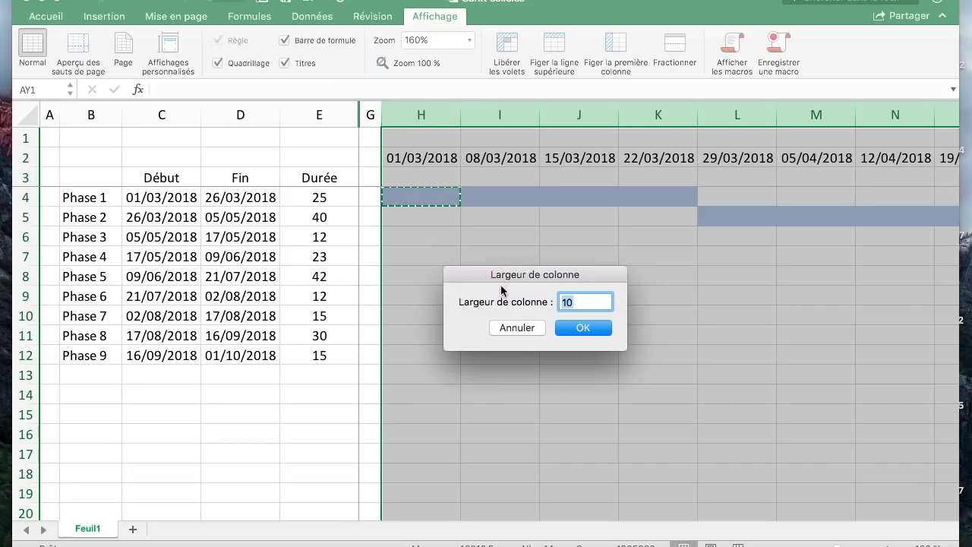
pyautogui.write('2,5')
pyautogui.press('Return')
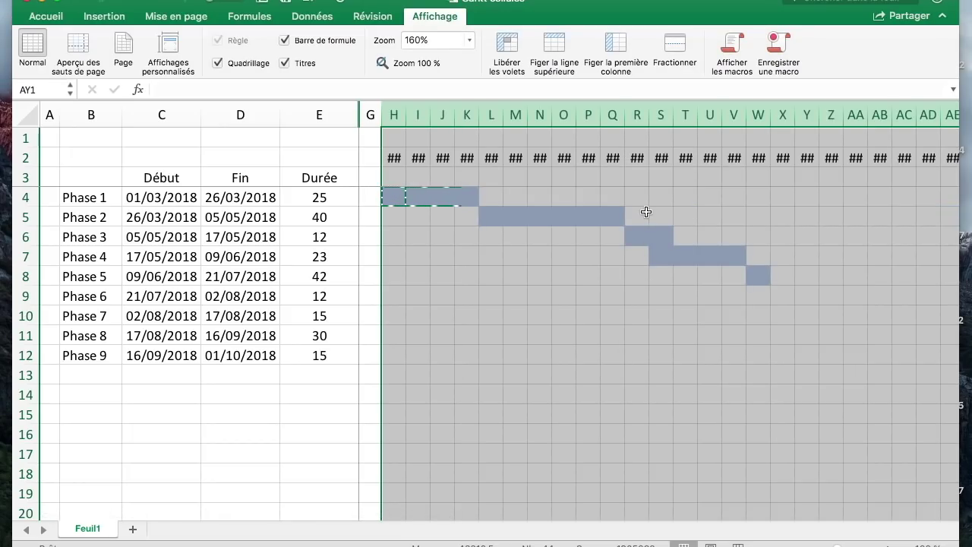
pyautogui.click(535, 232)
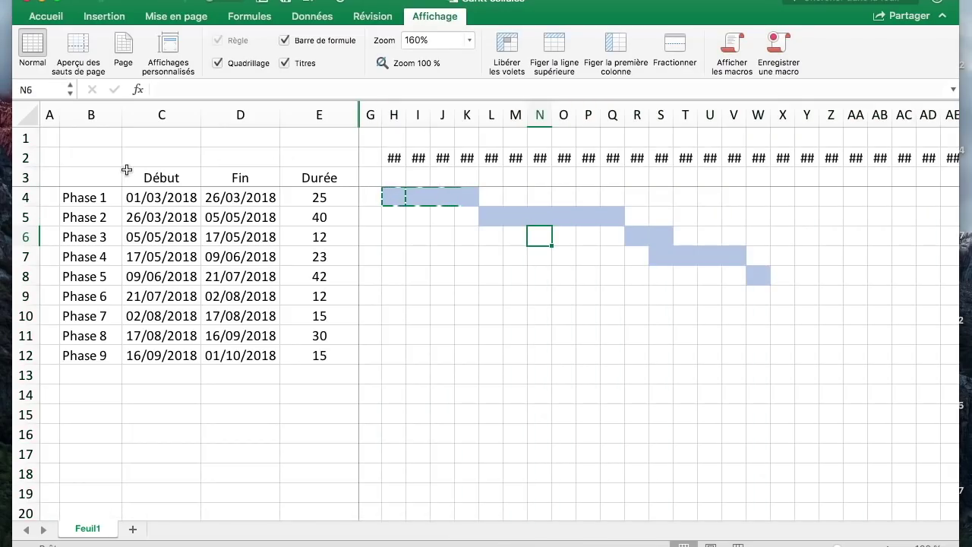
# Step: Make row 2 tall enough for vertical dates and rotate the text in H2 to 90 degrees
pyautogui.moveTo(30, 168); pyautogui.dragTo(29, 212)
pyautogui.click(397, 178)
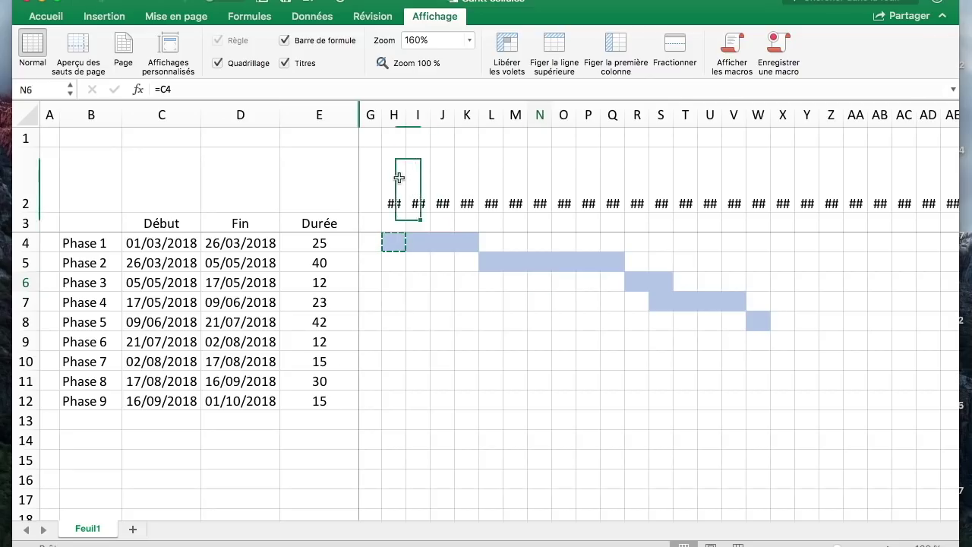
pyautogui.rightClick(399, 183)
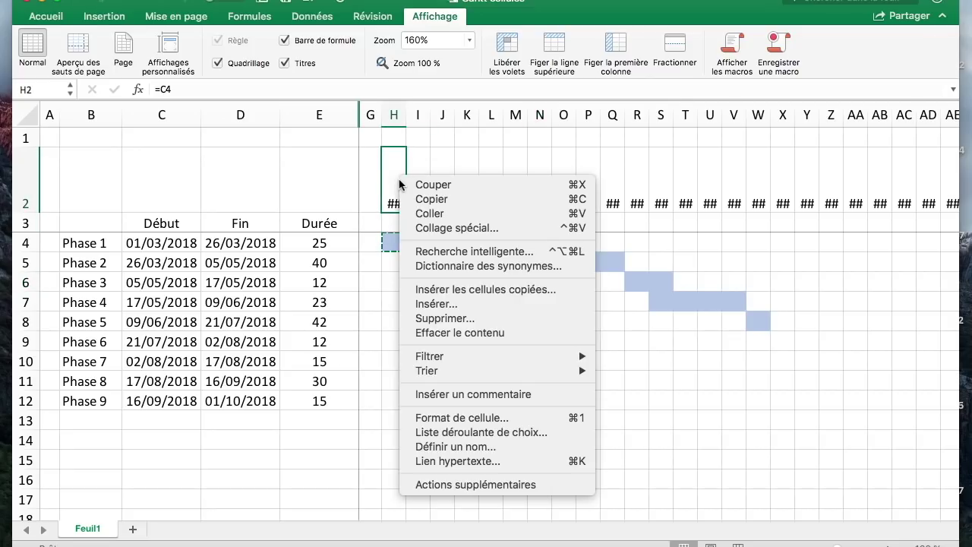
pyautogui.click(498, 424)
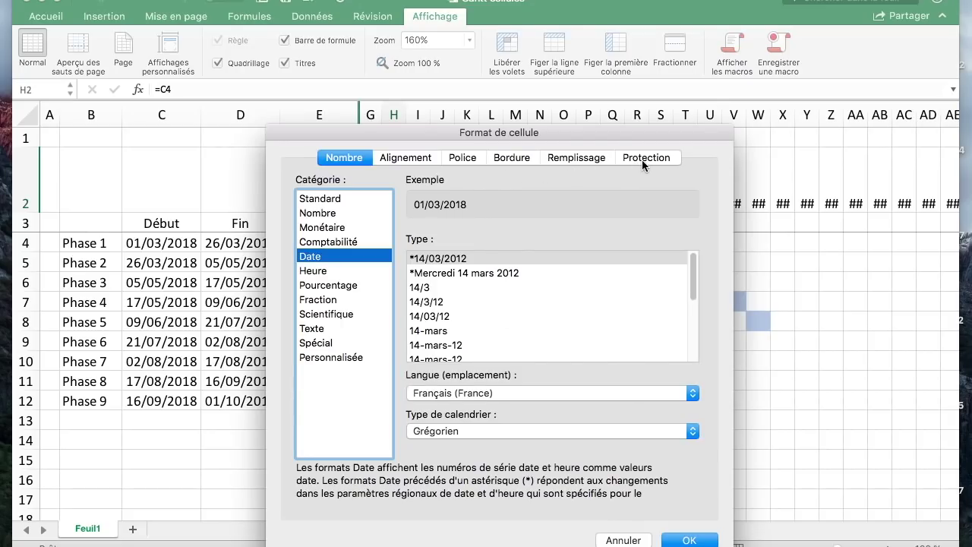
pyautogui.click(410, 157)
pyautogui.click(459, 158)
pyautogui.click(420, 158)
pyautogui.moveTo(665, 252); pyautogui.dragTo(613, 199)
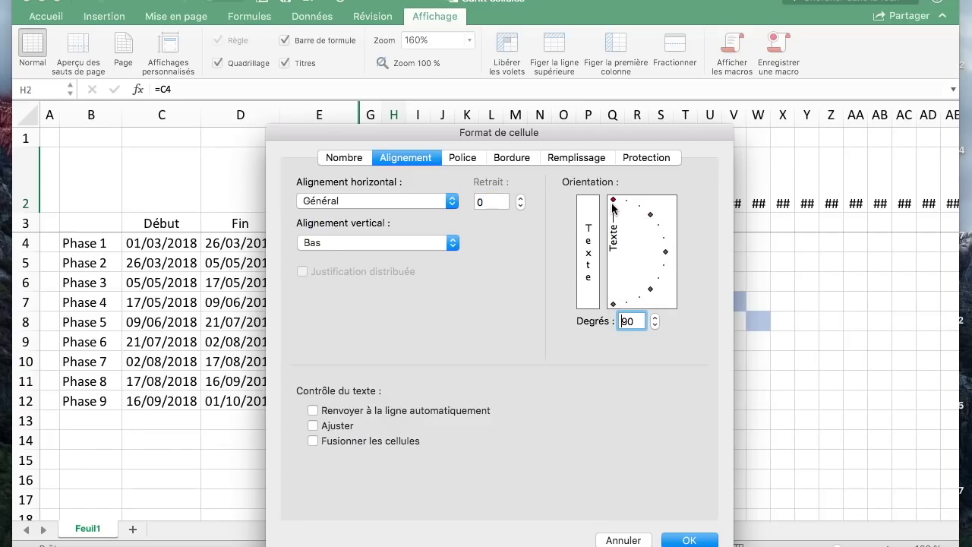
pyautogui.press('Return')
pyautogui.moveTo(30, 242); pyautogui.dragTo(30, 243)
# Step: Copy only the formatting of H2 onto the remaining timeline dates, I2 to AY2
pyautogui.moveTo(319, 516); pyautogui.dragTo(184, 520)
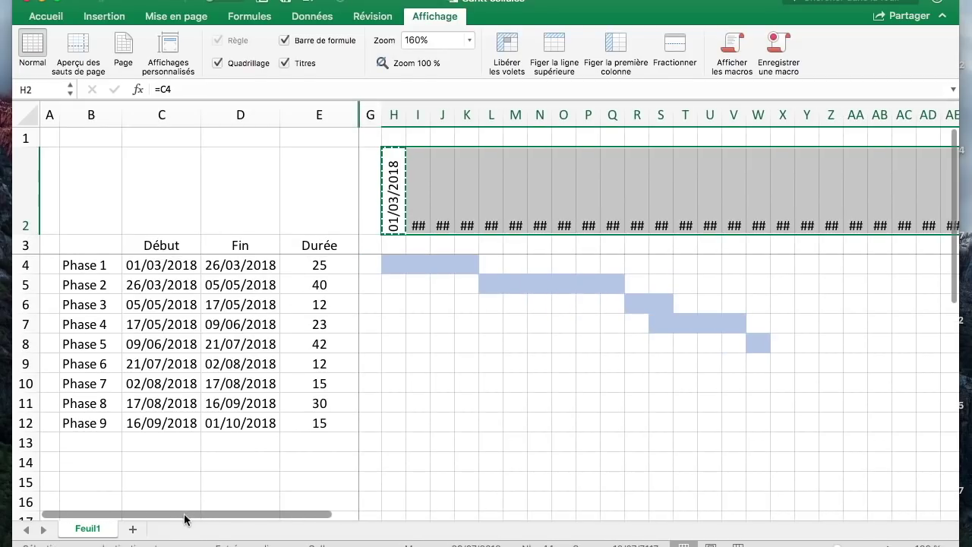
pyautogui.click(402, 194)
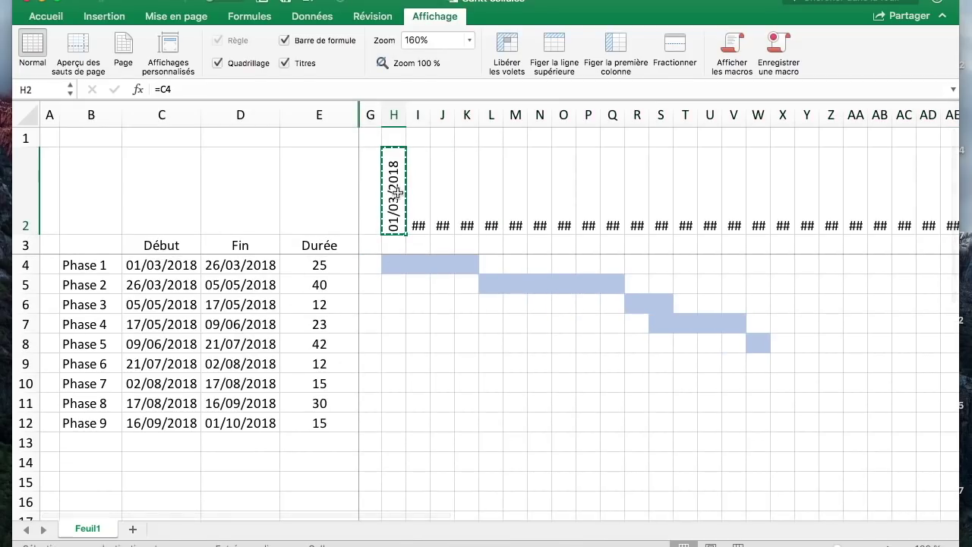
pyautogui.click(416, 197)
pyautogui.press('super+shift+Right')
pyautogui.rightClick(416, 198)
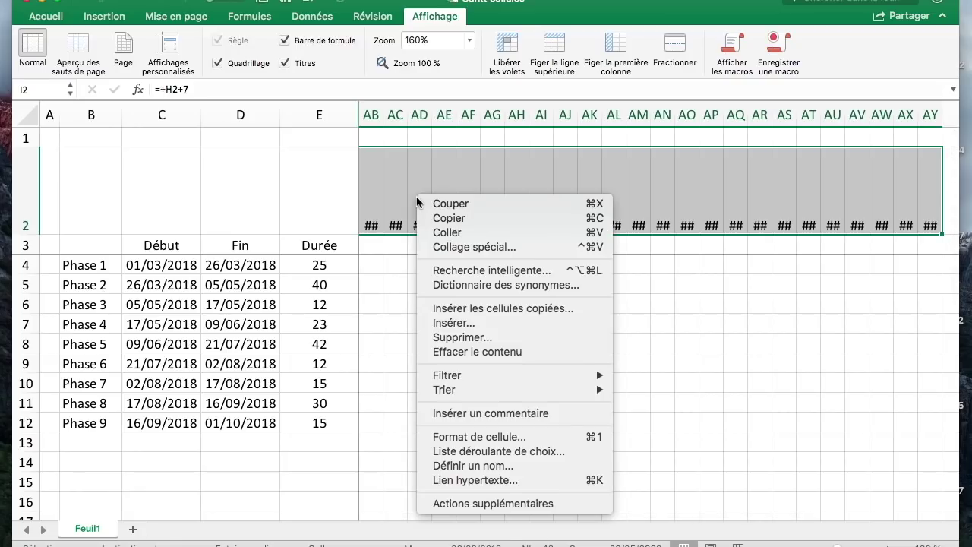
pyautogui.click(471, 244)
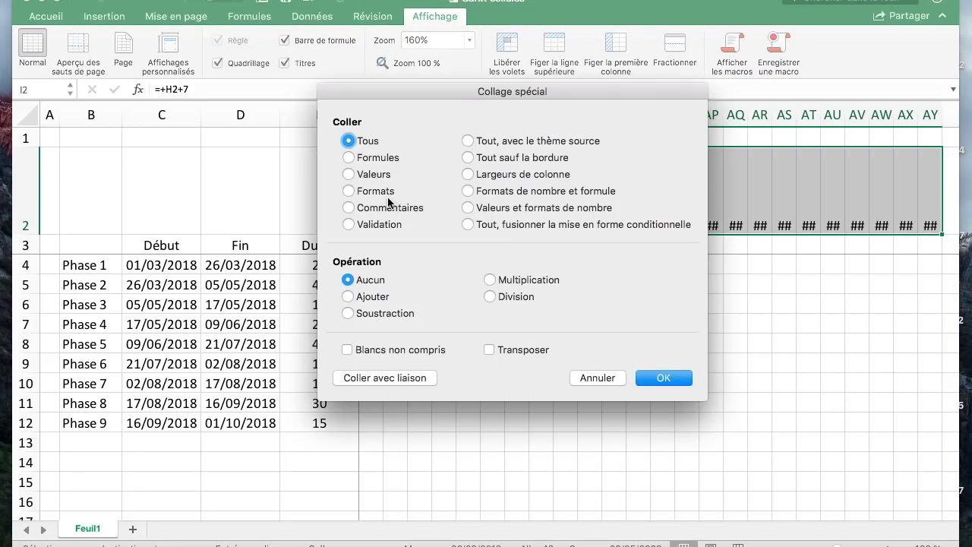
pyautogui.click(379, 191)
pyautogui.click(651, 377)
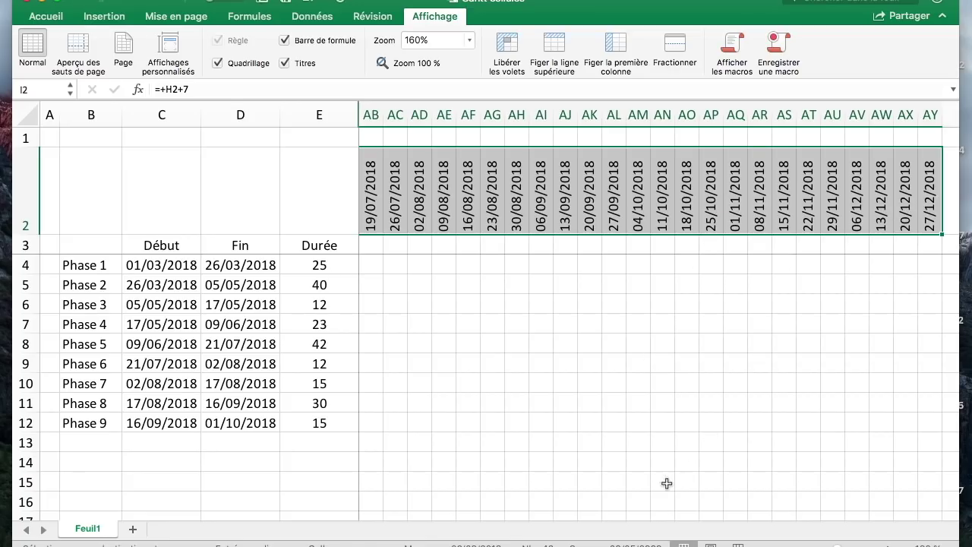
pyautogui.click(655, 516)
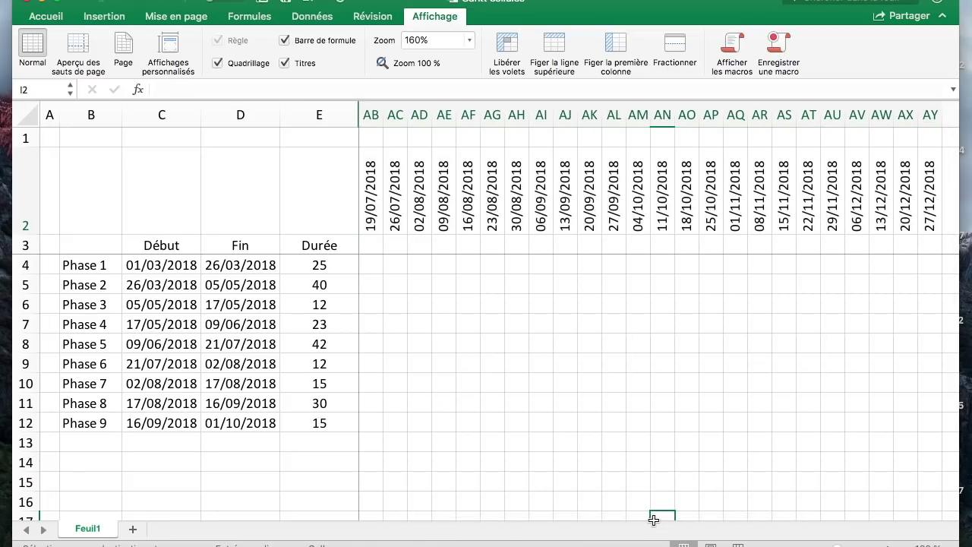
pyautogui.moveTo(637, 514); pyautogui.dragTo(380, 516)
pyautogui.moveTo(335, 514); pyautogui.dragTo(256, 514)
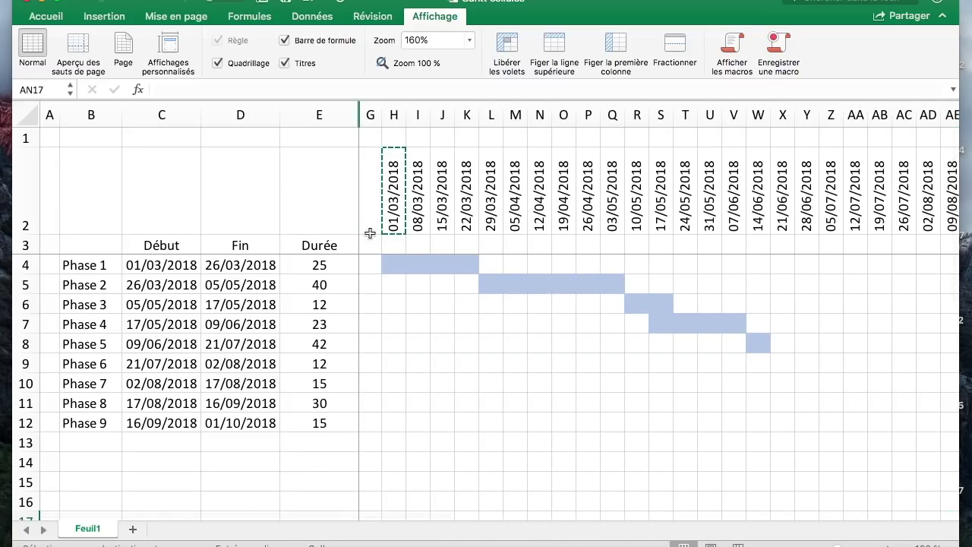
# Step: Copy H4 with its conditional format over the whole timeline grid, H4 to AY12
pyautogui.click(401, 264)
pyautogui.press('super+c')
pyautogui.moveTo(412, 306); pyautogui.dragTo(740, 420)
pyautogui.click(399, 267)
pyautogui.press('super+v')
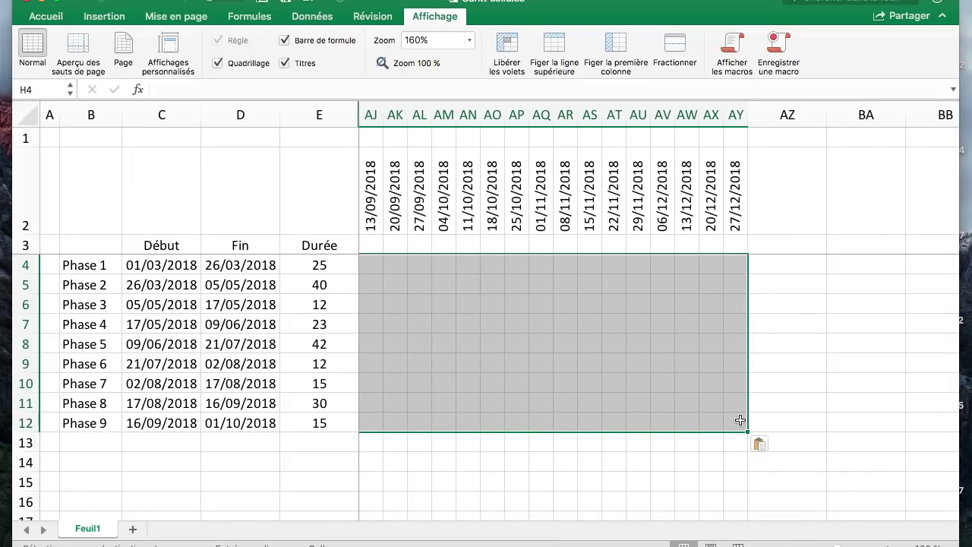
pyautogui.moveTo(623, 514); pyautogui.dragTo(133, 501)
# Step: Remove the one-day overlap between phases by changing the Phase 2 start formula in C5 to =+D4+1
pyautogui.click(635, 305)
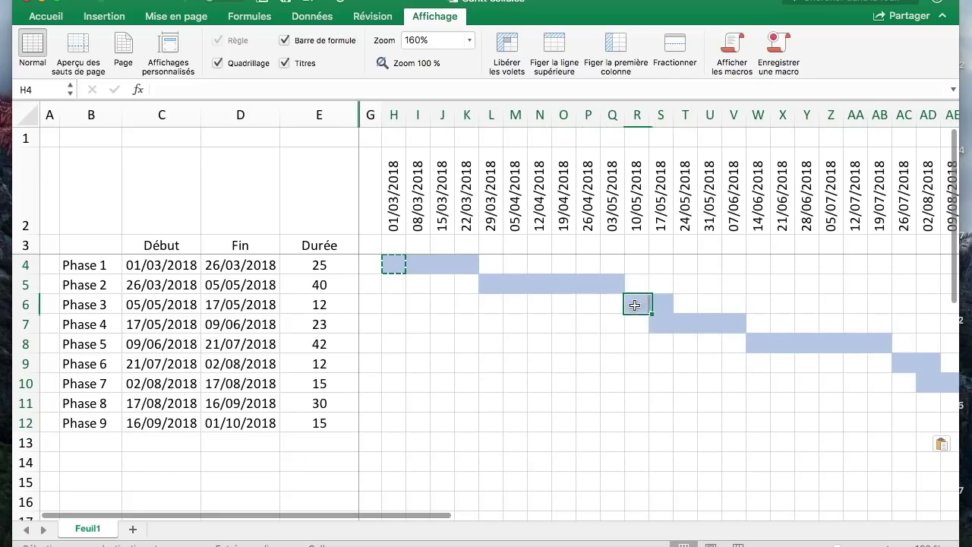
pyautogui.click(662, 222)
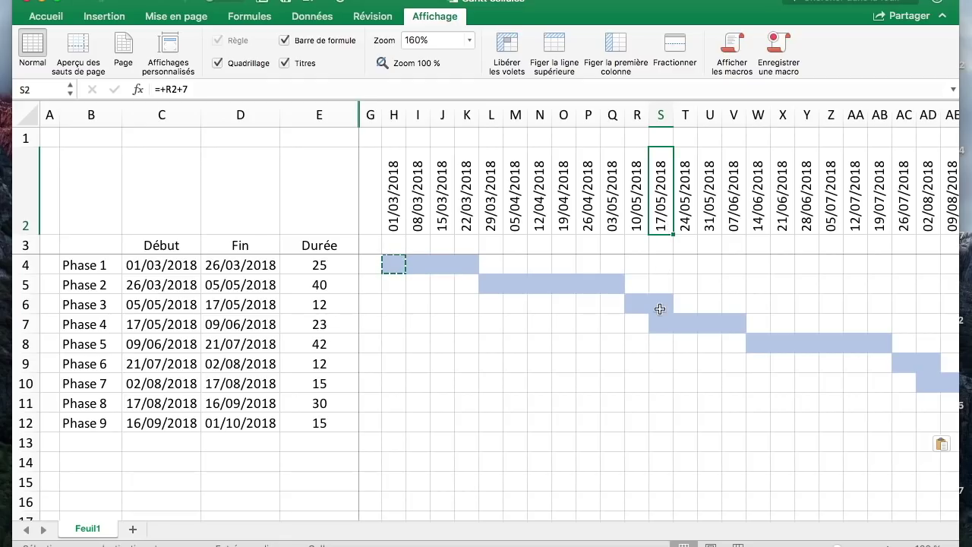
pyautogui.moveTo(642, 304); pyautogui.dragTo(657, 304)
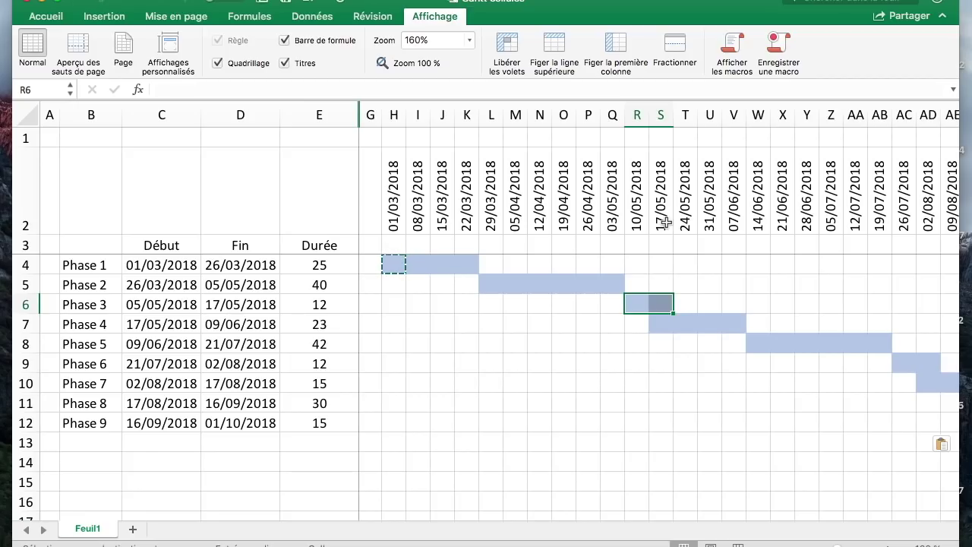
pyautogui.moveTo(666, 323); pyautogui.dragTo(659, 310)
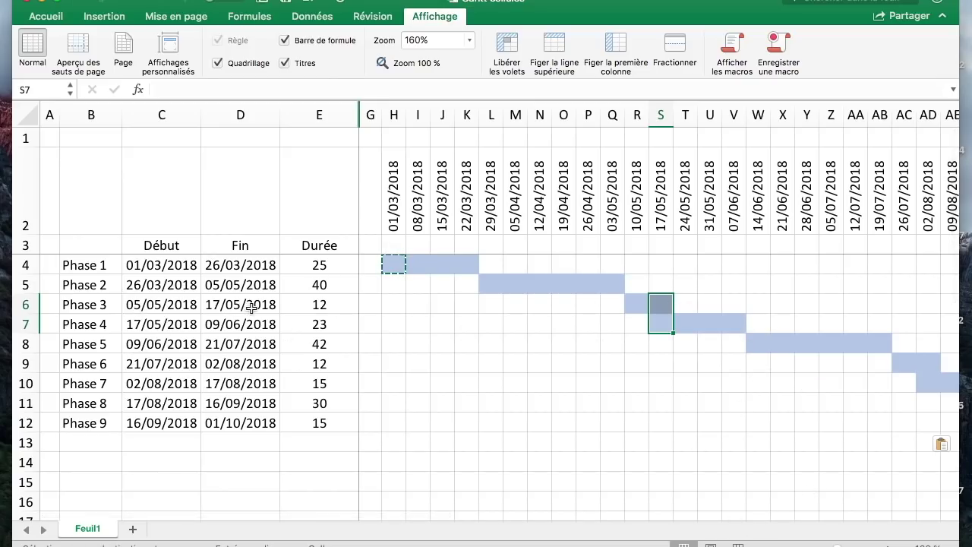
pyautogui.click(241, 266)
pyautogui.click(171, 286)
pyautogui.click(196, 91)
pyautogui.write('+1')
pyautogui.press('Return')
# Step: Copy the start date formula from C5 down to the remaining phases, through C12
pyautogui.click(194, 282)
pyautogui.press('cmd+c')
pyautogui.moveTo(189, 430); pyautogui.dragTo(188, 282)
pyautogui.press('super+v')
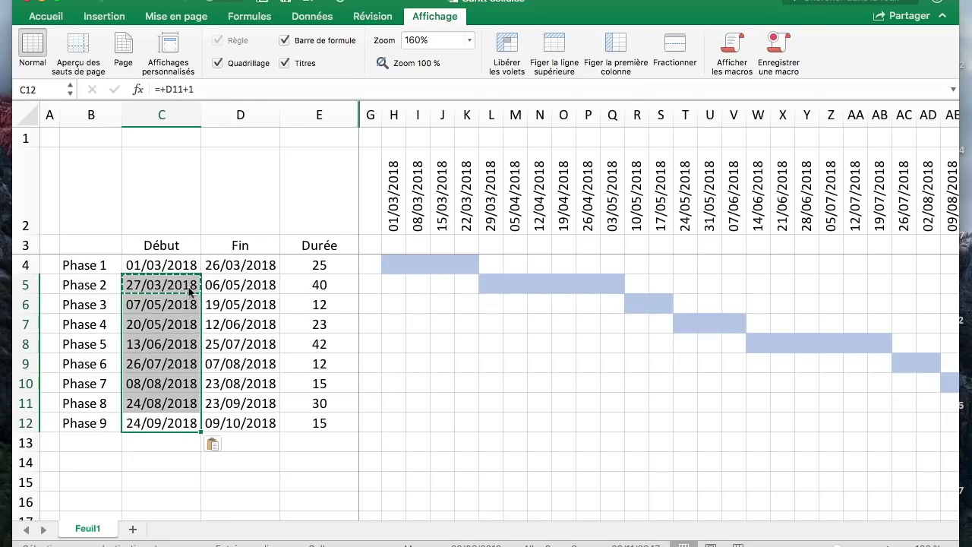
pyautogui.press('Escape')
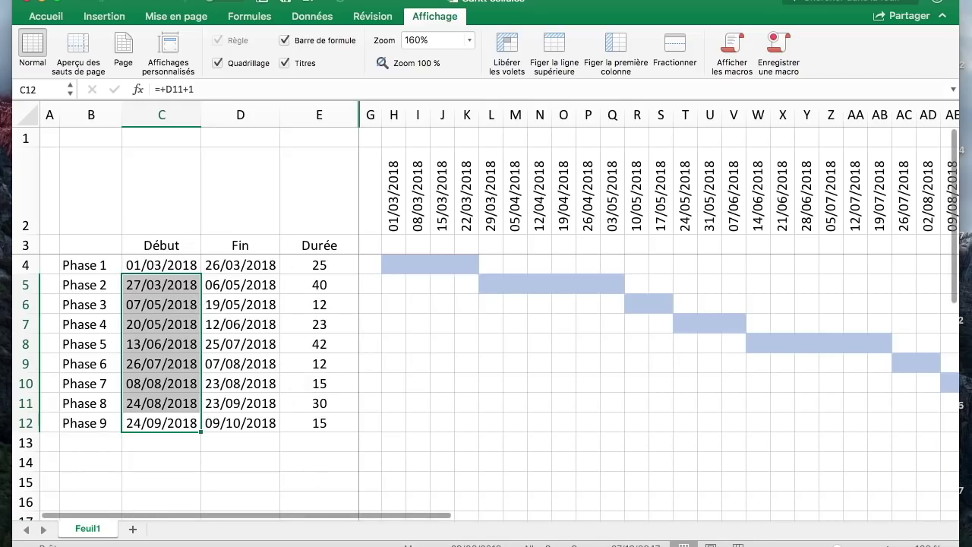
pyautogui.moveTo(448, 514); pyautogui.dragTo(412, 497)
# Step: Set the Phase 2 duration in E5 to 20 and check the shifted bars along the timeline
pyautogui.click(235, 322)
pyautogui.click(321, 304)
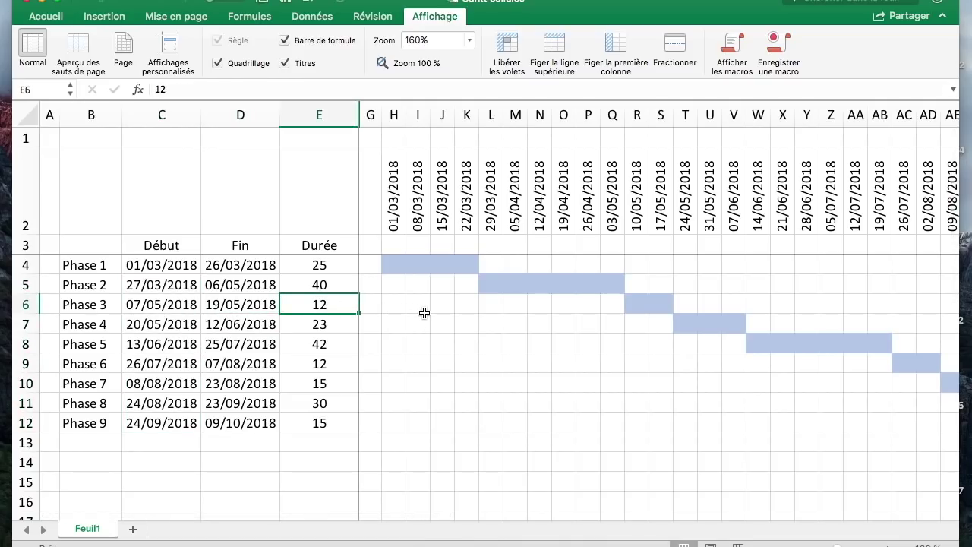
pyautogui.click(334, 289)
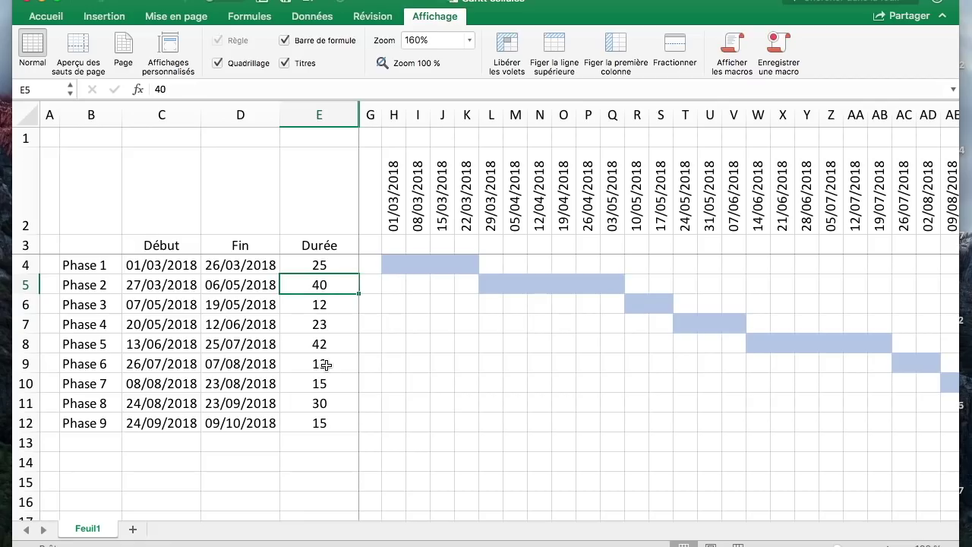
pyautogui.write('20')
pyautogui.press('Return')
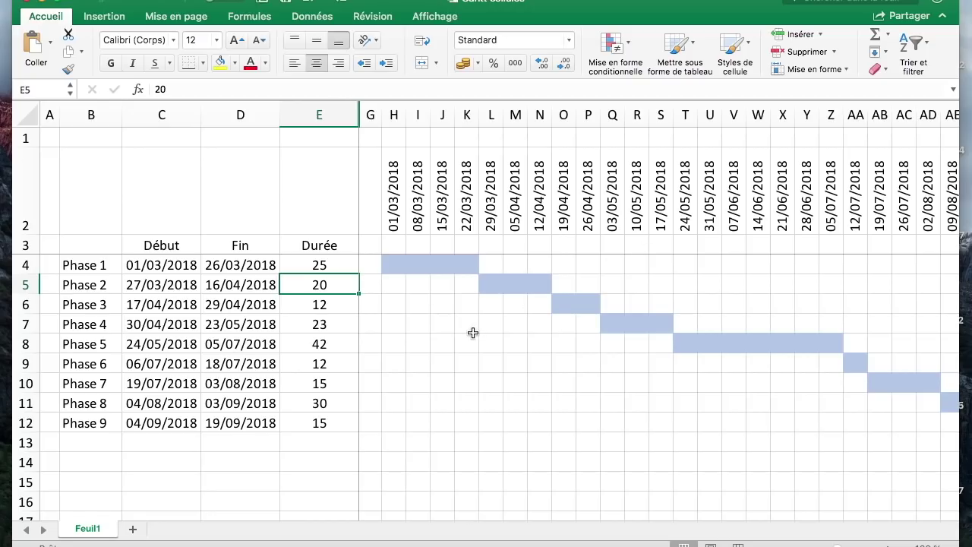
pyautogui.hscroll(1, 629, 297)
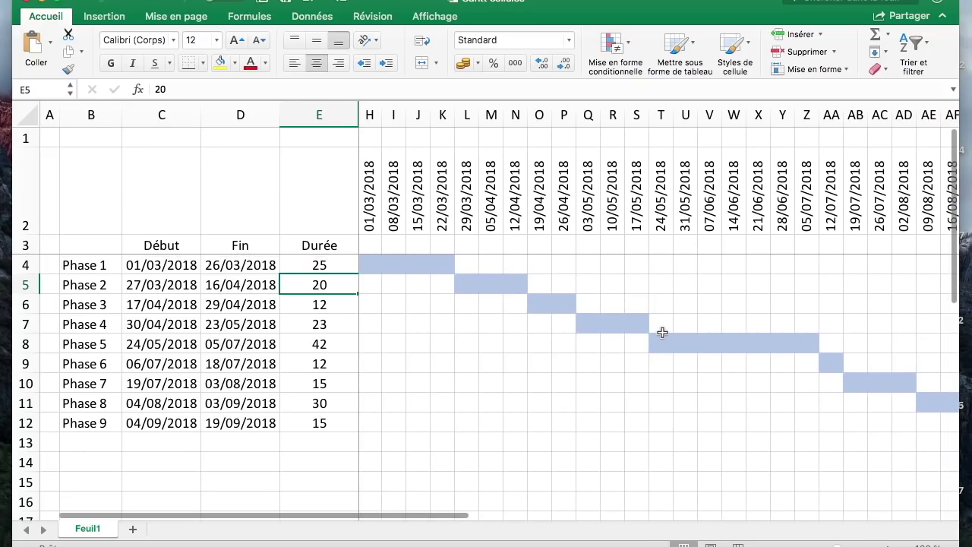
pyautogui.hscroll(-1, 661, 332)
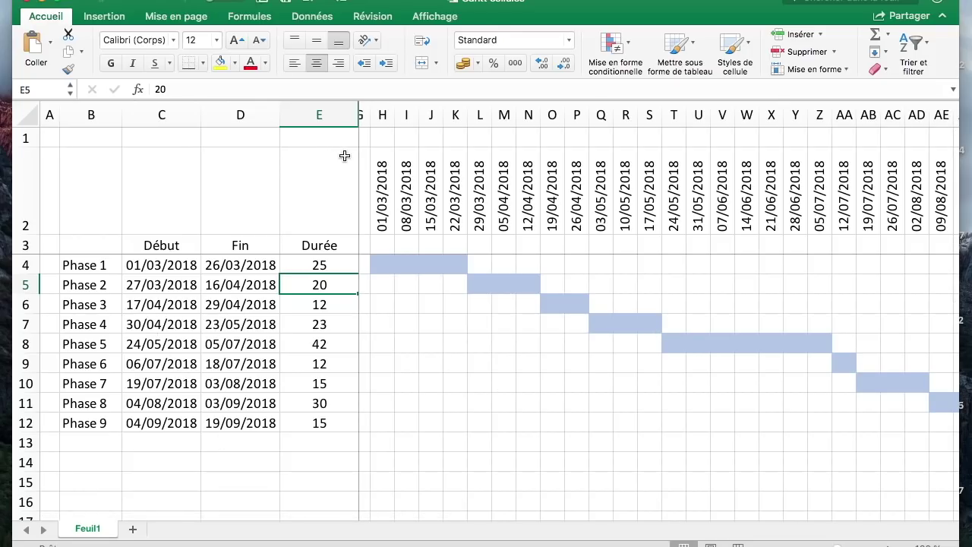
pyautogui.hscroll(-1, 375, 209)
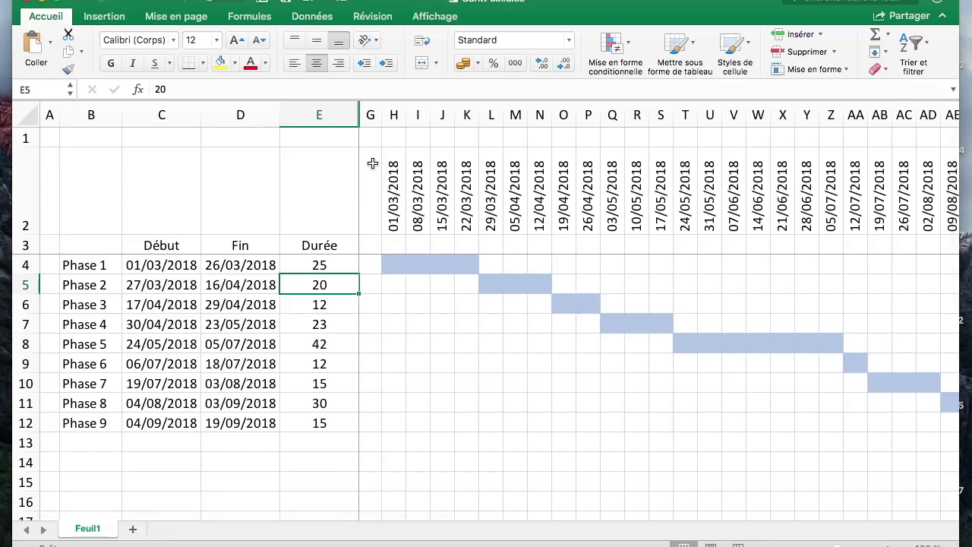
# Step: Unhide the Commentaires column F between columns E and G
pyautogui.moveTo(348, 115); pyautogui.dragTo(362, 113)
pyautogui.rightClick(362, 113)
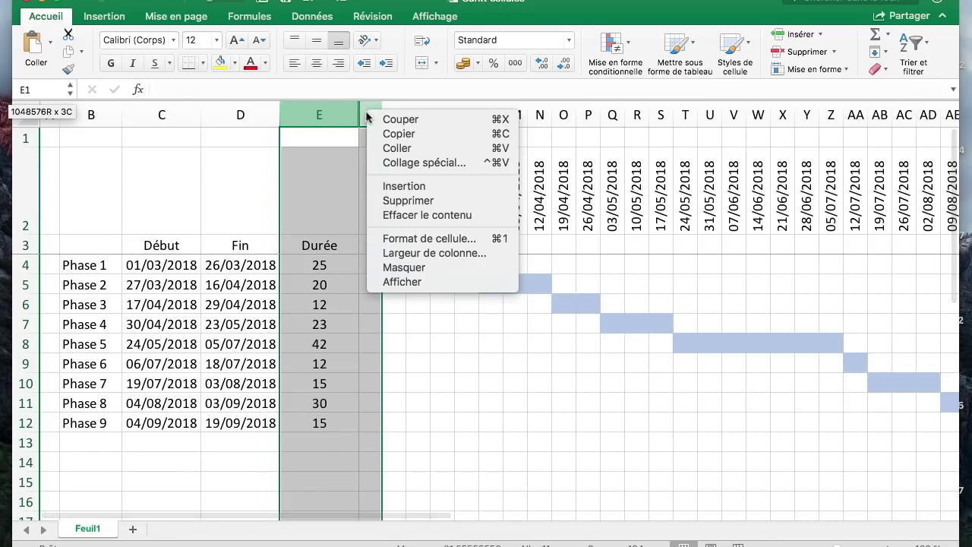
pyautogui.click(410, 284)
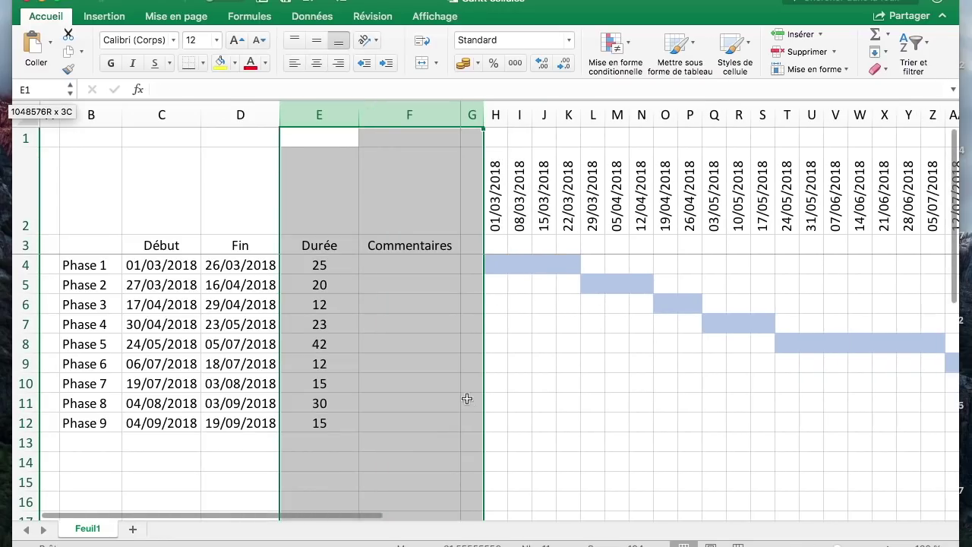
# Step: Enter the comment "Besoin de 3,4 ,5" for Phase 6 in F9
pyautogui.click(467, 402)
pyautogui.click(427, 331)
pyautogui.click(394, 351)
pyautogui.click(397, 364)
pyautogui.write('Besoin')
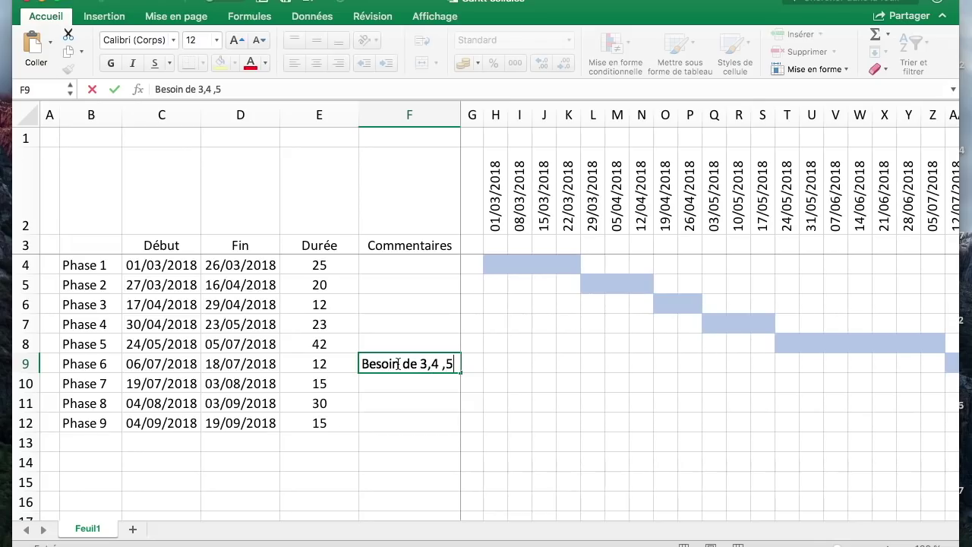
pyautogui.write(' de 3,4 ,5')
pyautogui.press('Return')
# Step: Enter the comment "Commence après 2" for Phase 4 in F7 and widen column F to fit it
pyautogui.press('Up')
pyautogui.press('Up')
pyautogui.press('Up')
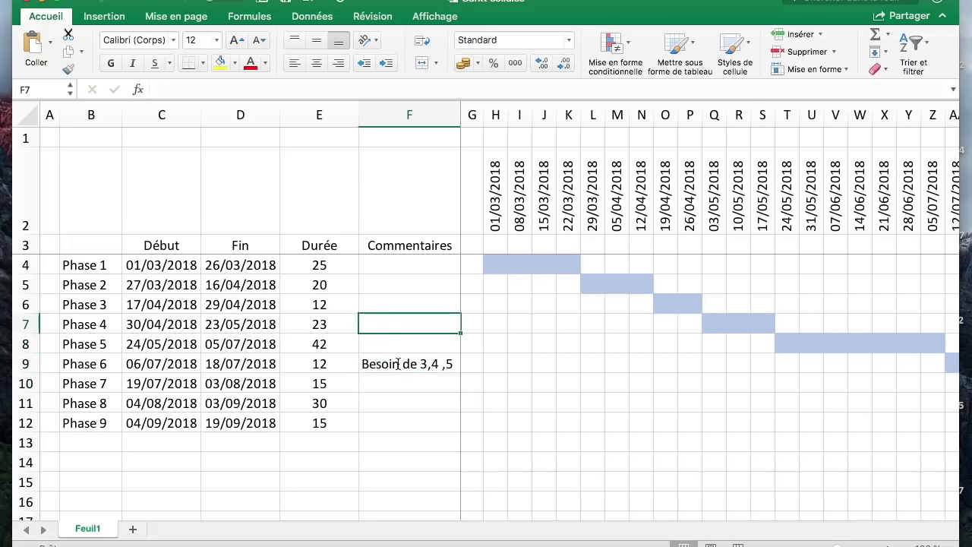
pyautogui.write('Commence après 2')
pyautogui.press('Return')
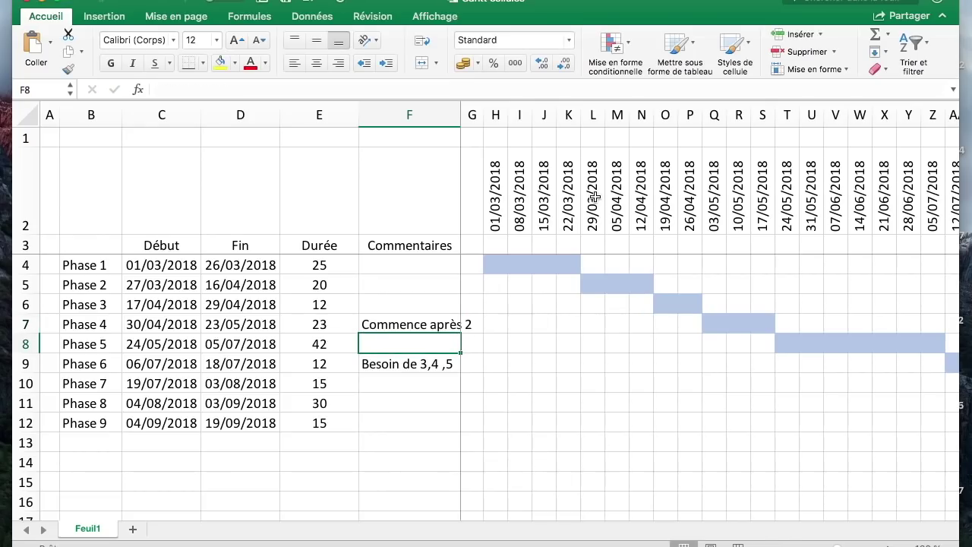
pyautogui.moveTo(461, 115); pyautogui.dragTo(479, 118)
# Step: Make Phase 6 start after the latest end of Phases 3 to 5 by changing C9 to =+MAX(D6:D8)+1
pyautogui.click(423, 427)
pyautogui.click(360, 365)
pyautogui.click(228, 364)
pyautogui.click(187, 364)
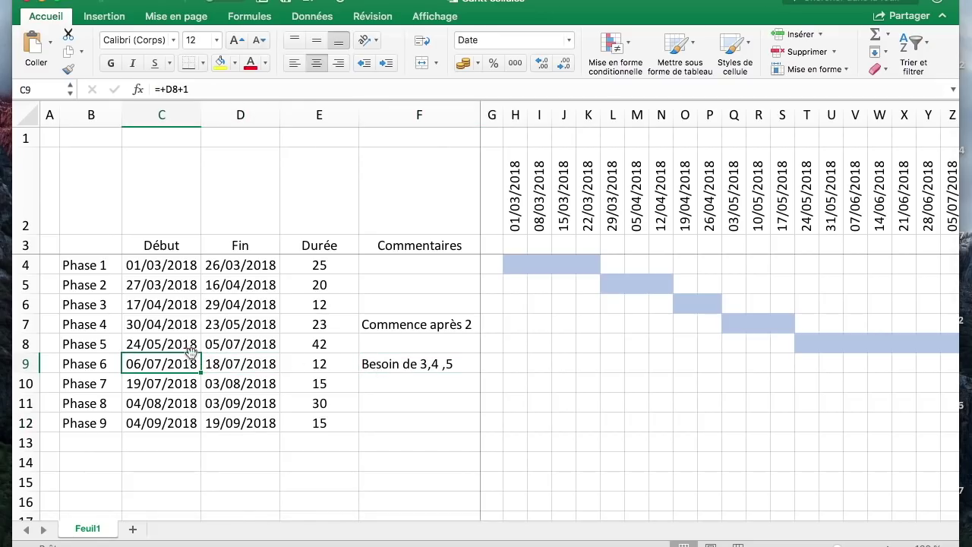
pyautogui.doubleClick(186, 364)
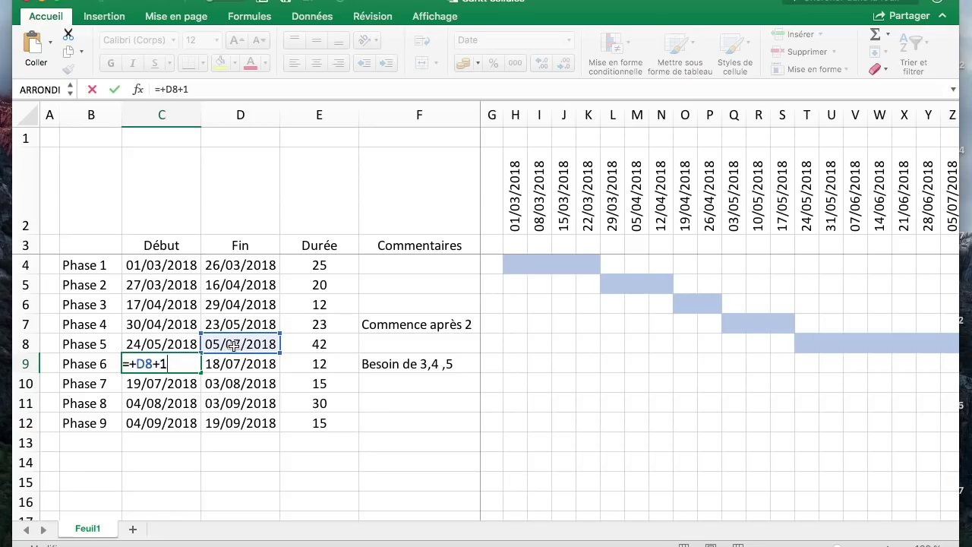
pyautogui.press('Escape')
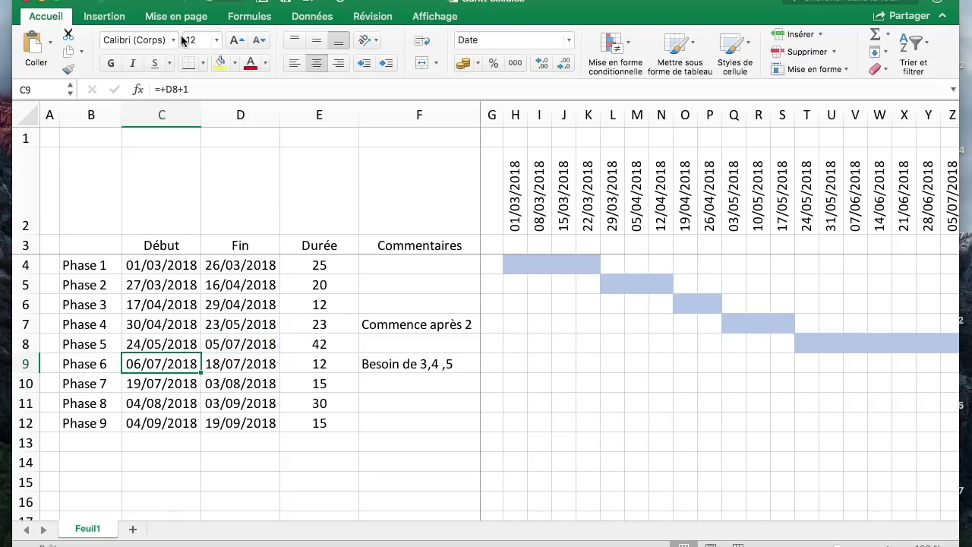
pyautogui.click(179, 89)
pyautogui.press('BackSpace')
pyautogui.press('BackSpace')
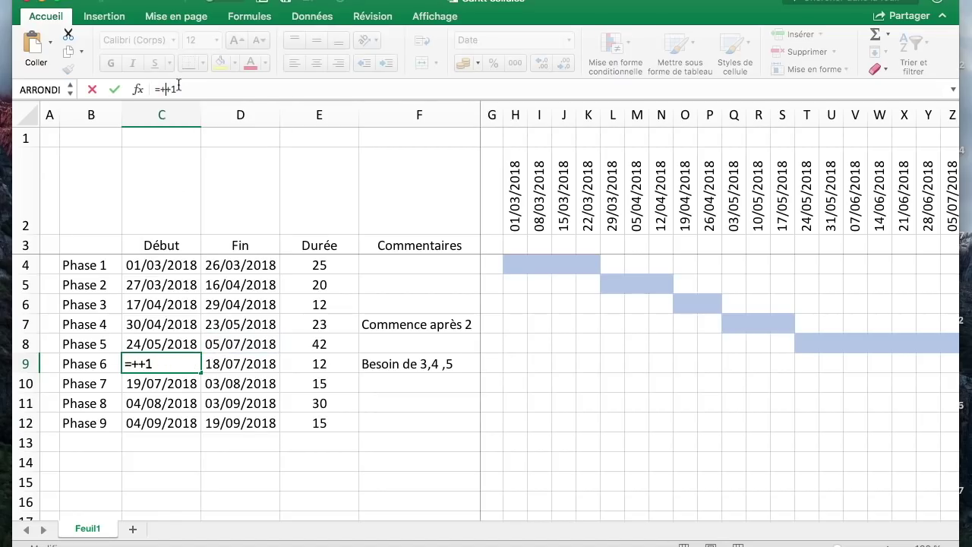
pyautogui.write('max(')
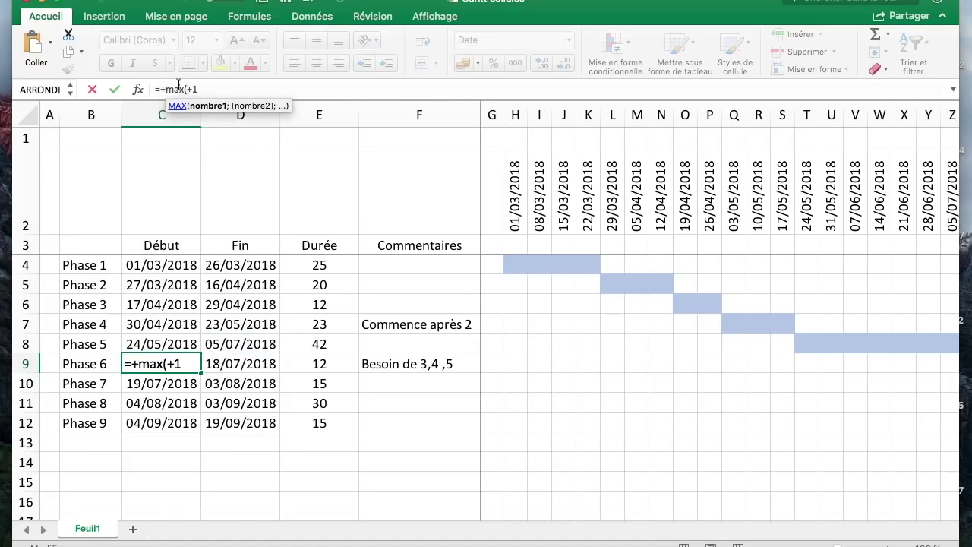
pyautogui.moveTo(240, 344); pyautogui.dragTo(238, 304)
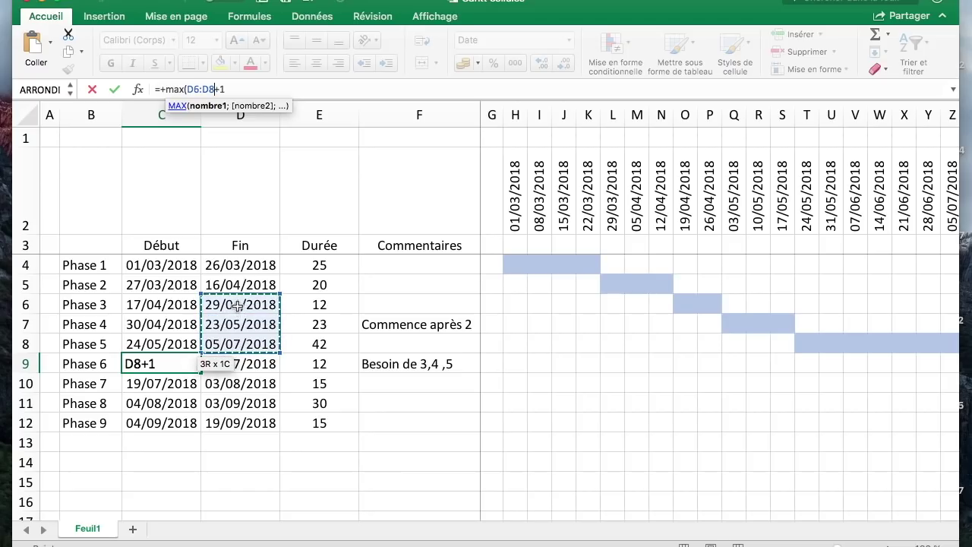
pyautogui.write(')')
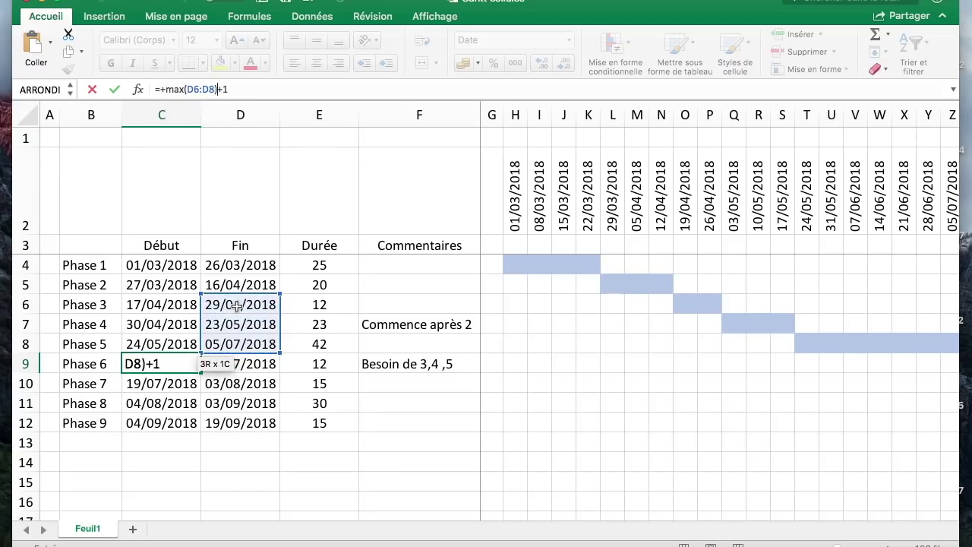
pyautogui.press('Return')
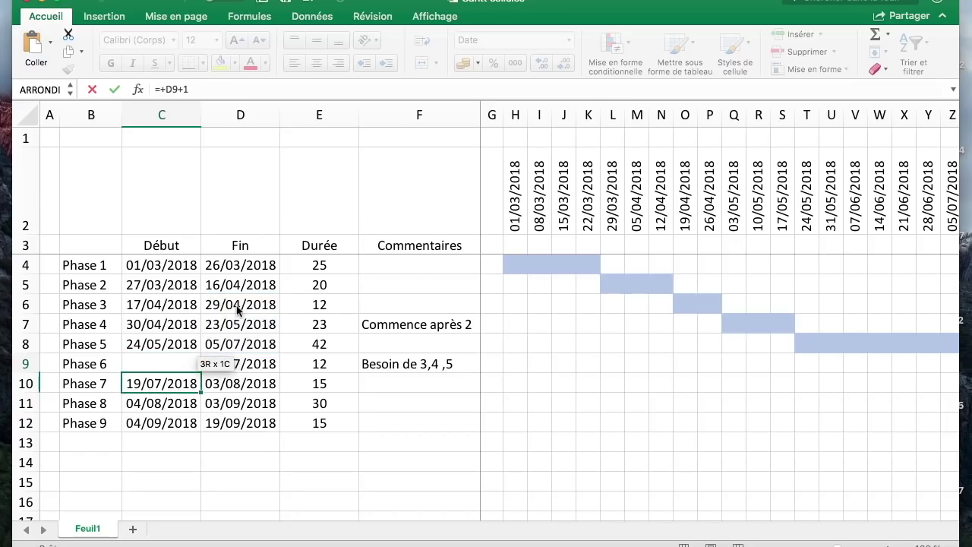
# Step: Start Phase 4 the day after Phase 2 ends by entering +D5+1 in C7, and check its bar against Phase 3
pyautogui.click(420, 325)
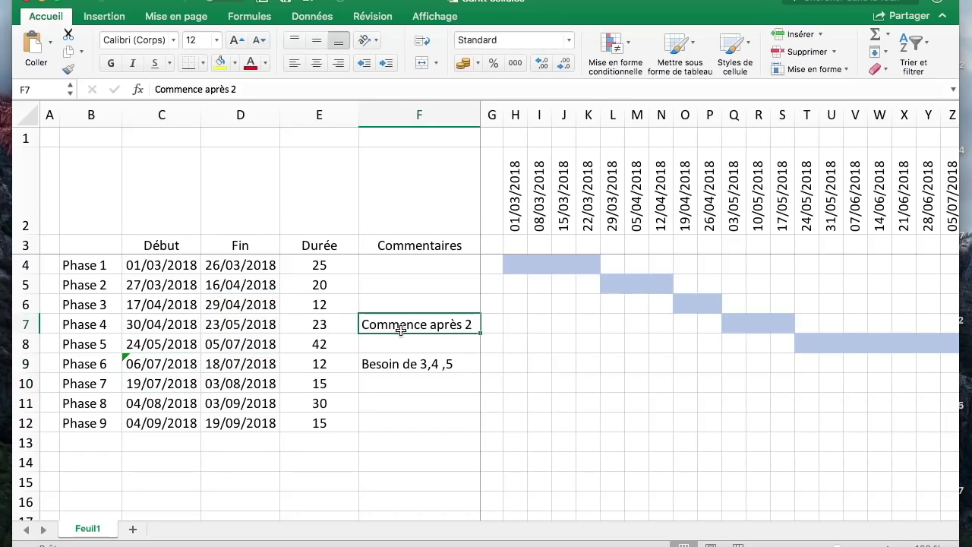
pyautogui.click(170, 324)
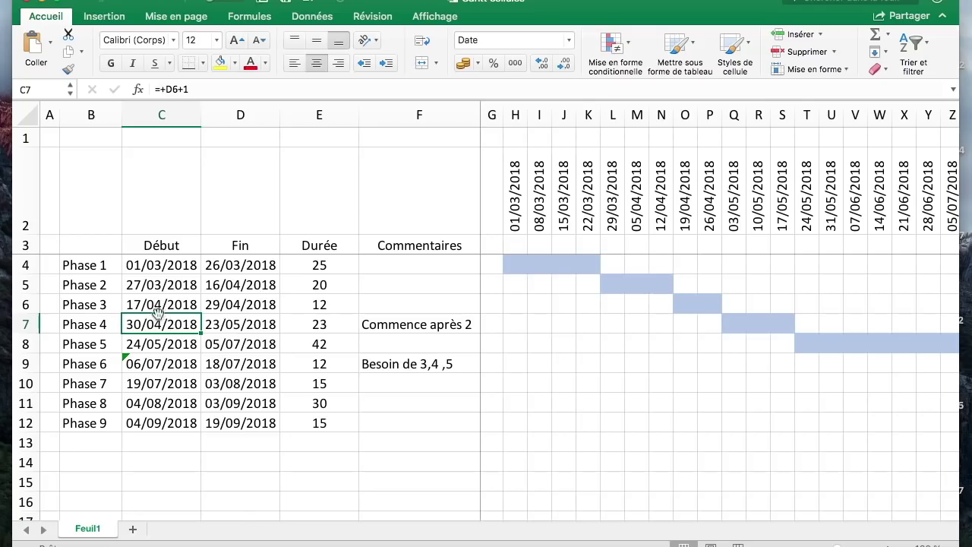
pyautogui.click(161, 305)
pyautogui.click(173, 325)
pyautogui.write('+')
pyautogui.press('Up')
pyautogui.press('Up')
pyautogui.press('Up')
pyautogui.press('Right')
pyautogui.press('Down')
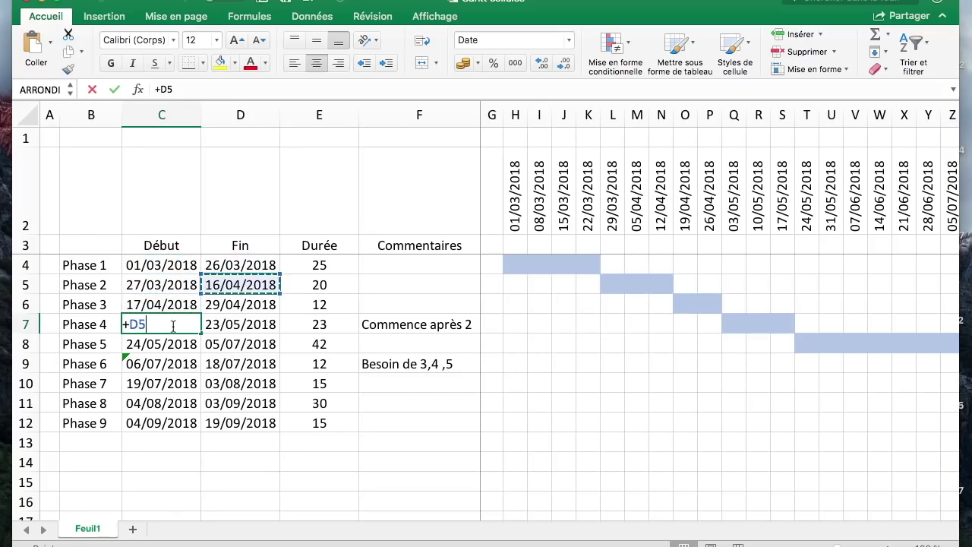
pyautogui.write('+1')
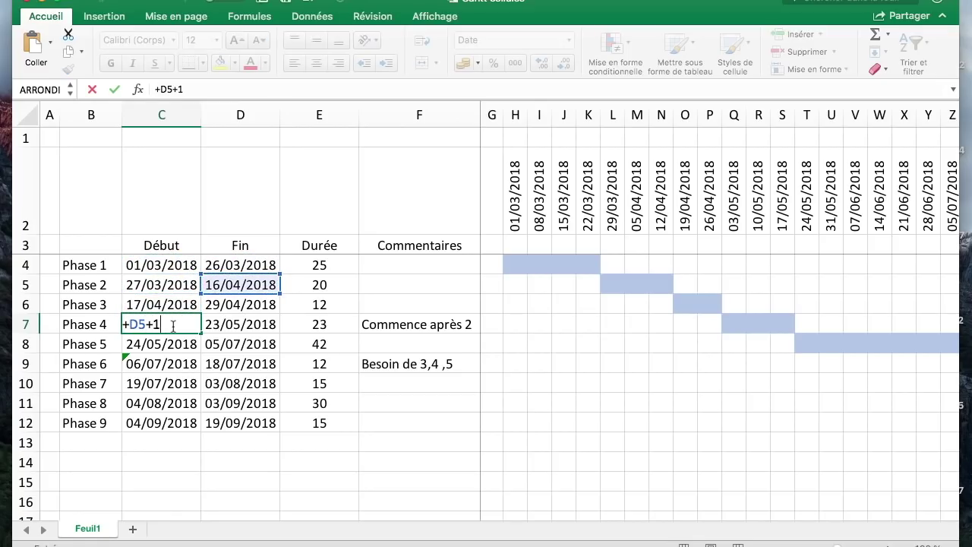
pyautogui.press('Return')
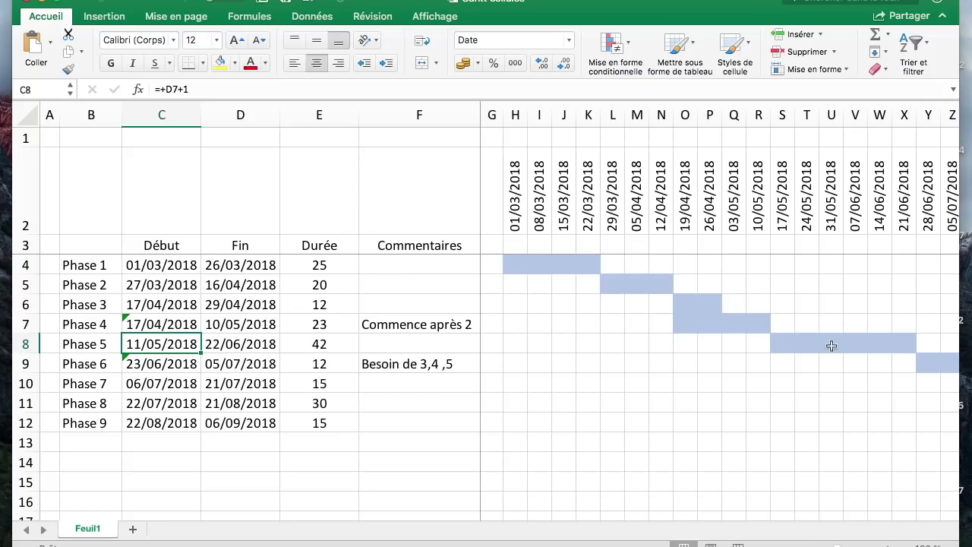
pyautogui.moveTo(688, 305); pyautogui.dragTo(759, 322)
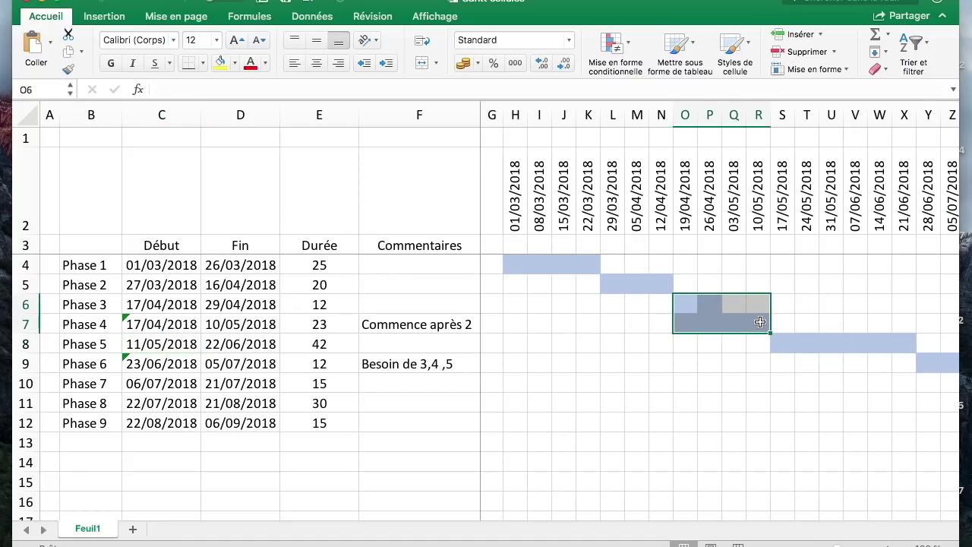
pyautogui.click(782, 383)
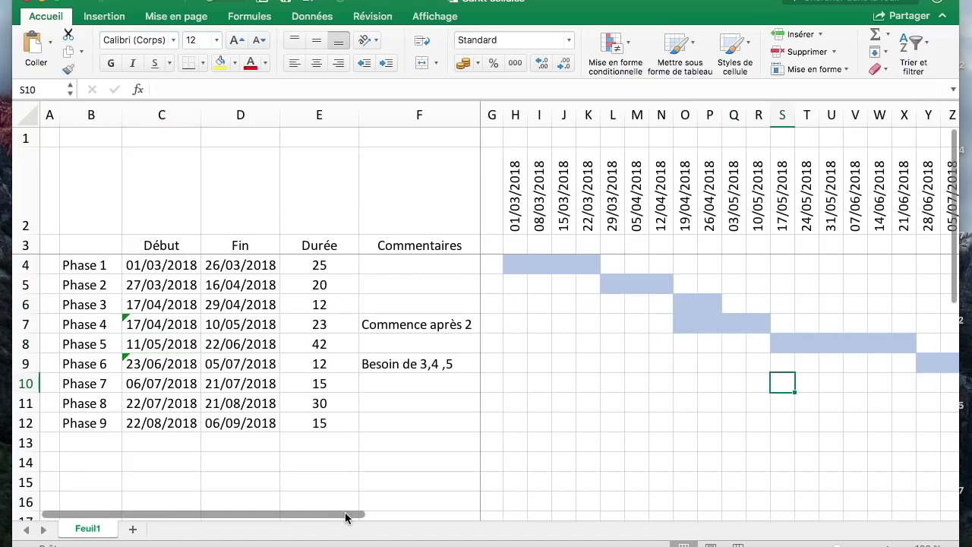
# Step: Copy the comment "Commence après 2" from F7 to the Phase 5 row in F8
pyautogui.click(379, 364)
pyautogui.click(392, 341)
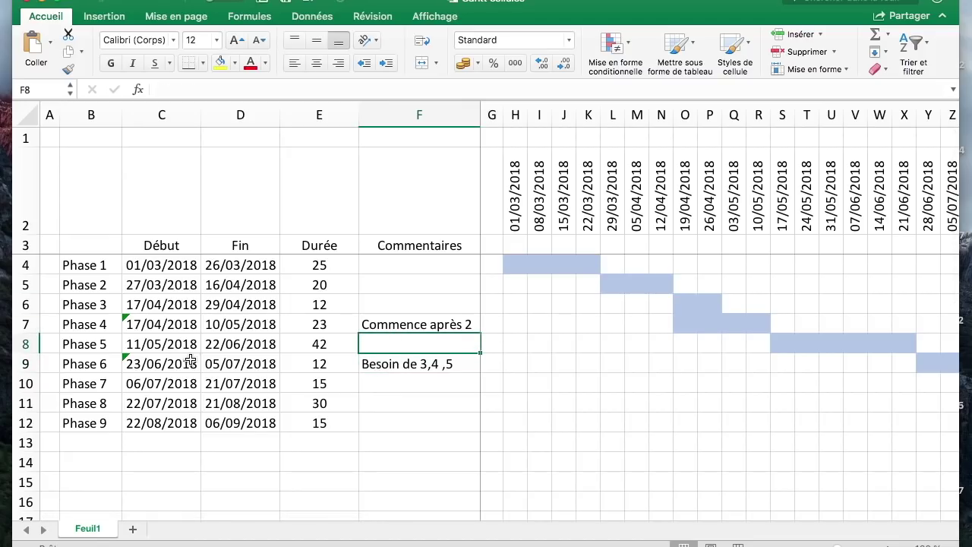
pyautogui.click(368, 322)
pyautogui.hotkey('ctrl', 'c')
pyautogui.press('Down')
pyautogui.press('cmd+v')
pyautogui.moveTo(686, 300); pyautogui.dragTo(51, 348)
pyautogui.click(785, 333)
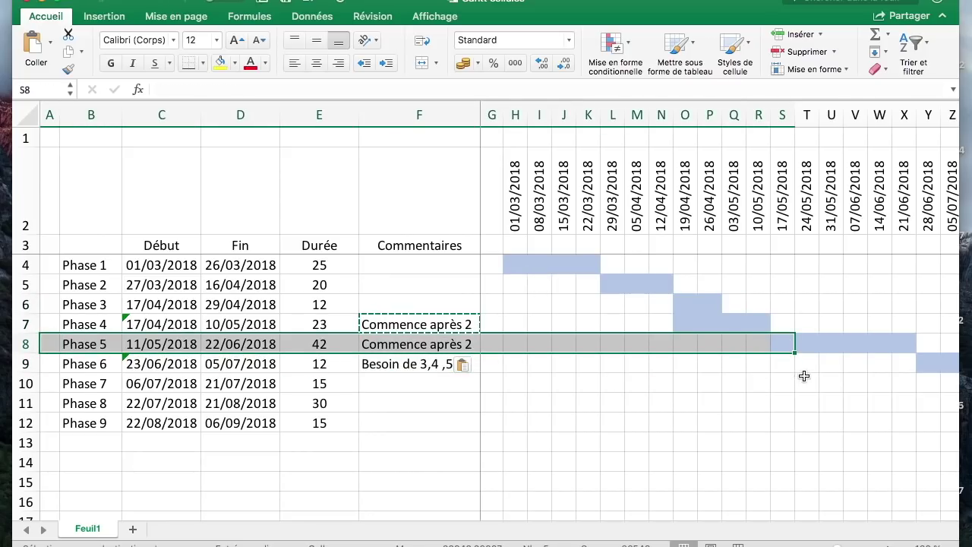
pyautogui.click(797, 347)
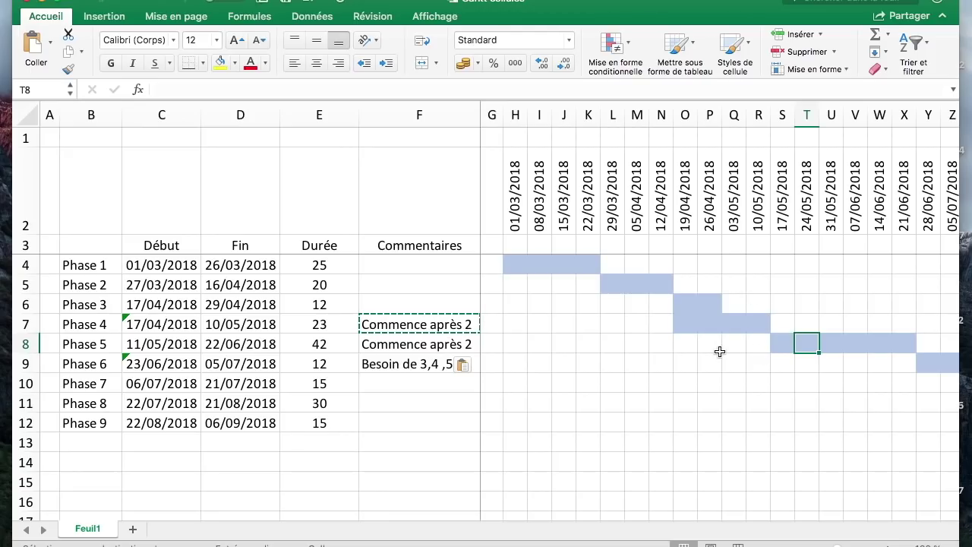
# Step: Link the Phase 5 start date in C8 to the Phase 4 start with =+C7, and check the parallel bars
pyautogui.click(156, 346)
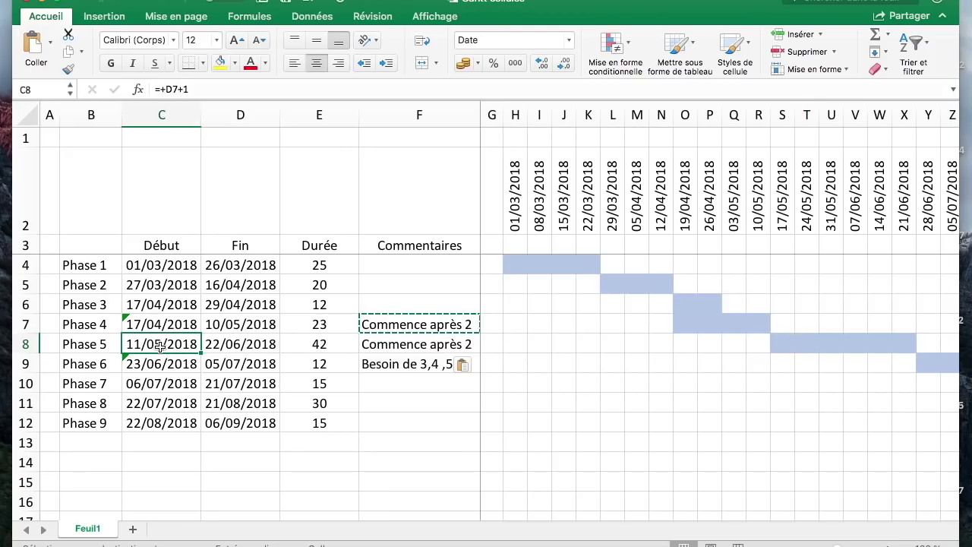
pyautogui.write('=+')
pyautogui.press('Up')
pyautogui.press('Return')
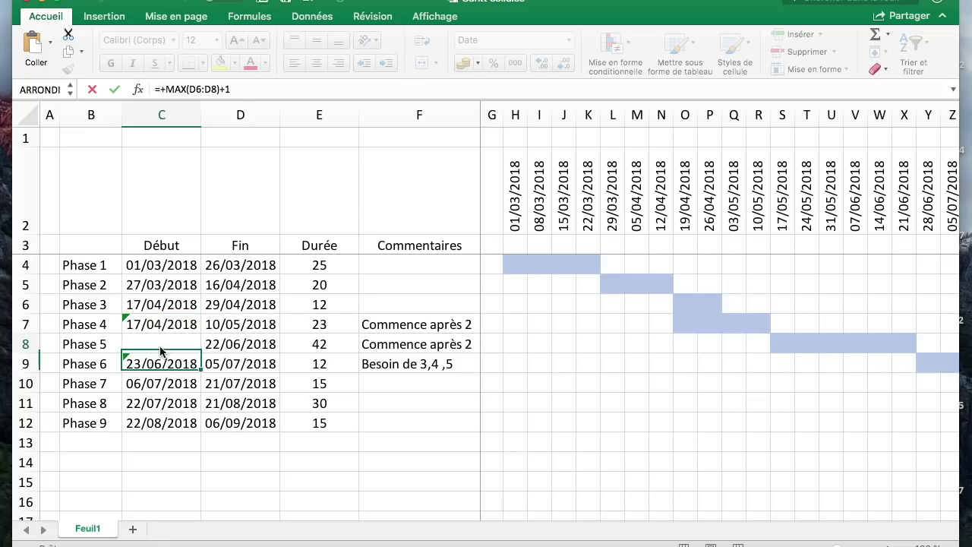
pyautogui.moveTo(685, 304); pyautogui.dragTo(812, 341)
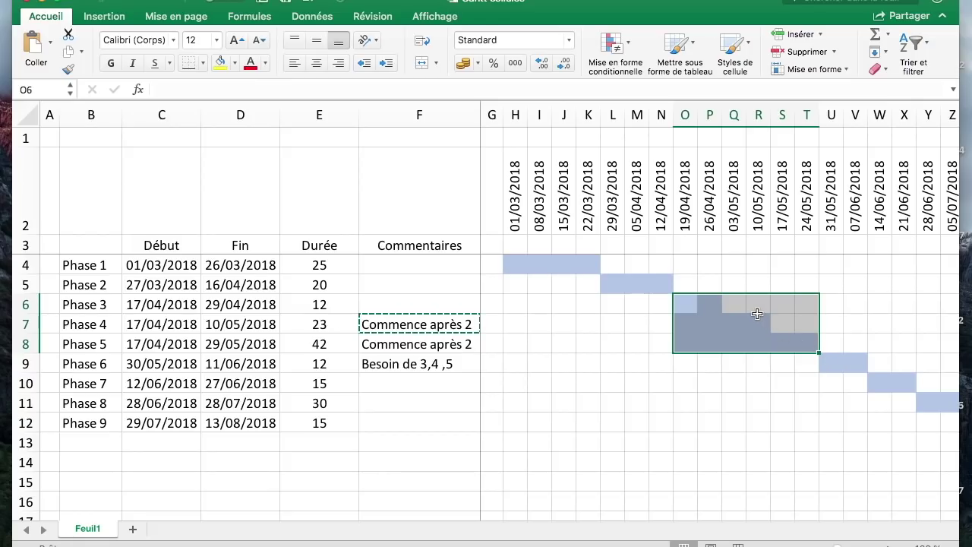
pyautogui.click(873, 282)
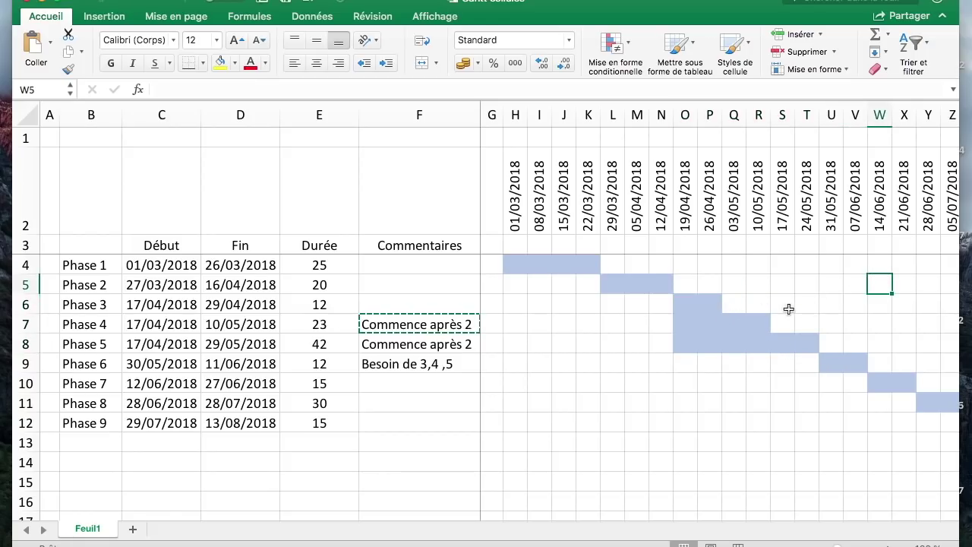
pyautogui.click(734, 343)
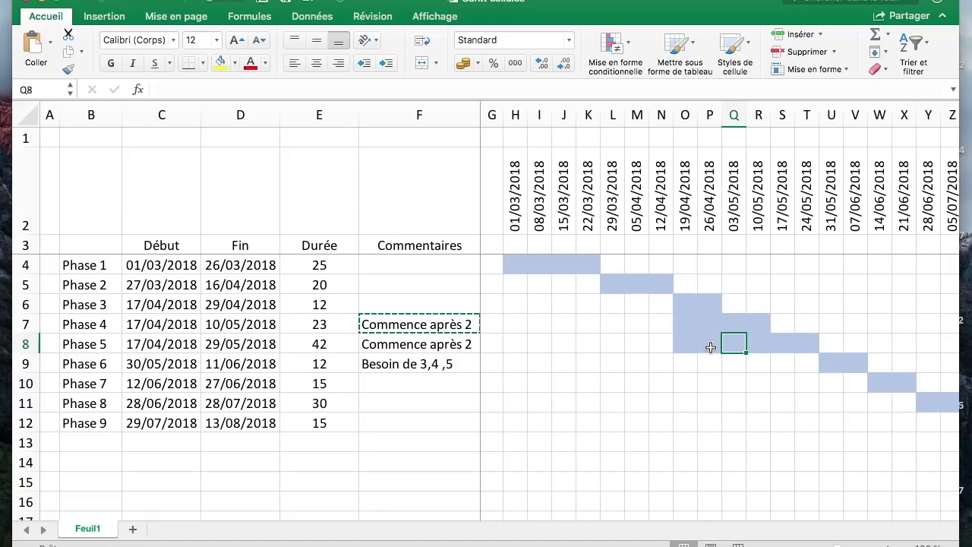
# Step: Set the Phase 5 duration in E8 to 7 and check the Phase 6 bar and row
pyautogui.click(346, 346)
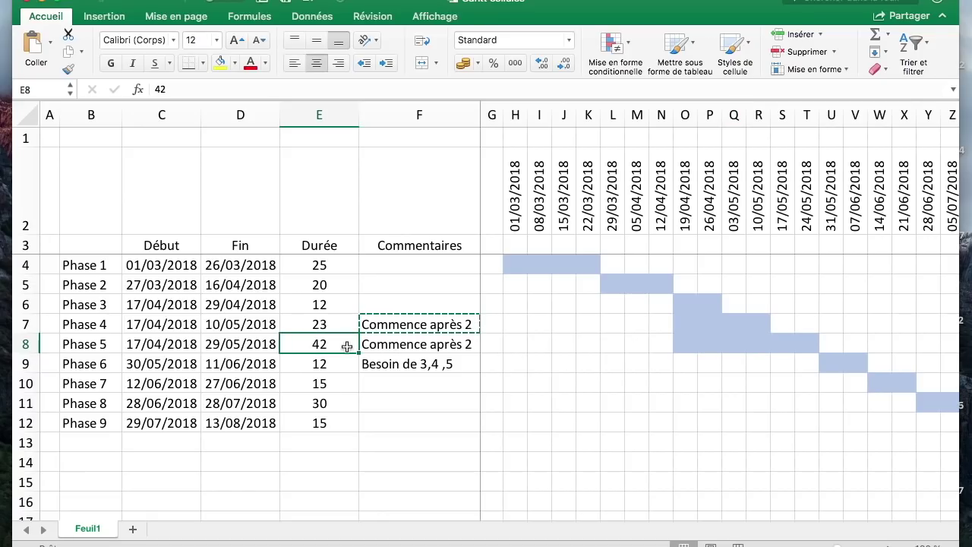
pyautogui.write('7')
pyautogui.press('Return')
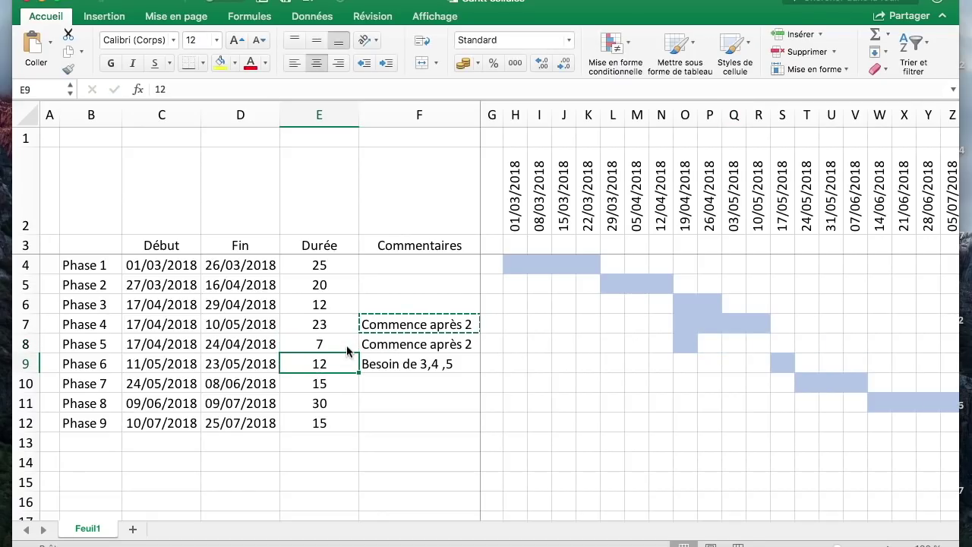
pyautogui.click(782, 363)
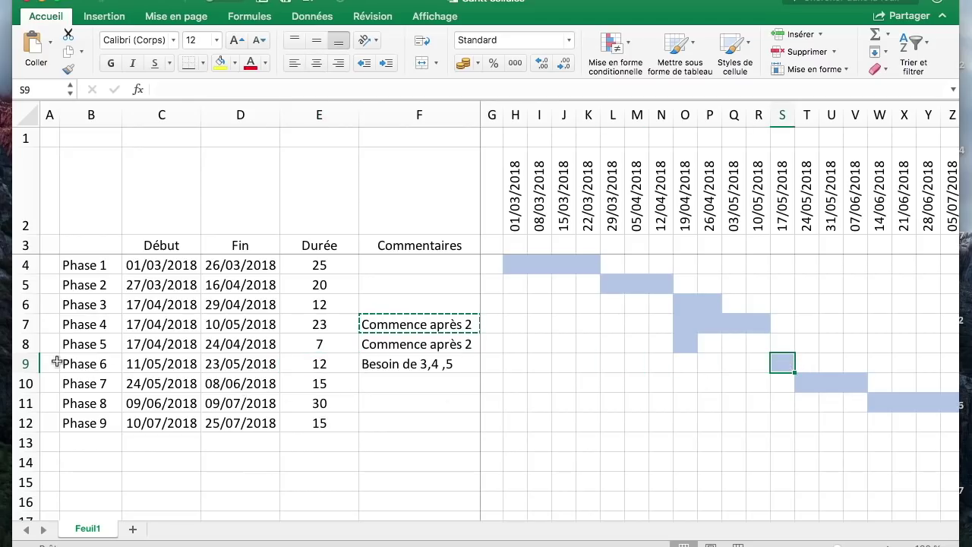
pyautogui.click(25, 364)
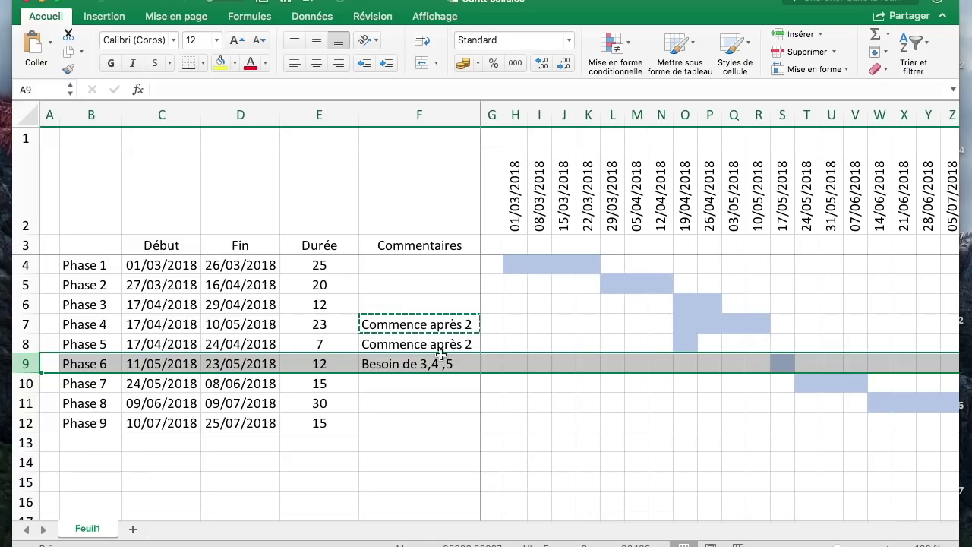
# Step: Review the phase comments in F4:F12 and the resulting phase bars across H4:W12
pyautogui.moveTo(438, 258); pyautogui.dragTo(436, 417)
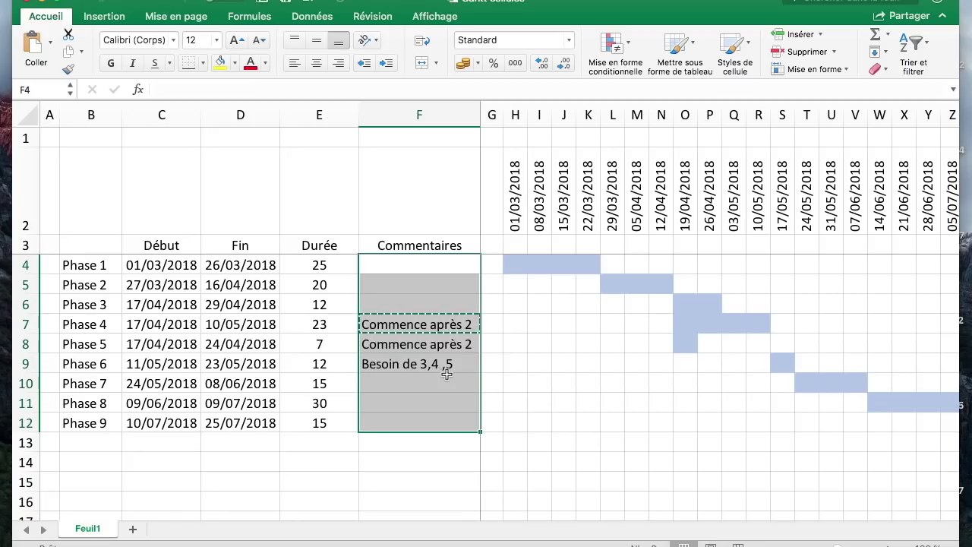
pyautogui.click(610, 303)
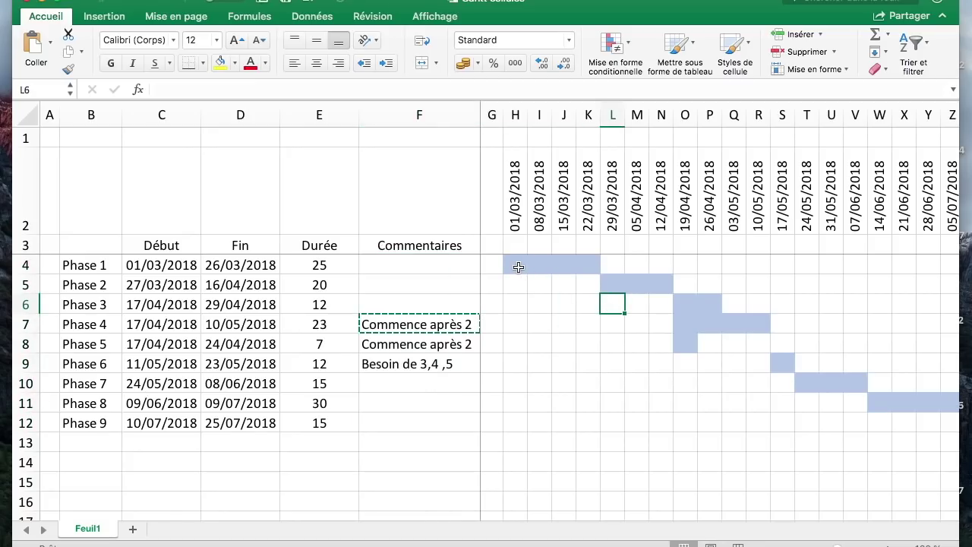
pyautogui.moveTo(519, 267); pyautogui.dragTo(882, 426)
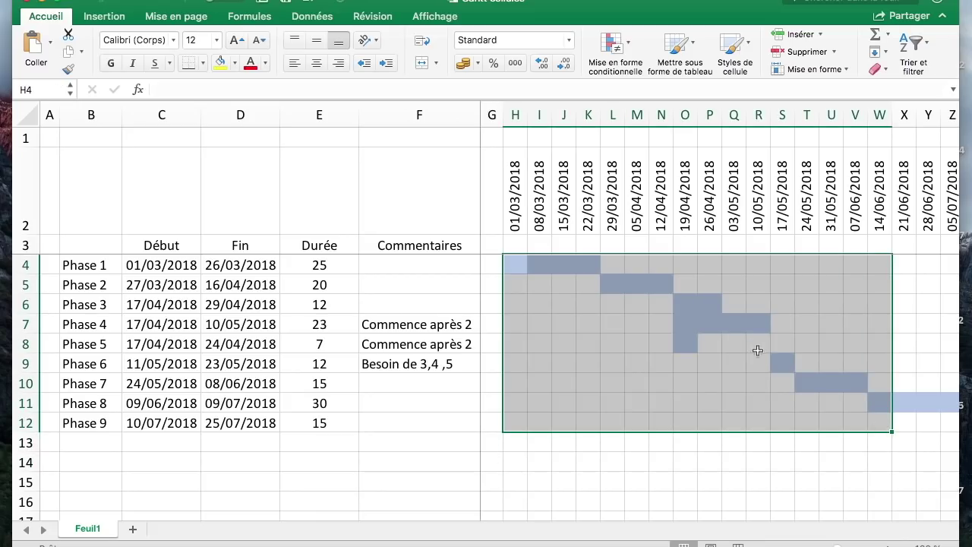
pyautogui.click(857, 334)
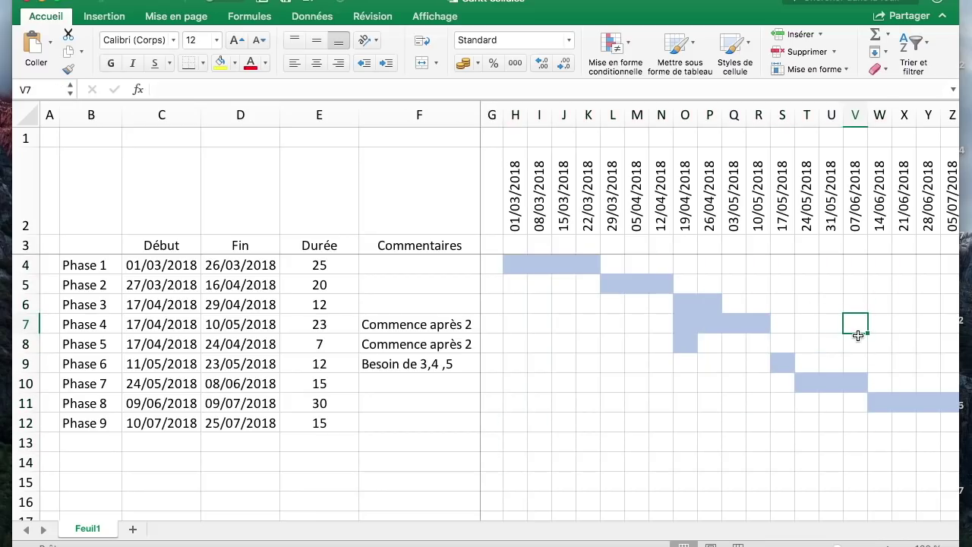